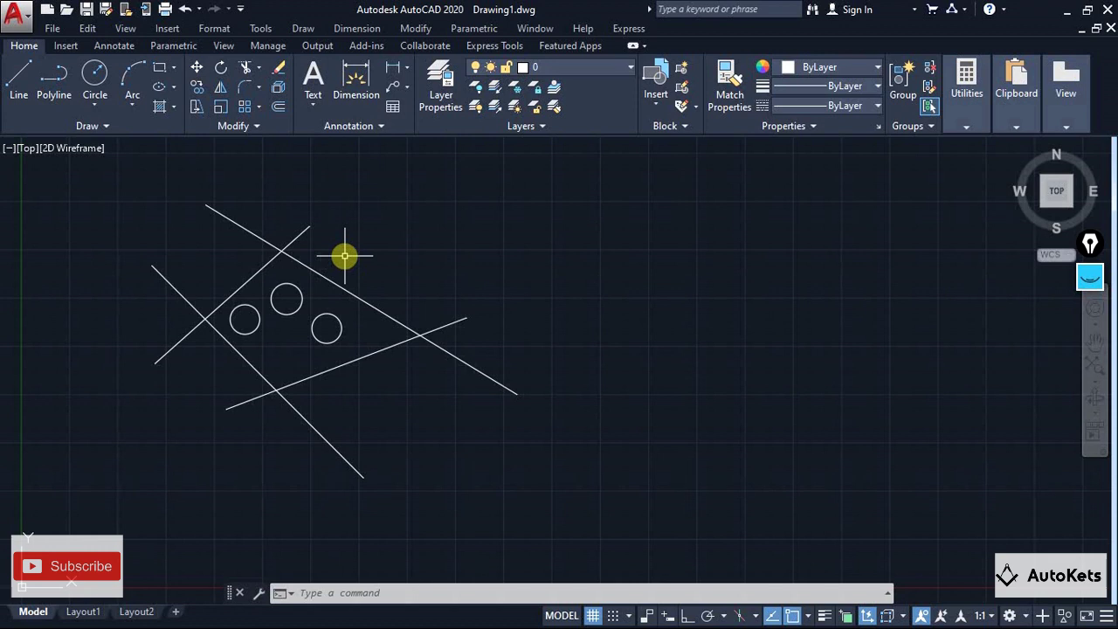
Examine the four crossing lines and the three circles inside the area they enclose.
{"action": "scroll", "coordinate": [212, 288], "scroll_direction": "up", "scroll_amount": 2}
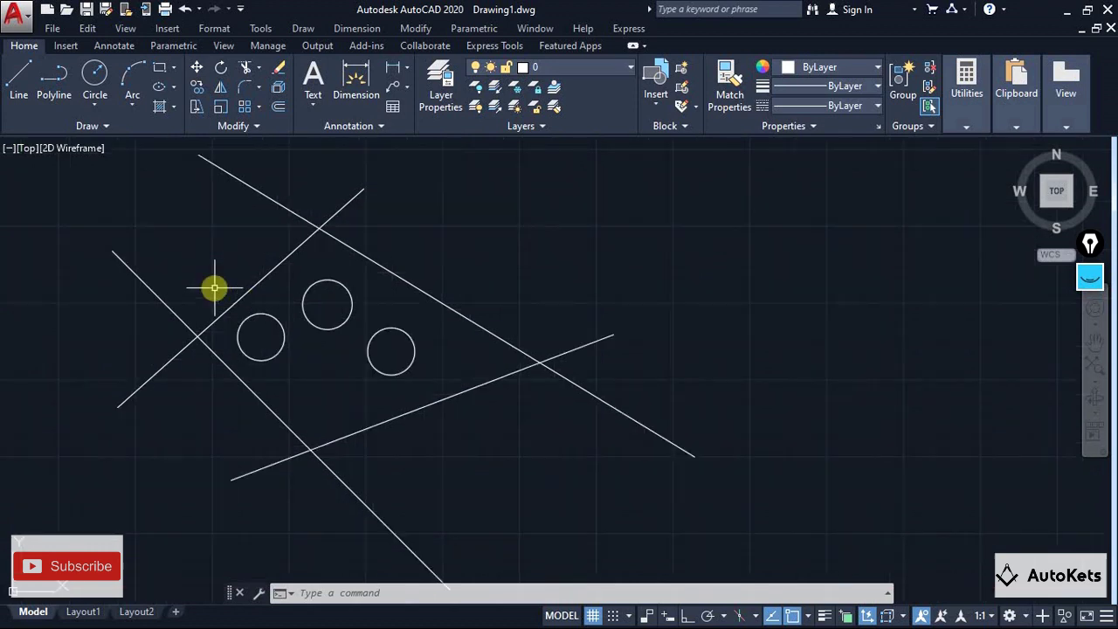
{"action": "middle_click_drag", "start_coordinate": [212, 287], "coordinate": [304, 293]}
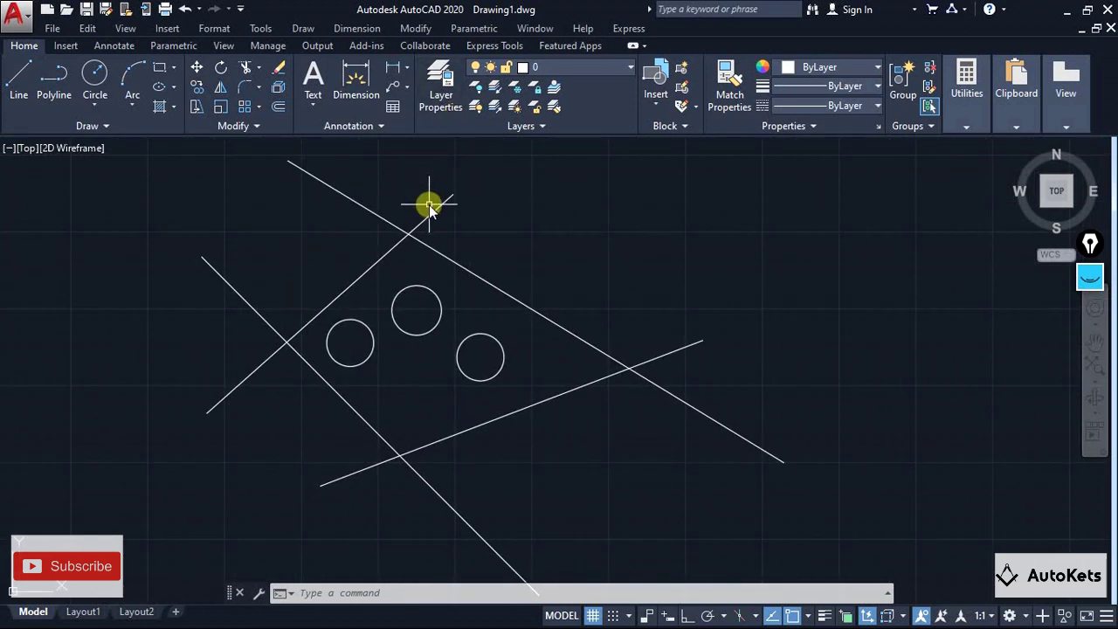
{"action": "scroll", "coordinate": [429, 210], "scroll_direction": "down", "scroll_amount": 2}
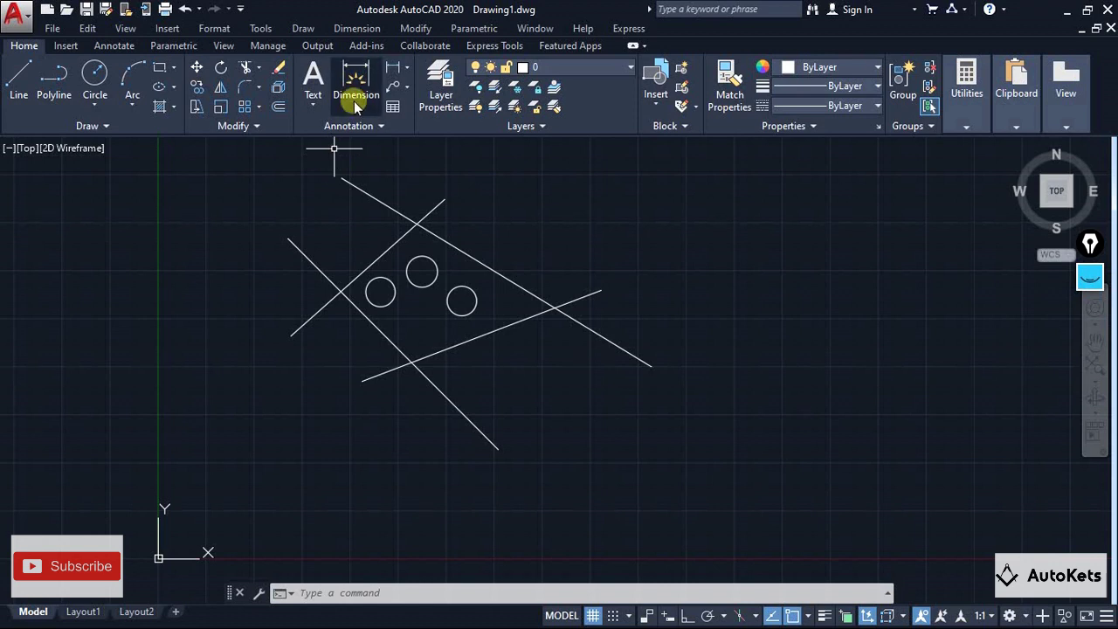
{"action": "scroll", "coordinate": [491, 213], "scroll_direction": "up", "scroll_amount": 2}
{"action": "middle_click_drag", "start_coordinate": [492, 219], "coordinate": [376, 230]}
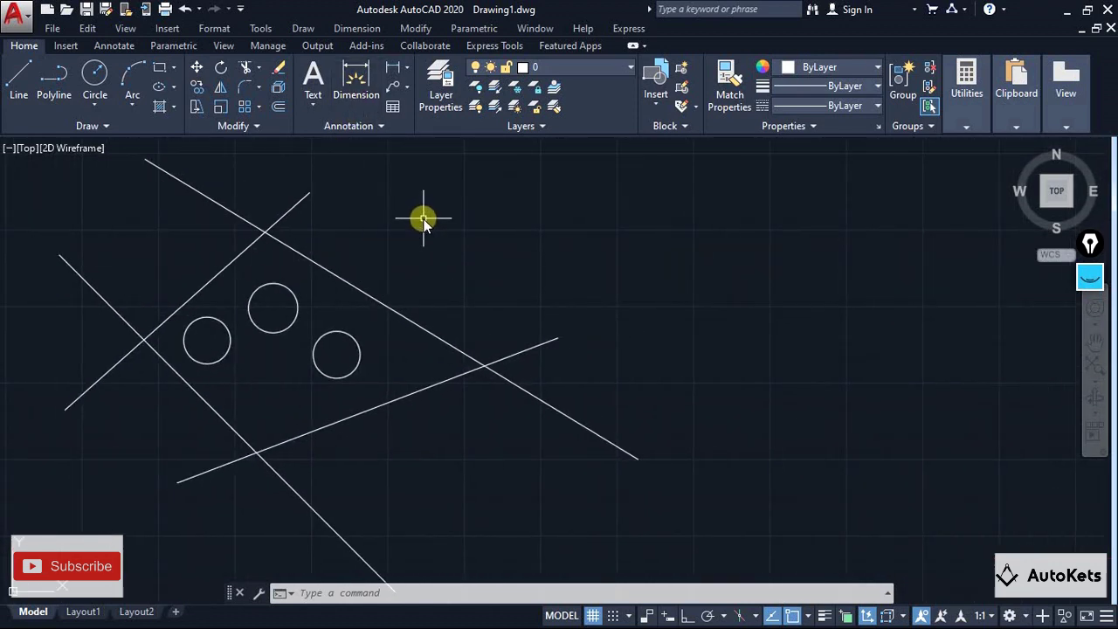
{"action": "scroll", "coordinate": [424, 220], "scroll_direction": "down", "scroll_amount": 2}
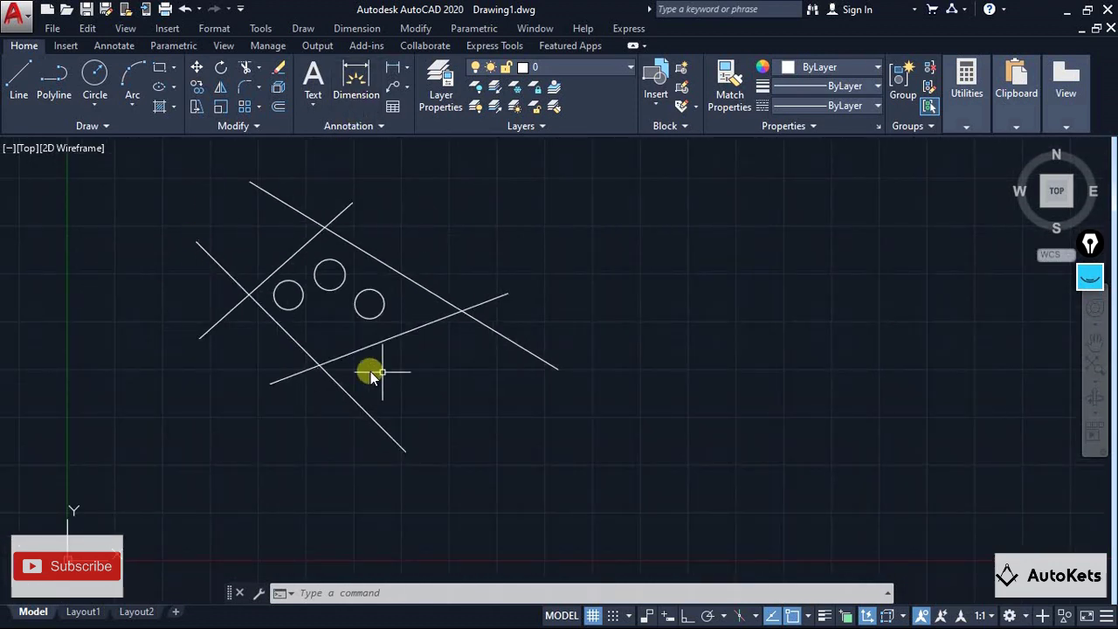
{"action": "left_click", "coordinate": [250, 290]}
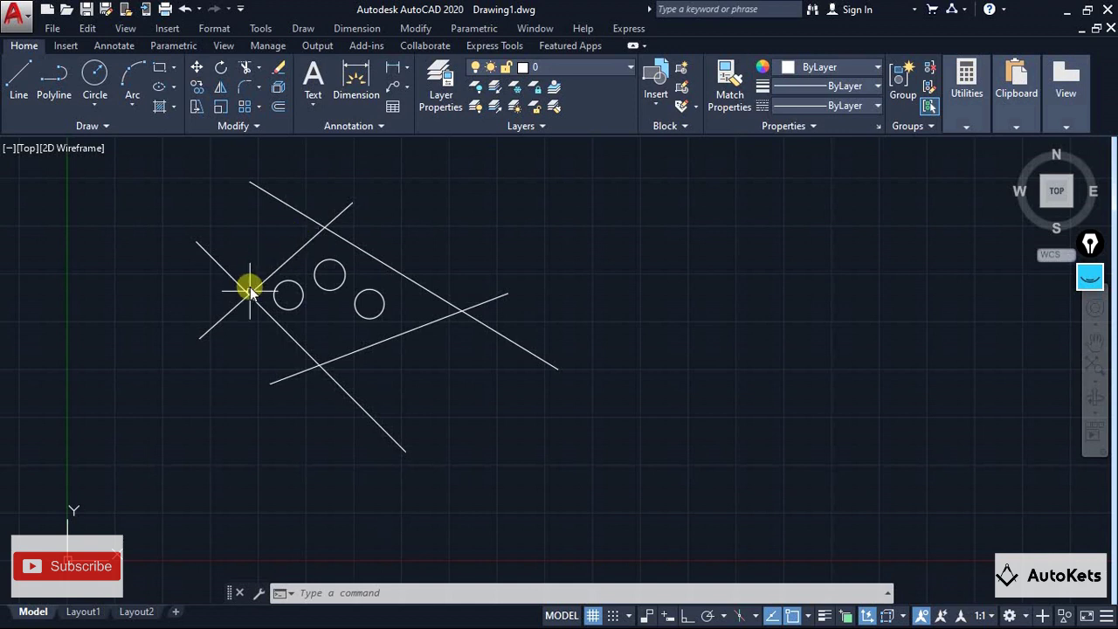
{"action": "left_click", "coordinate": [380, 264]}
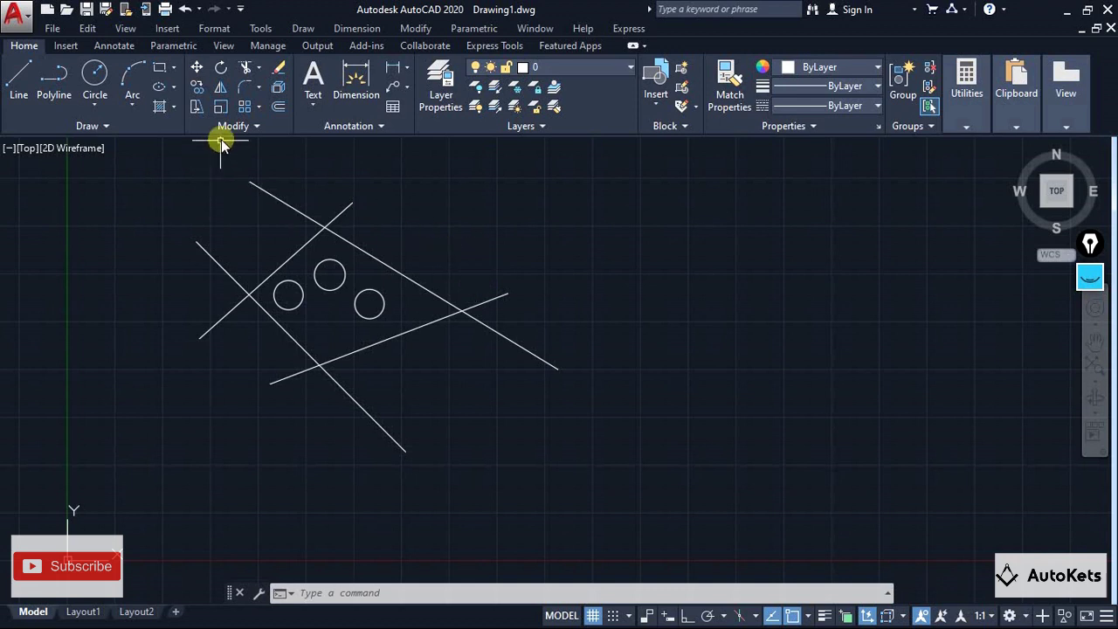
{"action": "left_click", "coordinate": [1090, 326]}
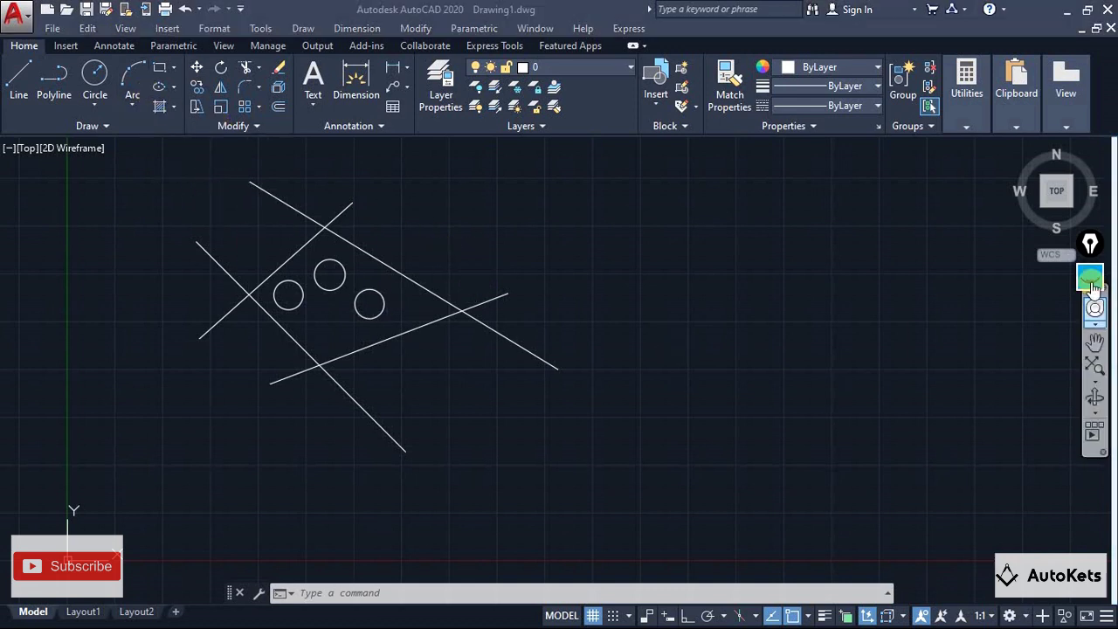
{"action": "mouse_move", "coordinate": [261, 297]}
{"action": "left_mouse_down"}
{"action": "mouse_move", "coordinate": [317, 250]}
{"action": "mouse_move", "coordinate": [357, 337]}
{"action": "mouse_move", "coordinate": [381, 316]}
{"action": "left_mouse_up"}
{"action": "left_click", "coordinate": [1092, 449]}
{"action": "left_click", "coordinate": [1090, 276]}
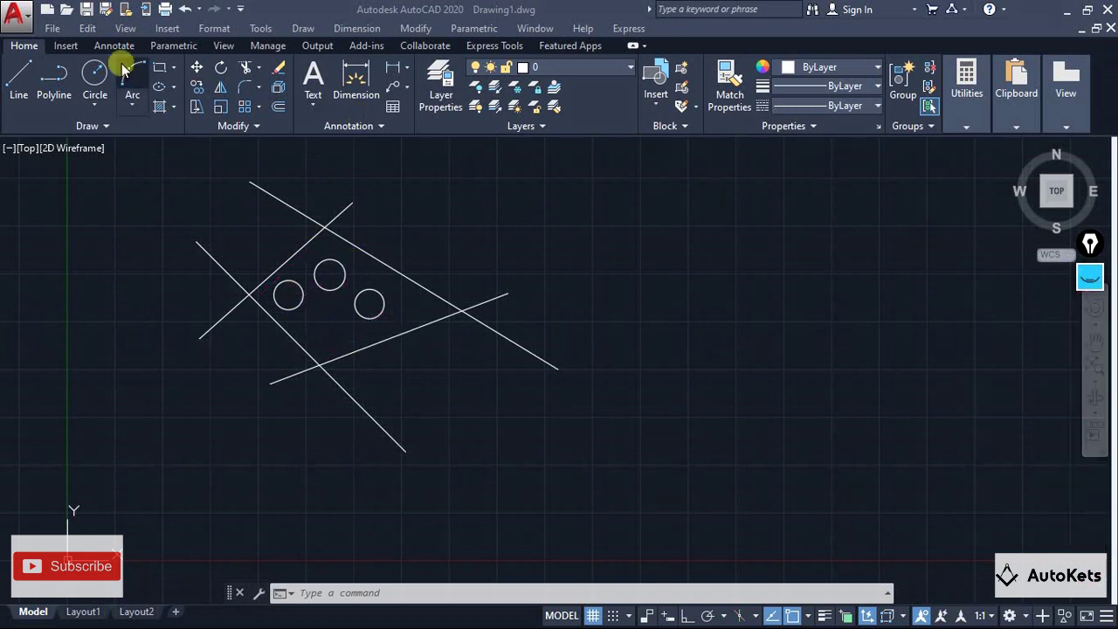
Hatch the area enclosed by the four lines, around the three circles, with the SOLID pattern in yellow 244,238,81.
{"action": "left_click", "coordinate": [158, 110]}
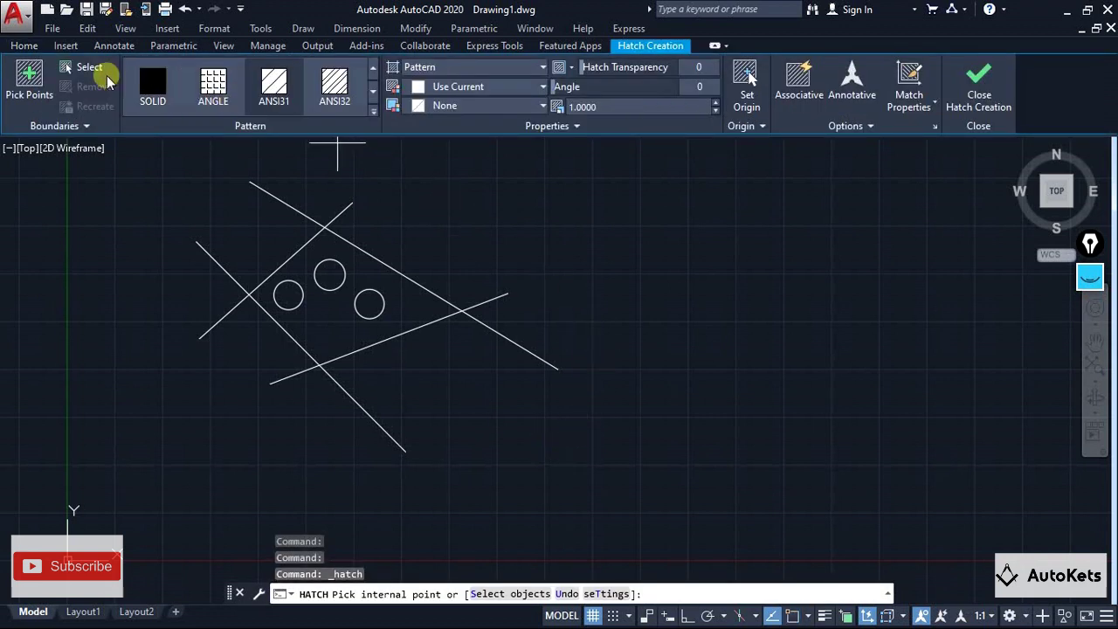
{"action": "left_click", "coordinate": [153, 85]}
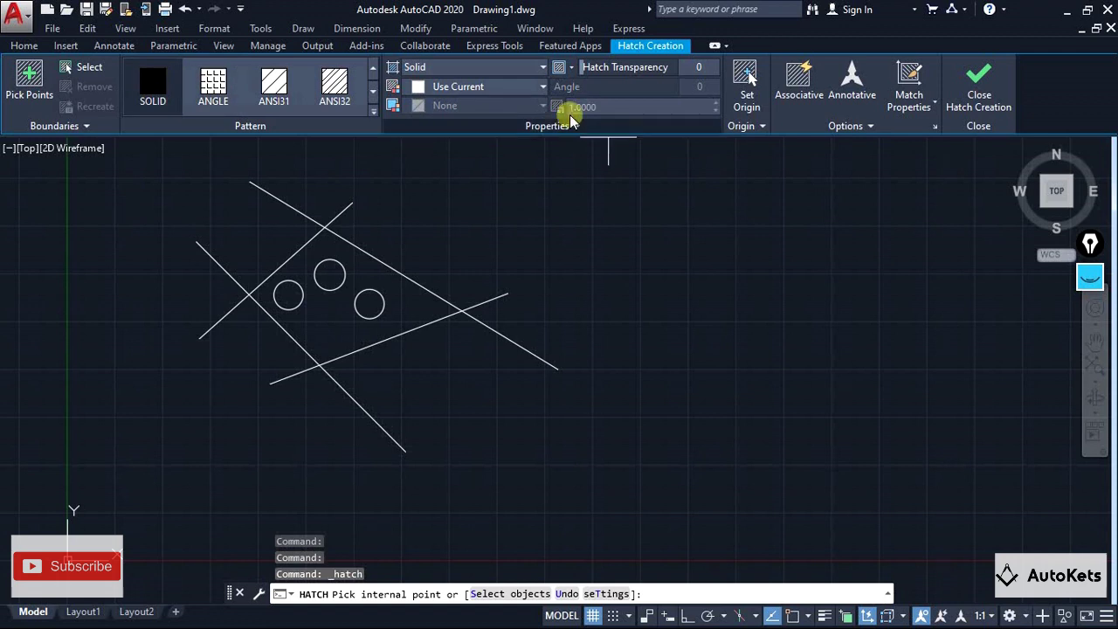
{"action": "left_click", "coordinate": [504, 87]}
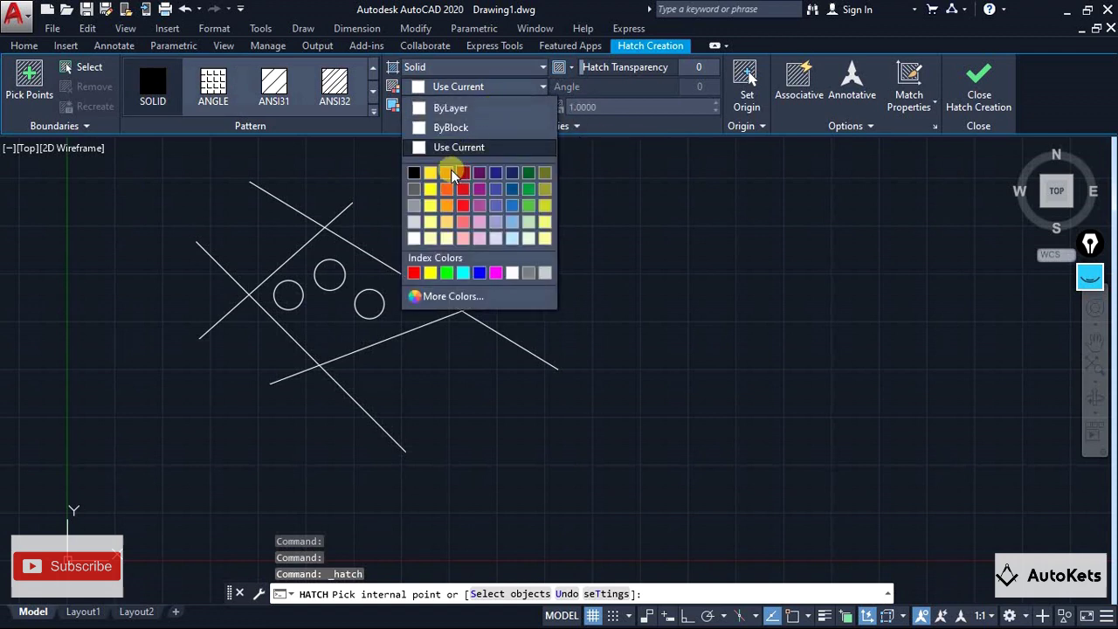
{"action": "left_click", "coordinate": [433, 208]}
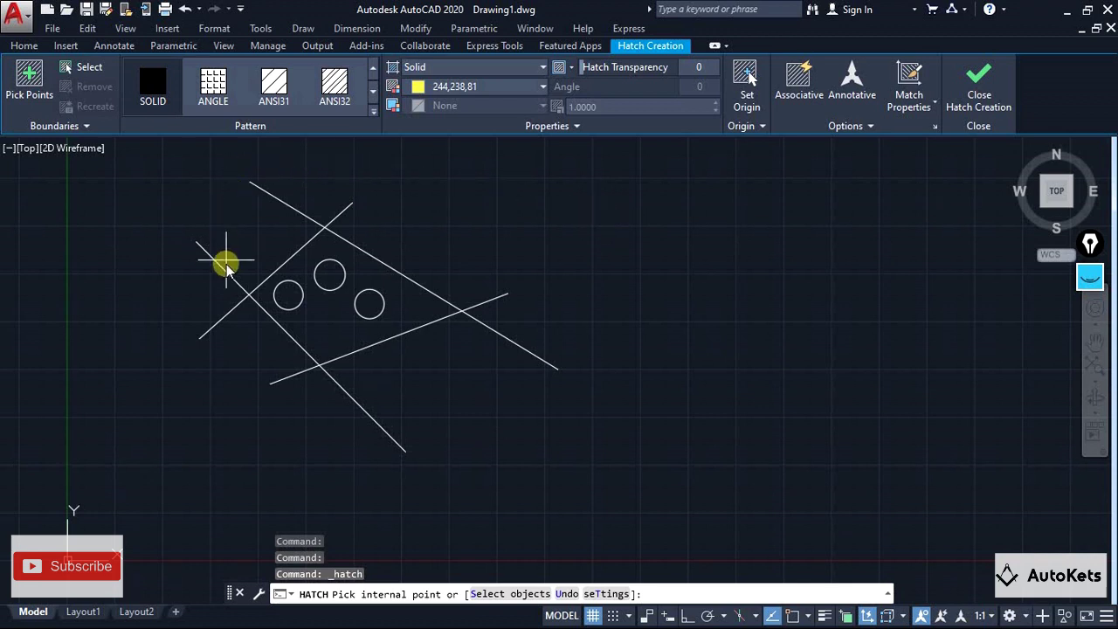
{"action": "left_click", "coordinate": [303, 320]}
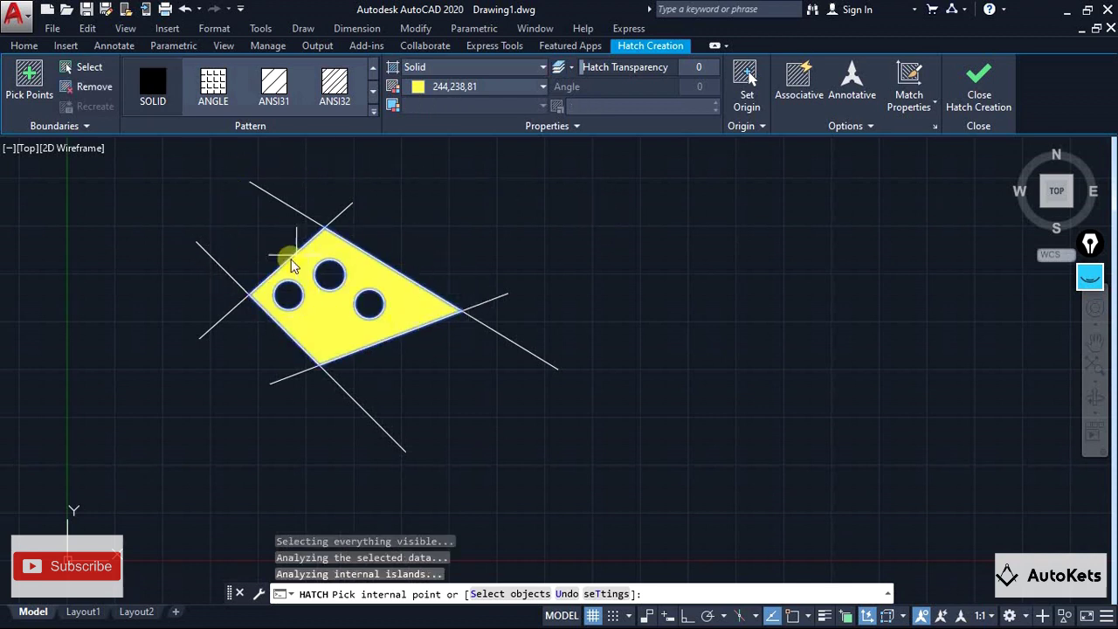
{"action": "left_click", "coordinate": [978, 95]}
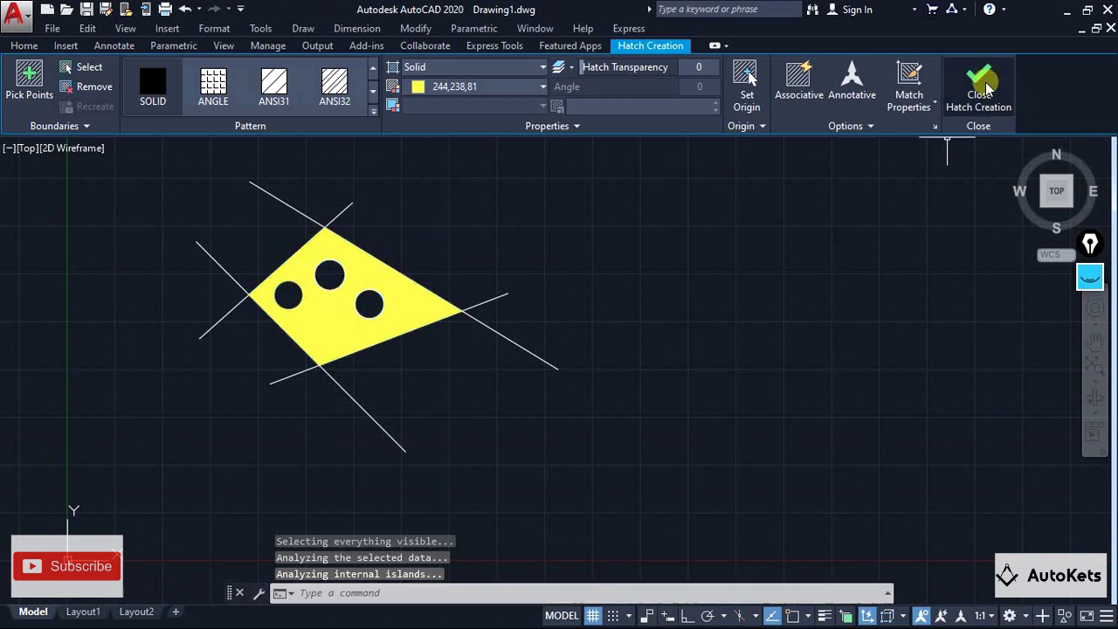
Delete the yellow solid hatch from the area between the four lines.
{"action": "scroll", "coordinate": [262, 257], "scroll_direction": "up", "scroll_amount": 4}
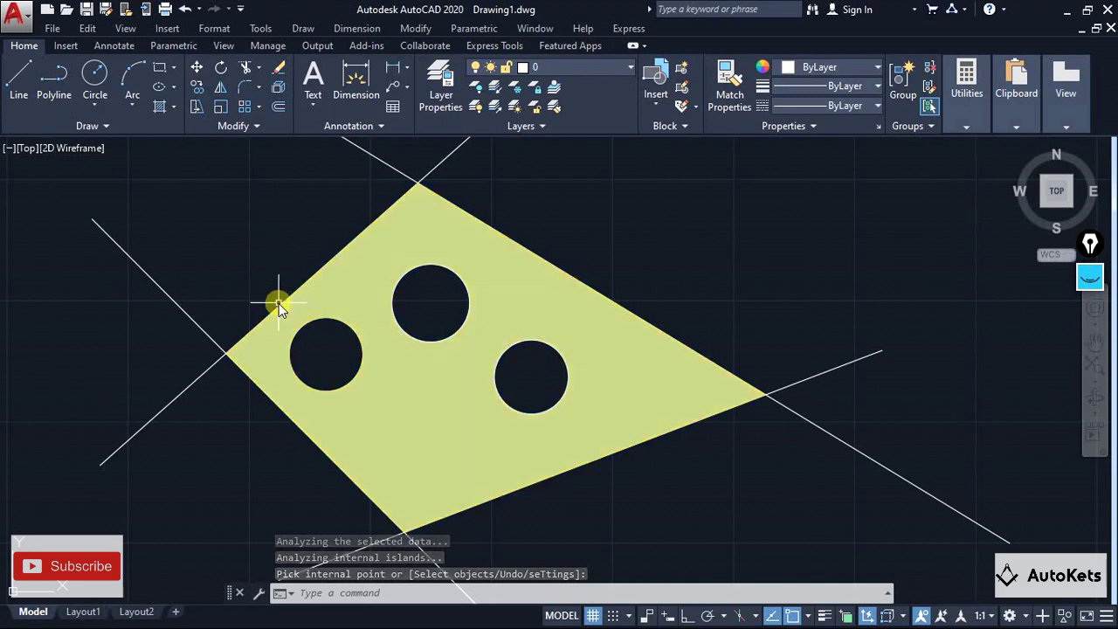
{"action": "scroll", "coordinate": [279, 303], "scroll_direction": "down", "scroll_amount": 2}
{"action": "middle_click_drag", "start_coordinate": [279, 303], "coordinate": [310, 288]}
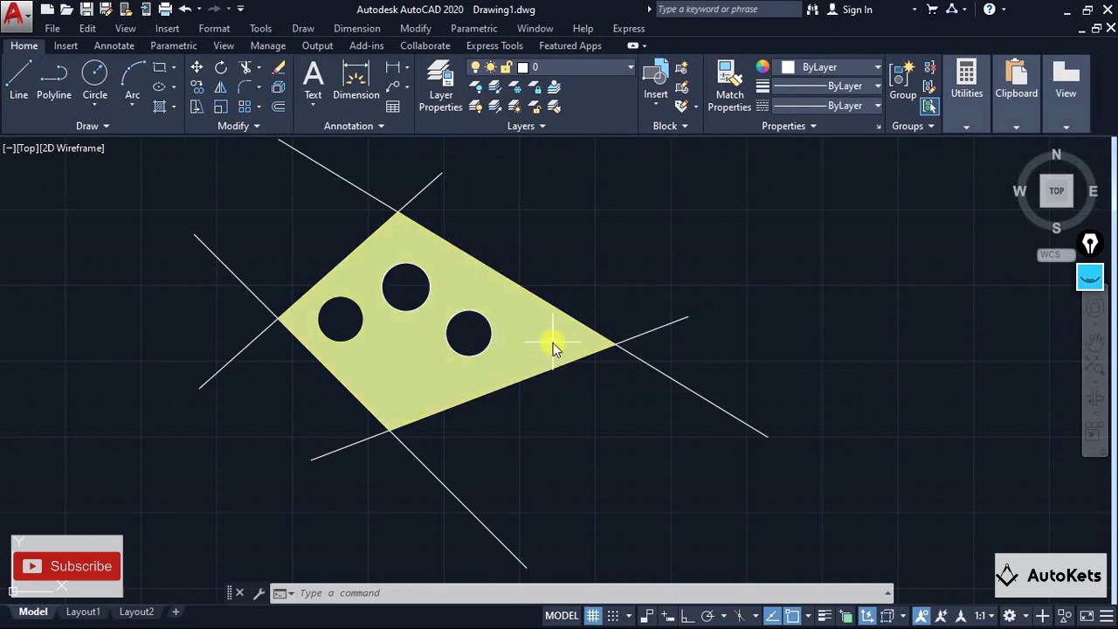
{"action": "scroll", "coordinate": [699, 315], "scroll_direction": "up", "scroll_amount": 3}
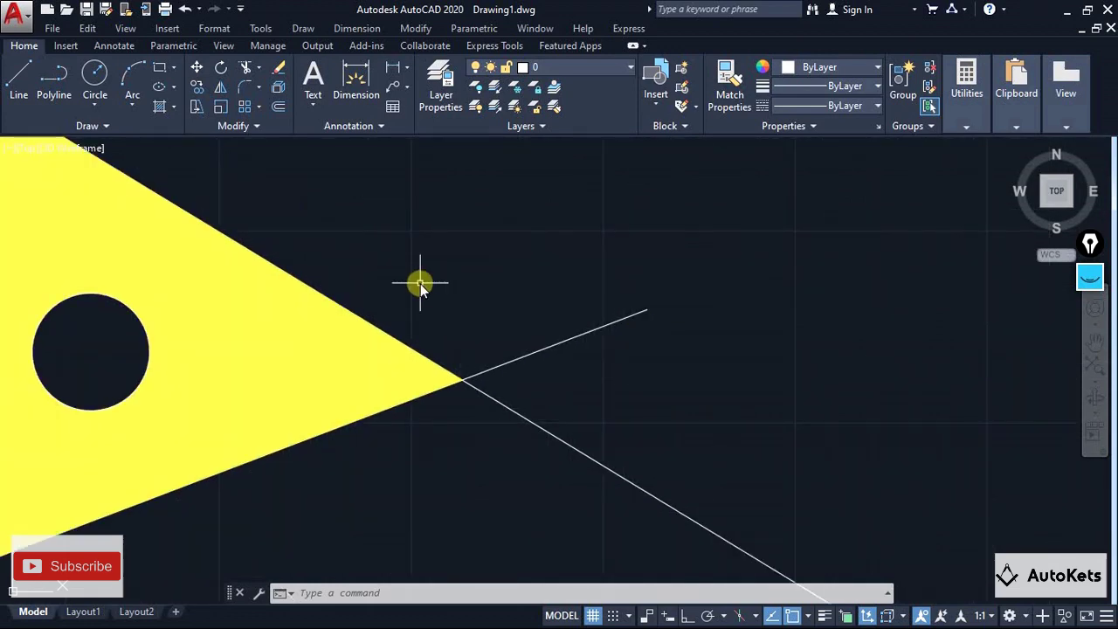
{"action": "scroll", "coordinate": [428, 284], "scroll_direction": "down", "scroll_amount": 2}
{"action": "scroll", "coordinate": [283, 210], "scroll_direction": "up", "scroll_amount": 1}
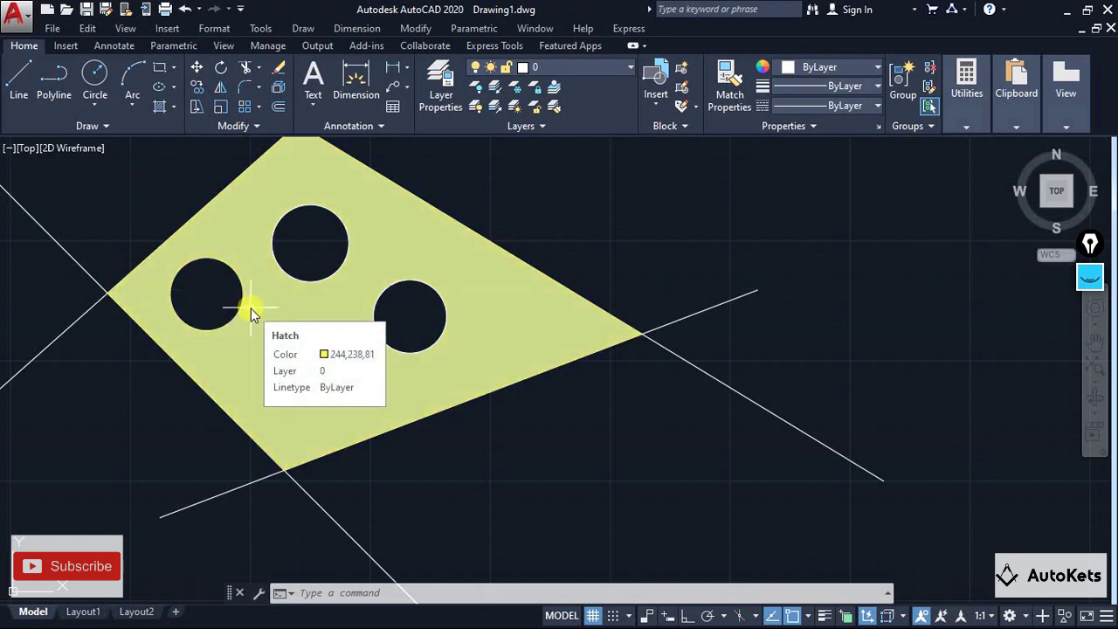
{"action": "scroll", "coordinate": [517, 343], "scroll_direction": "down", "scroll_amount": 2}
{"action": "left_click", "coordinate": [512, 335]}
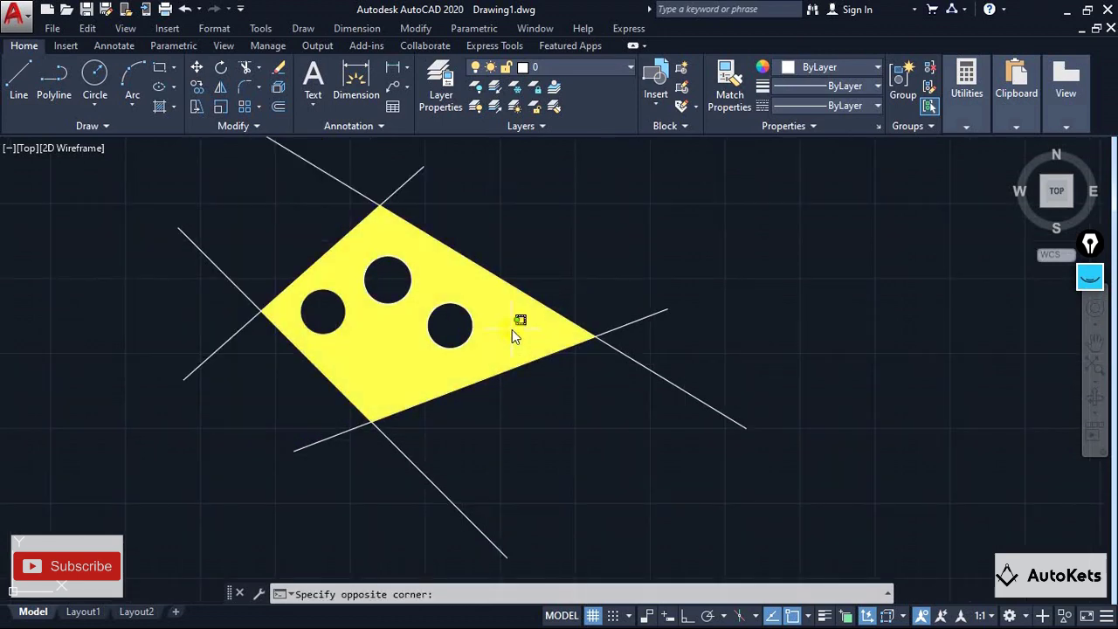
{"action": "key", "text": "Delete"}
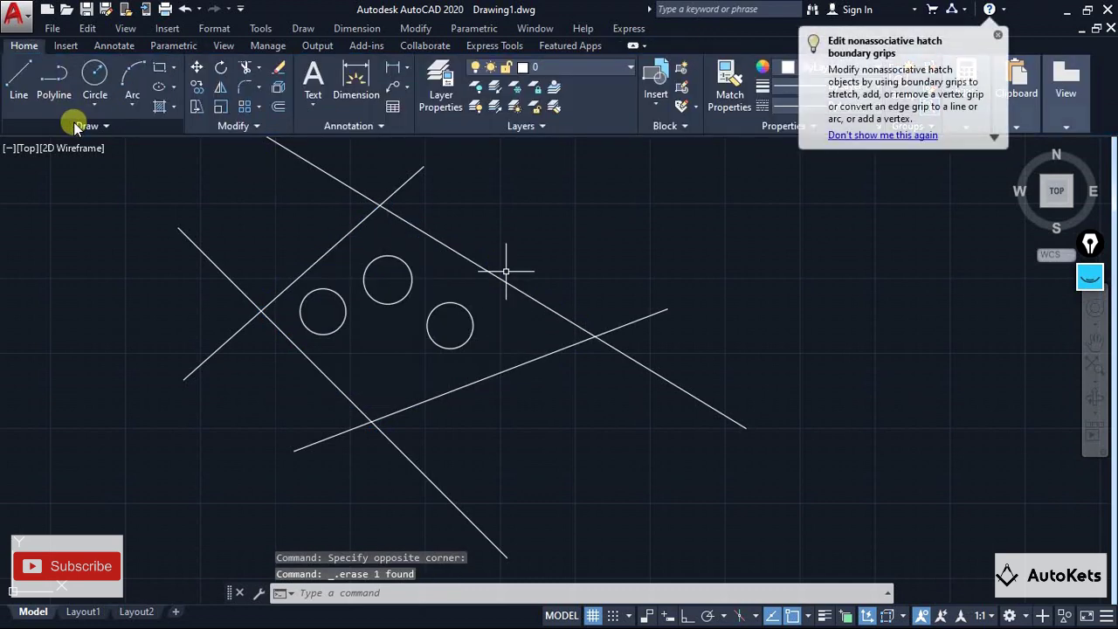
Start a new hatch and define a new boundary set from only the four crossing lines, leaving out the three circles.
{"action": "left_click", "coordinate": [161, 115]}
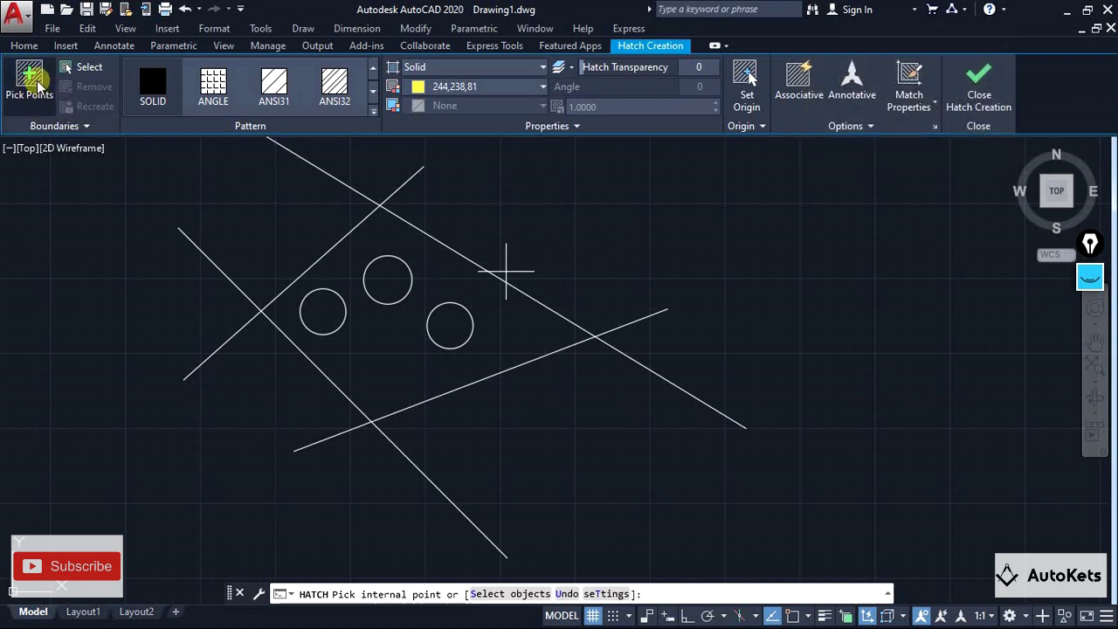
{"action": "left_click", "coordinate": [84, 128]}
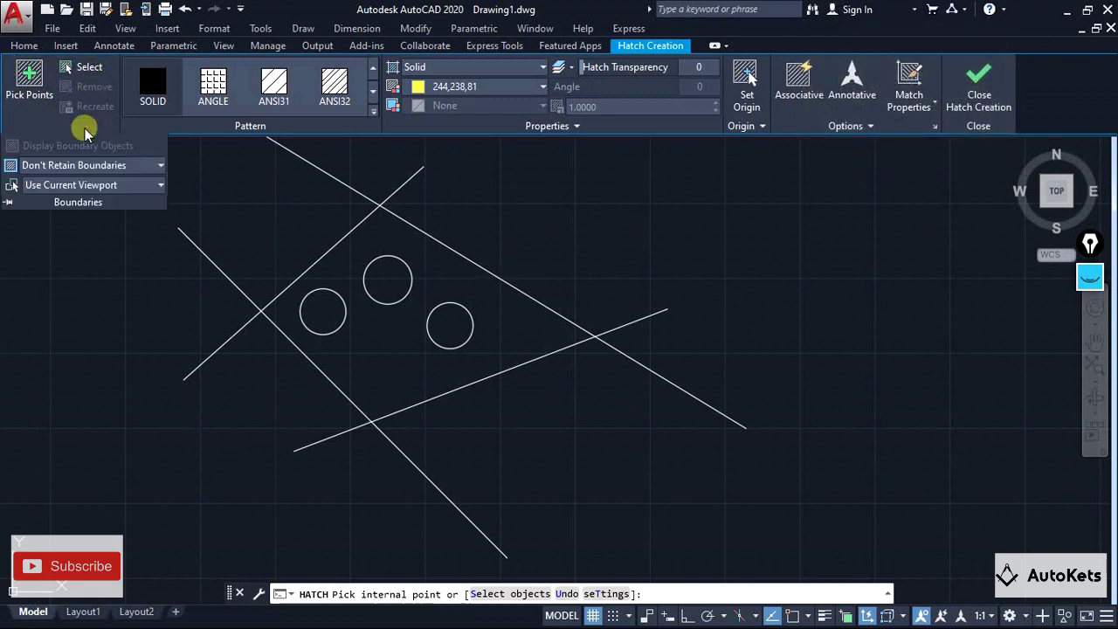
{"action": "left_click", "coordinate": [11, 188]}
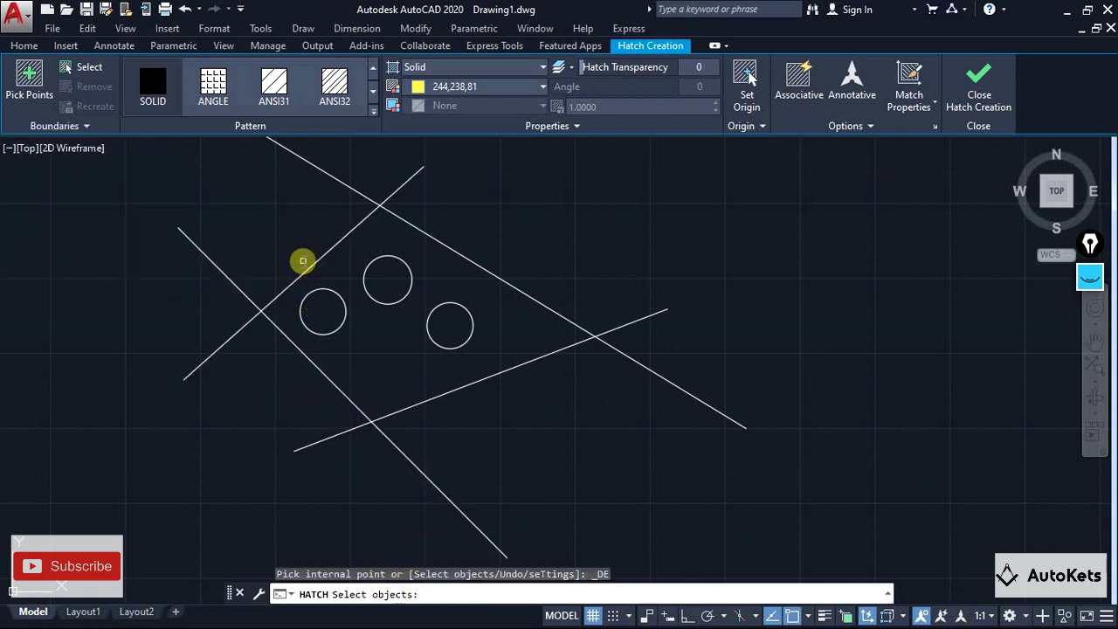
{"action": "left_click", "coordinate": [302, 269]}
{"action": "left_click", "coordinate": [418, 229]}
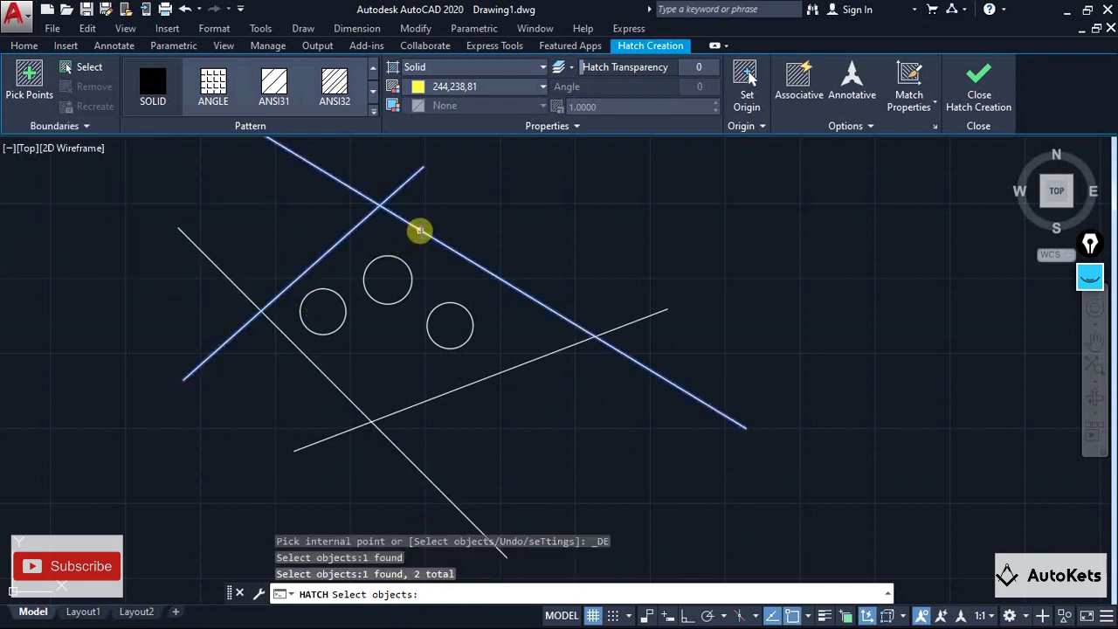
{"action": "left_click", "coordinate": [512, 369]}
{"action": "left_click", "coordinate": [327, 378]}
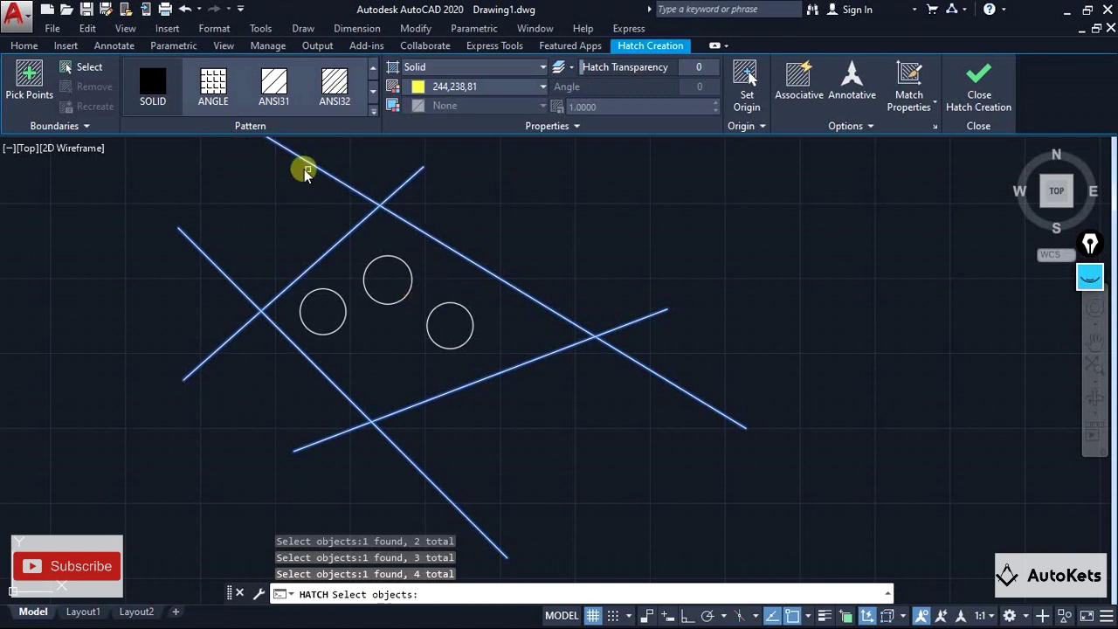
{"action": "key", "text": "Return"}
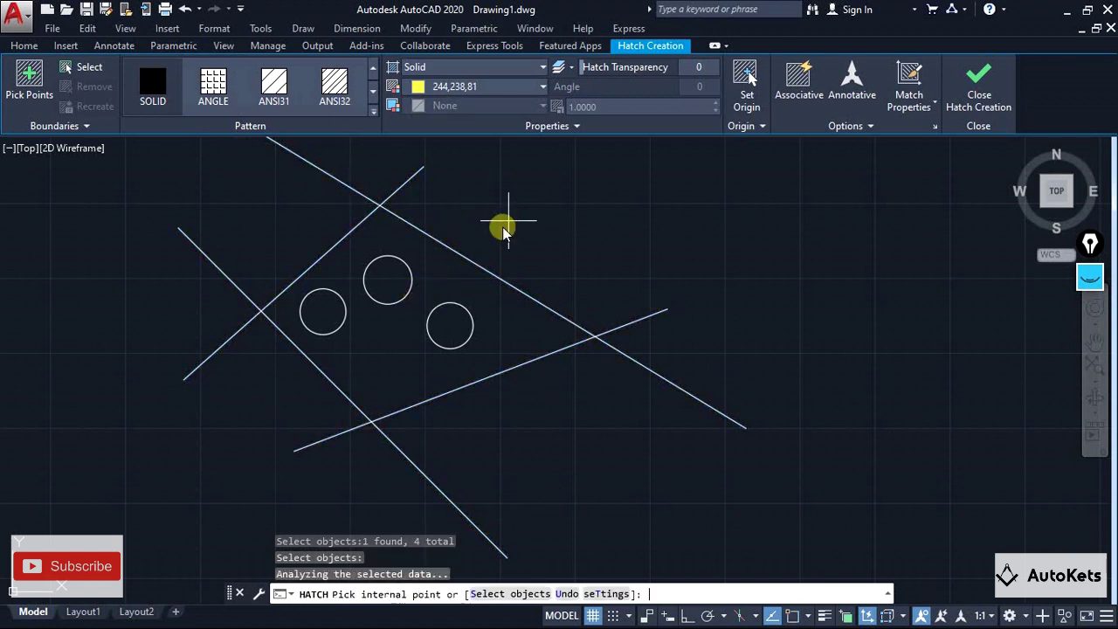
Fill the whole four-sided area, including the circles, with the solid yellow hatch and finish the hatch creation.
{"action": "left_click", "coordinate": [446, 291]}
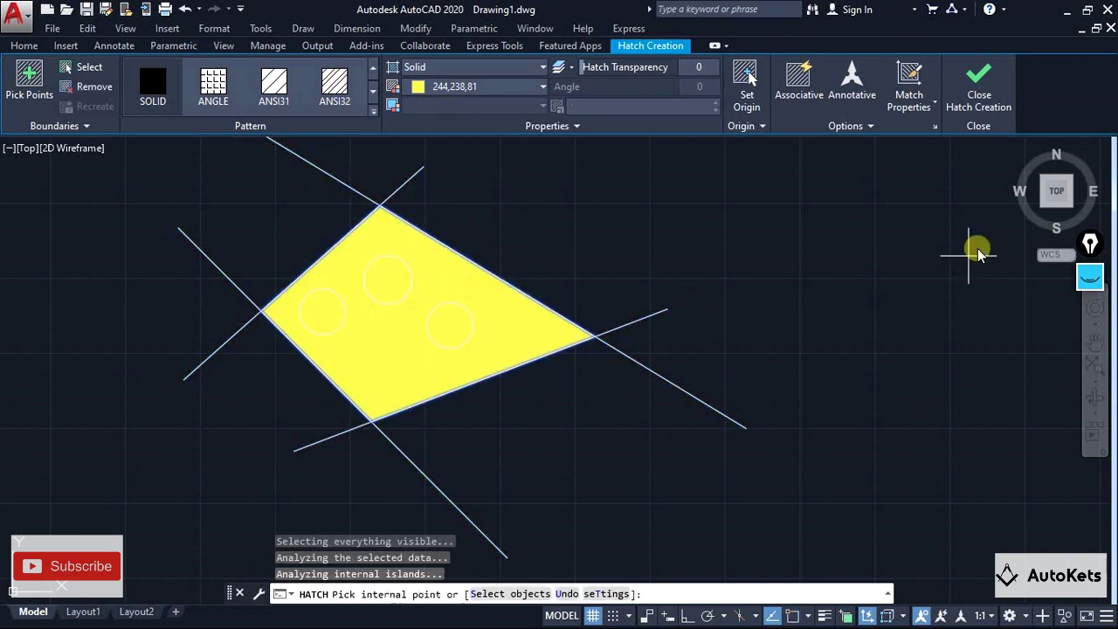
{"action": "left_click", "coordinate": [979, 94]}
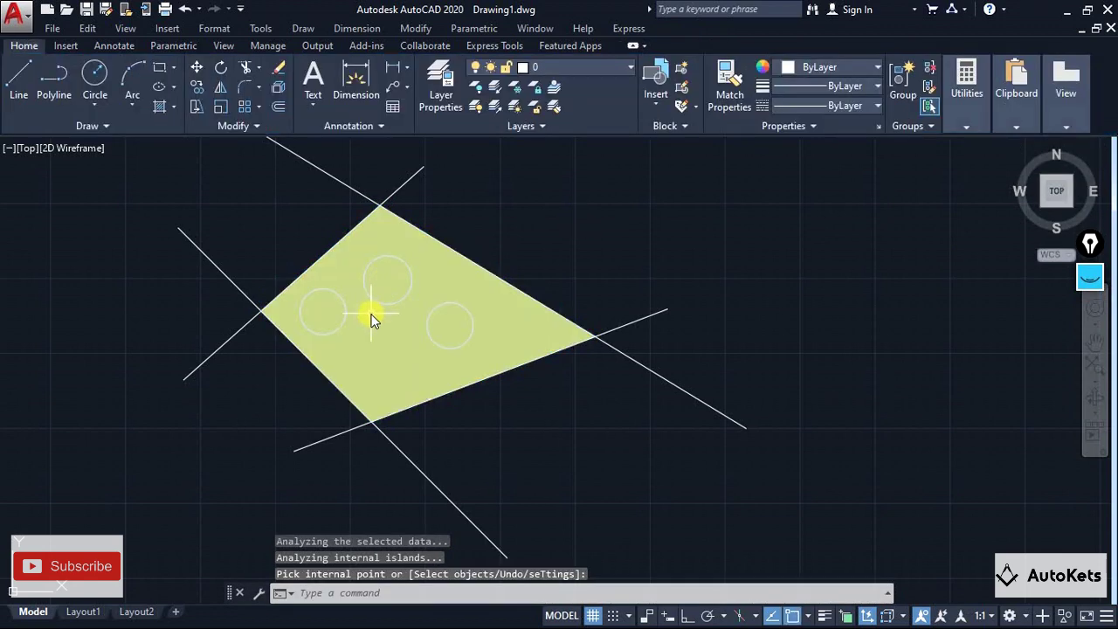
{"action": "mouse_move", "coordinate": [371, 318]}
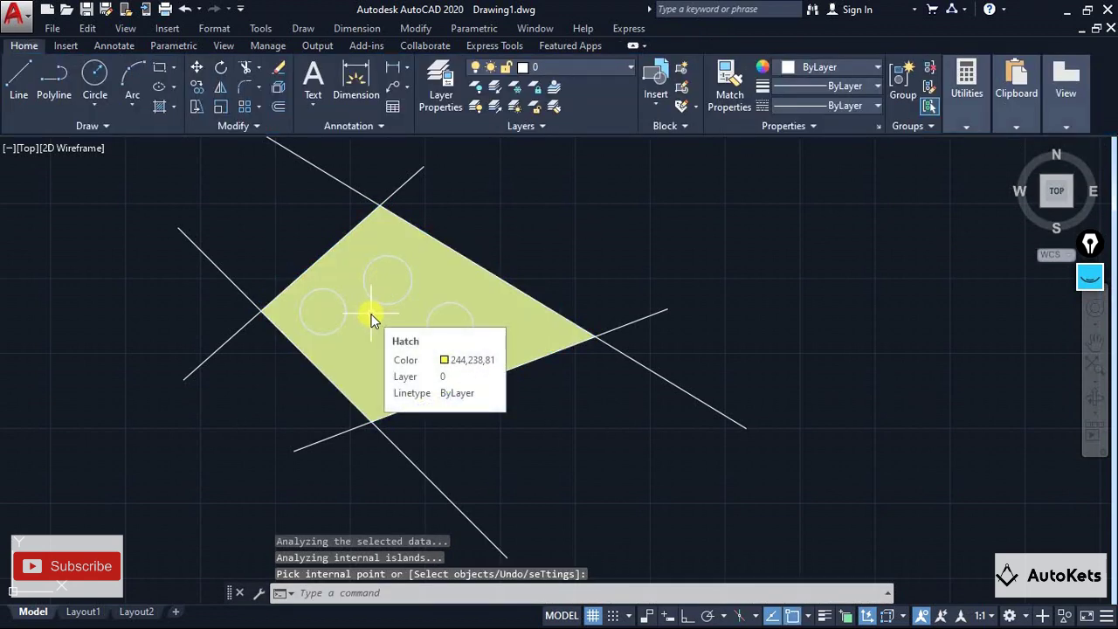
{"action": "scroll", "coordinate": [365, 351], "scroll_direction": "up", "scroll_amount": 2}
{"action": "scroll", "coordinate": [371, 336], "scroll_direction": "down", "scroll_amount": 2}
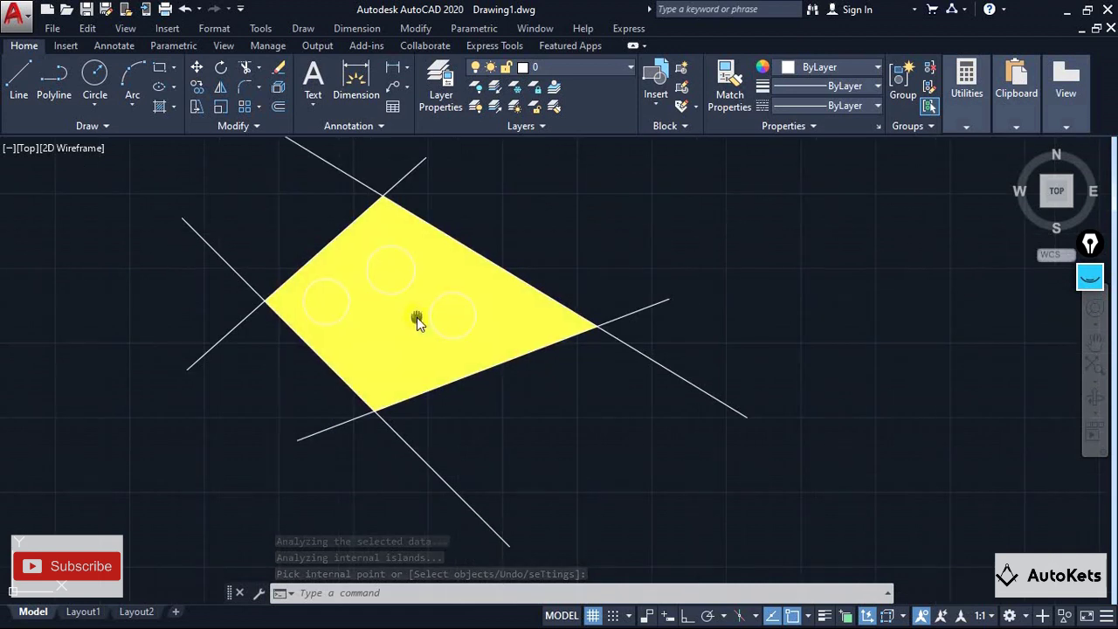
{"action": "middle_click_drag", "start_coordinate": [416, 317], "coordinate": [370, 323]}
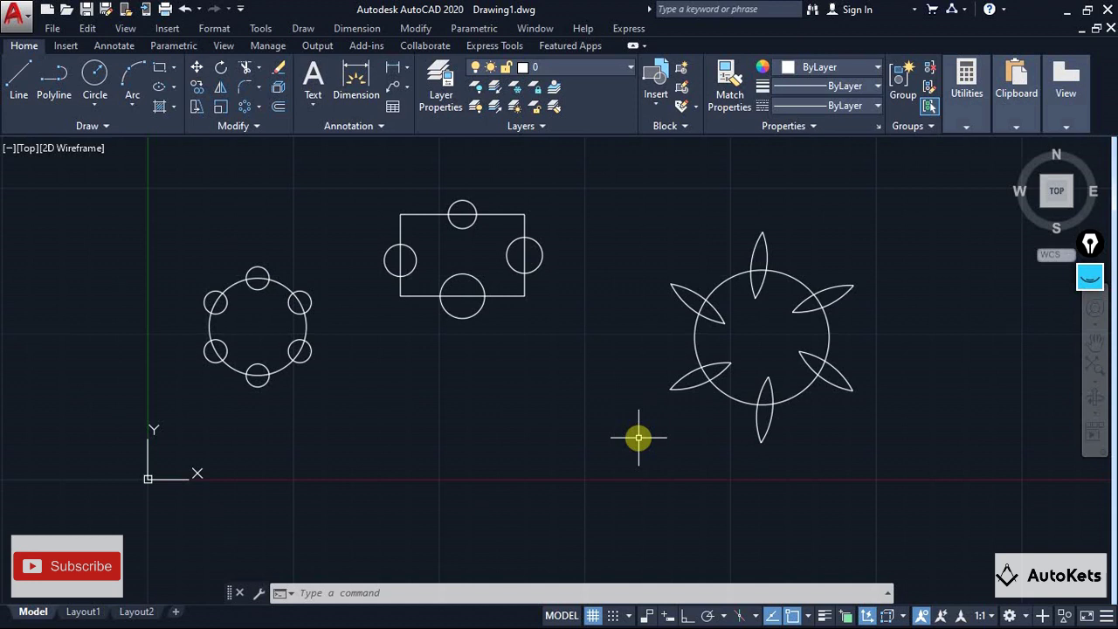
Start the BOUNDARY command and pick an internal point inside the large circle that is overlapped by six small circles.
{"action": "left_click", "coordinate": [437, 594]}
{"action": "type", "text": "b"}
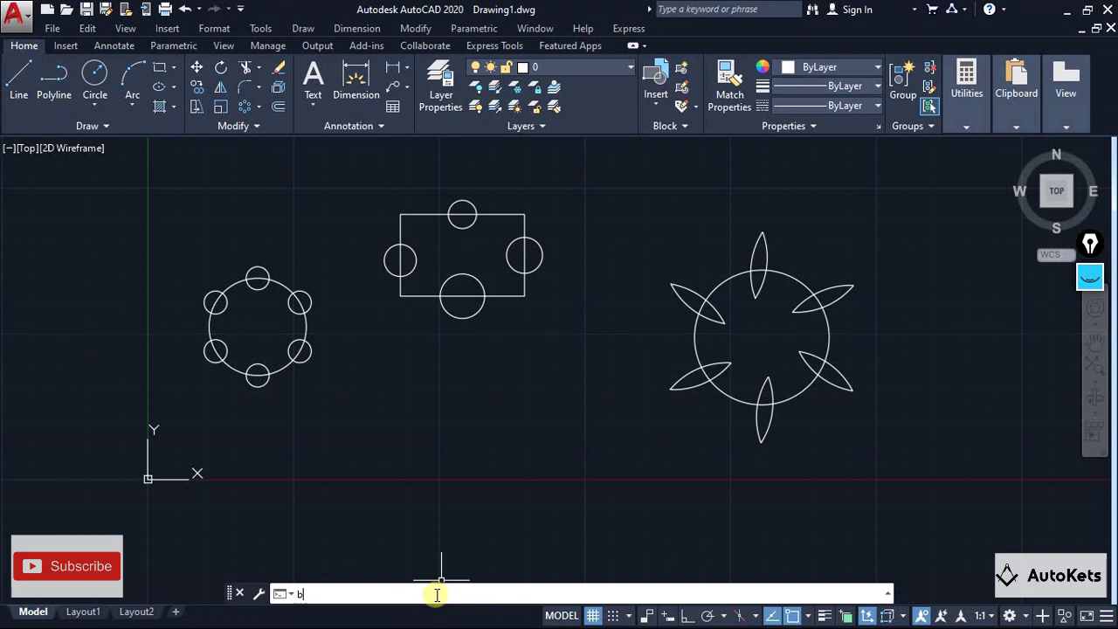
{"action": "type", "text": "oundary"}
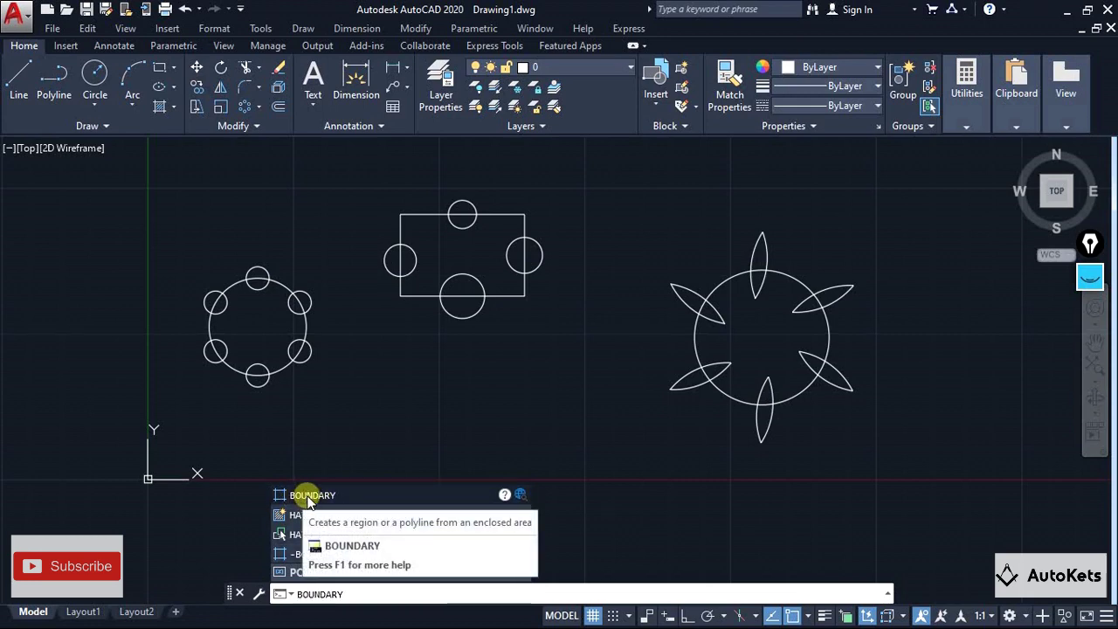
{"action": "left_click", "coordinate": [309, 496]}
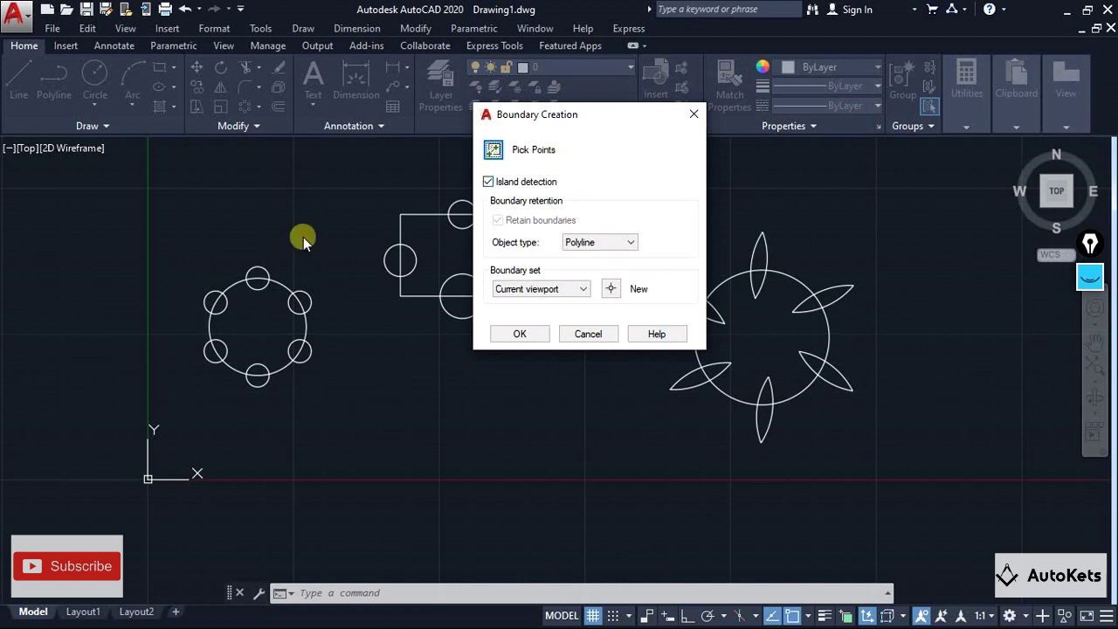
{"action": "left_click", "coordinate": [494, 152]}
{"action": "left_click", "coordinate": [237, 275]}
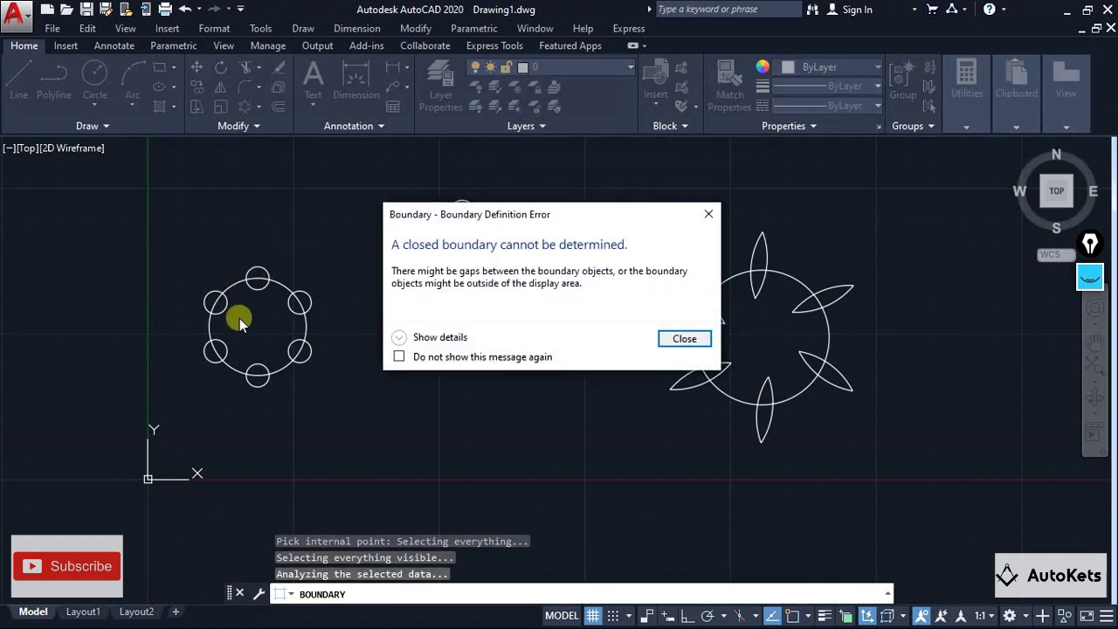
{"action": "left_click", "coordinate": [676, 343]}
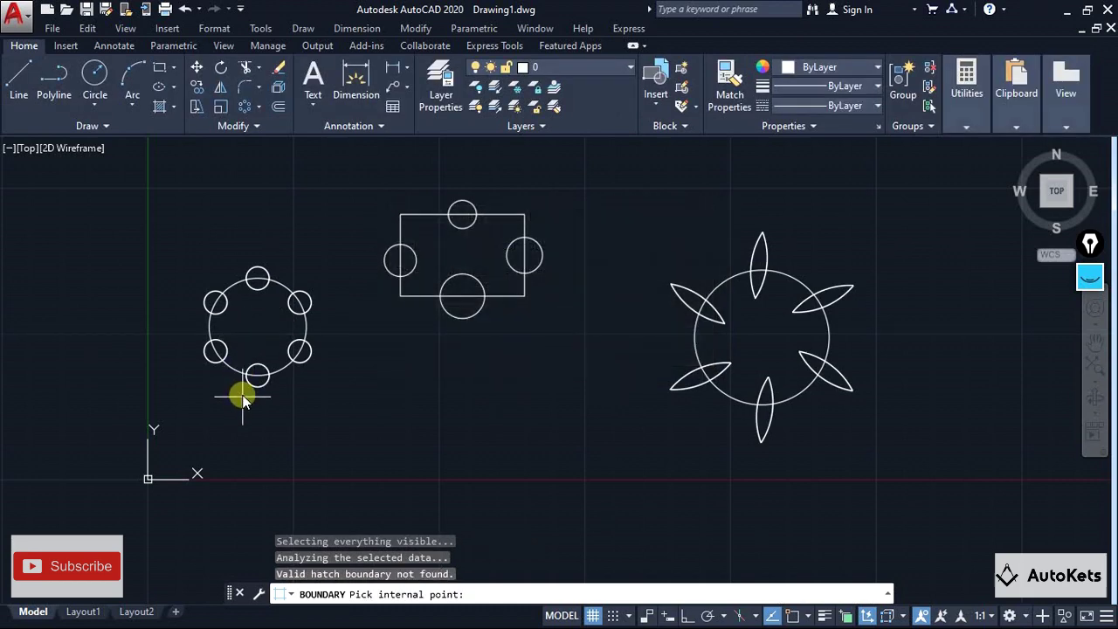
{"action": "left_click", "coordinate": [249, 327]}
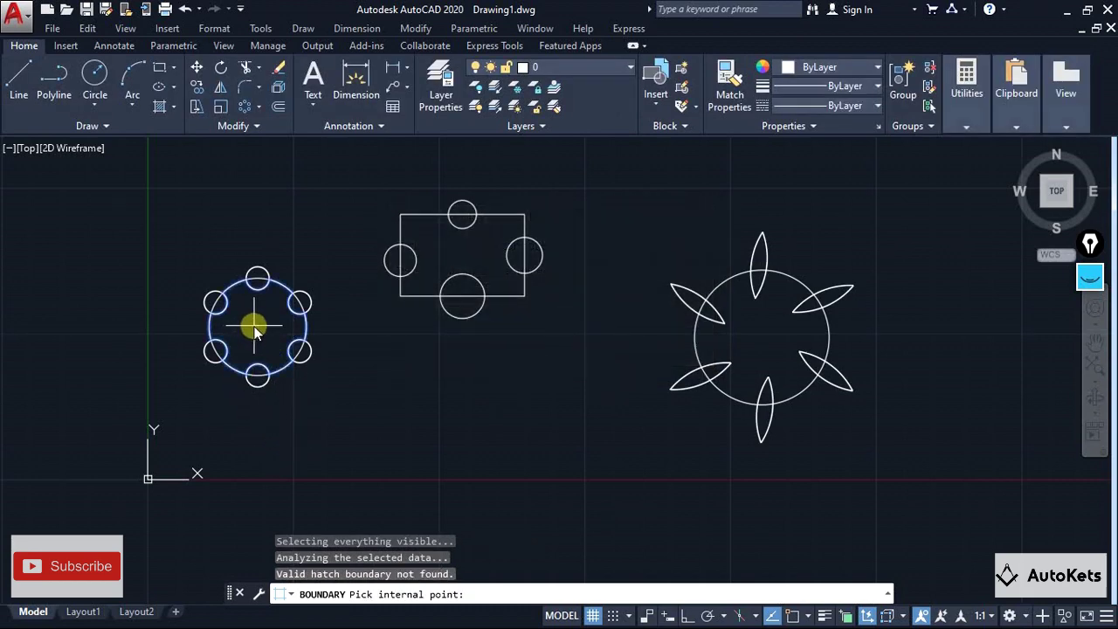
{"action": "scroll", "coordinate": [230, 324], "scroll_direction": "down", "scroll_amount": 3}
{"action": "middle_click_drag", "start_coordinate": [229, 324], "coordinate": [457, 381]}
{"action": "scroll", "coordinate": [574, 392], "scroll_direction": "up", "scroll_amount": 8}
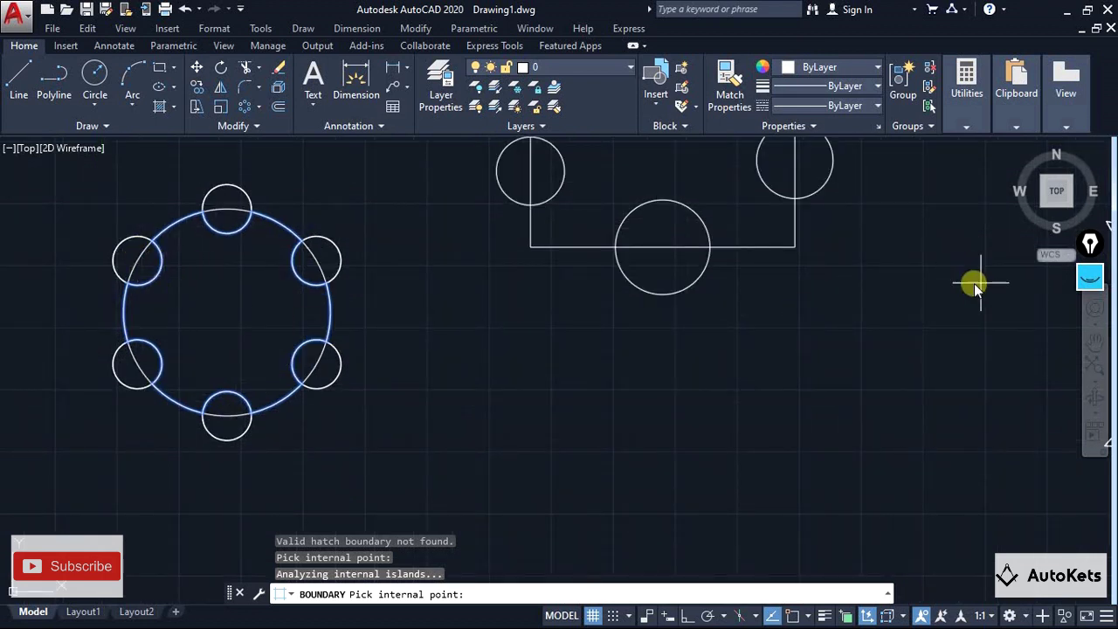
Trace part of the highlighted boundary freehand with the pink annotation pen and clear the marking.
{"action": "left_click", "coordinate": [1090, 276]}
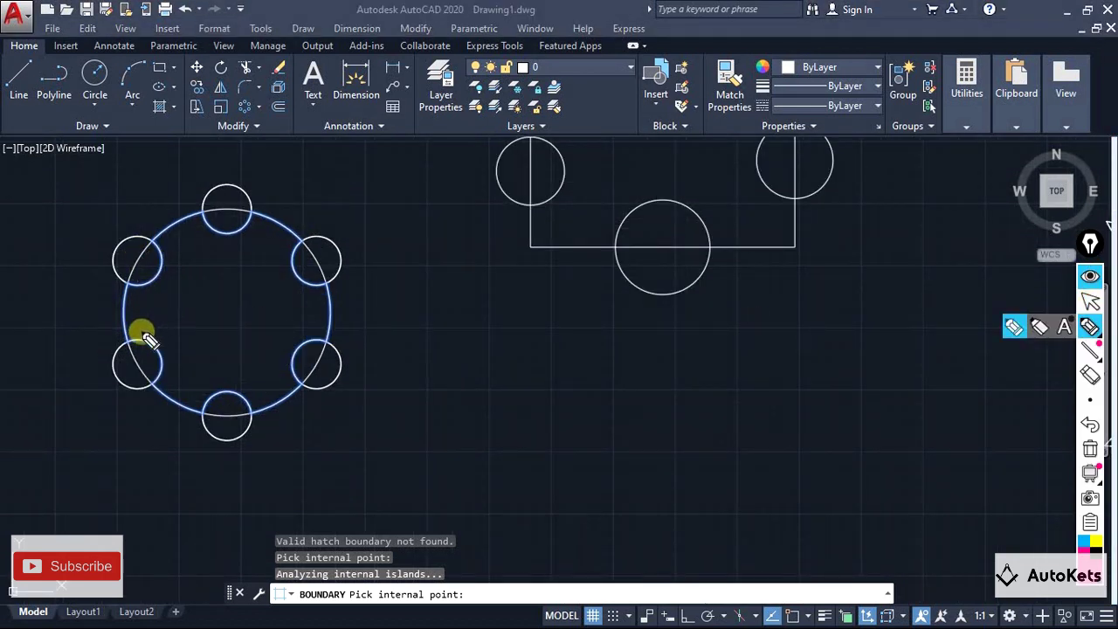
{"action": "mouse_move", "coordinate": [130, 344]}
{"action": "left_mouse_down"}
{"action": "mouse_move", "coordinate": [128, 287]}
{"action": "mouse_move", "coordinate": [171, 283]}
{"action": "mouse_move", "coordinate": [165, 240]}
{"action": "mouse_move", "coordinate": [206, 219]}
{"action": "left_mouse_up"}
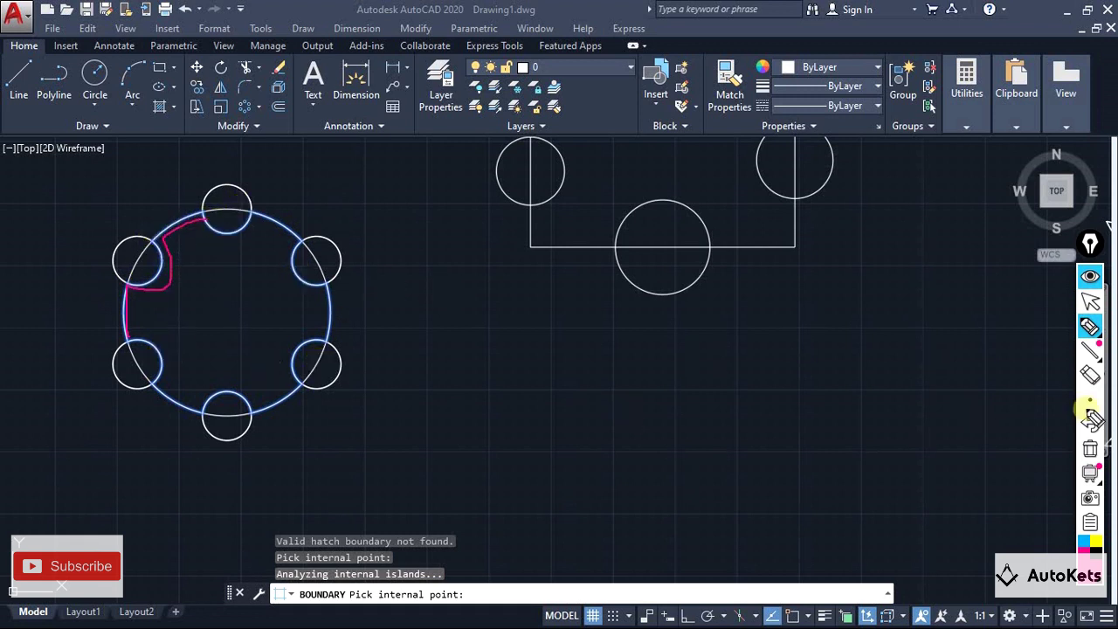
{"action": "left_click", "coordinate": [1090, 448]}
{"action": "left_click", "coordinate": [1092, 275]}
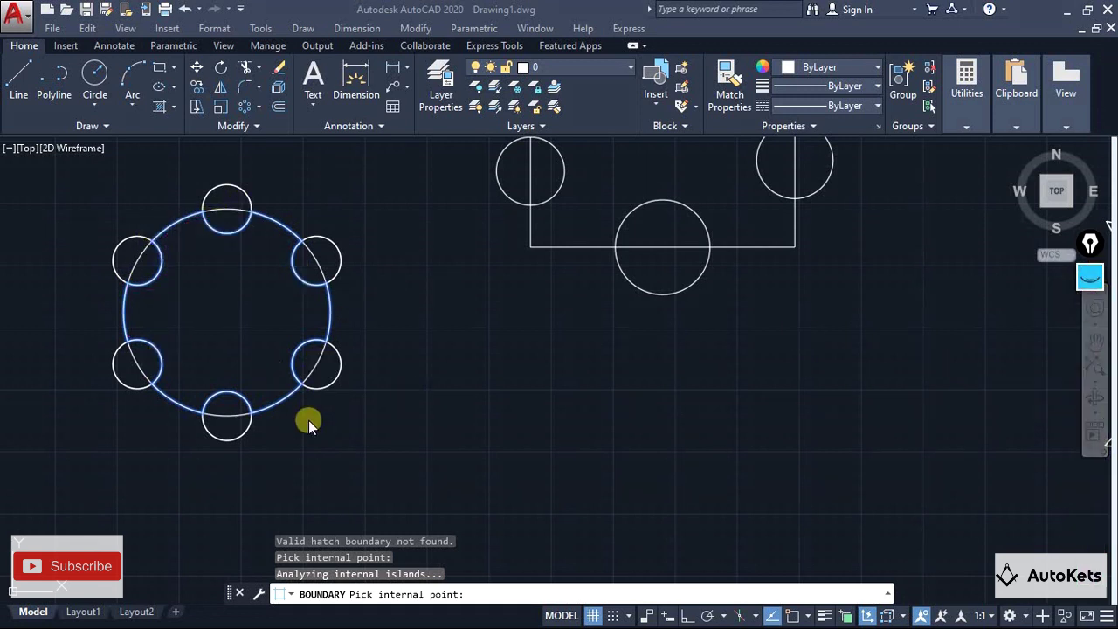
Create the notched-circle boundary polyline and move it from its centre to the empty space below the rectangle with circles.
{"action": "scroll", "coordinate": [422, 460], "scroll_direction": "down", "scroll_amount": 2}
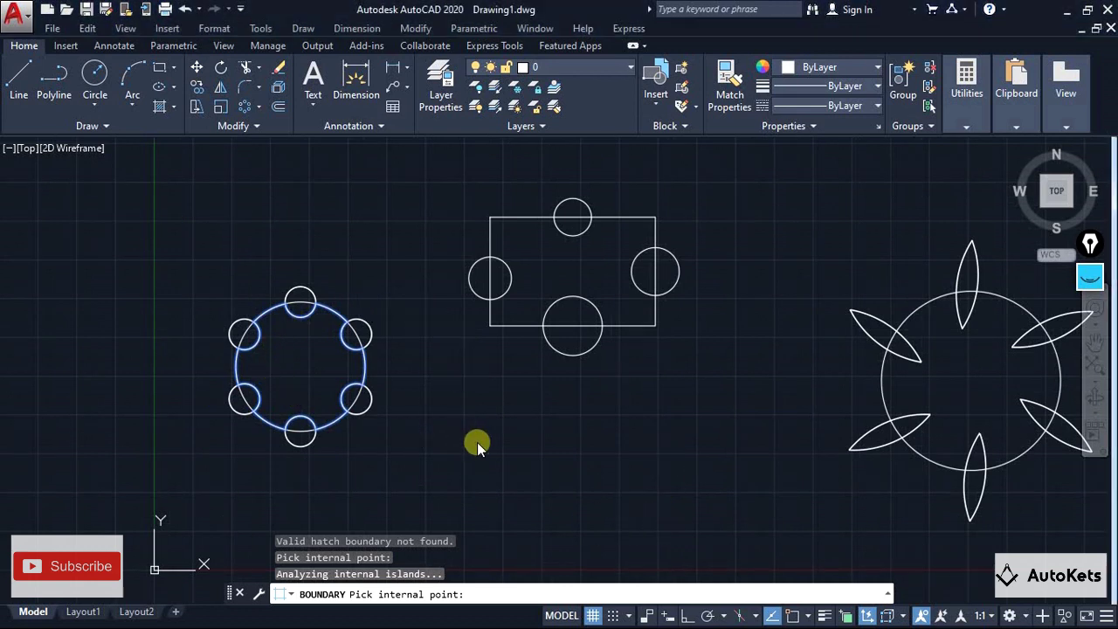
{"action": "key", "text": "Return"}
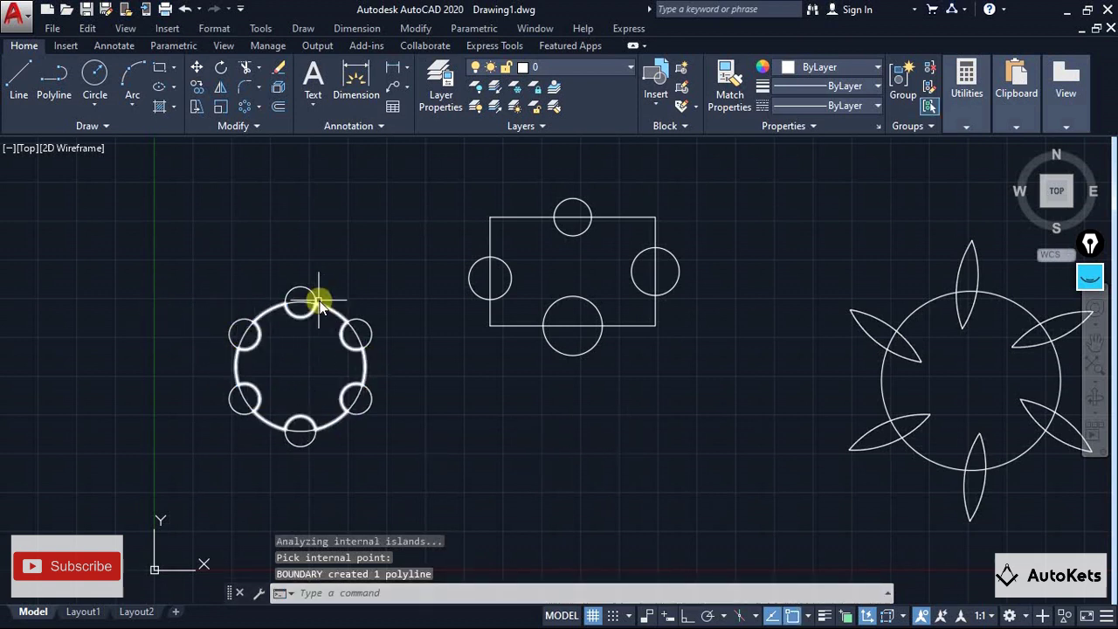
{"action": "left_click", "coordinate": [262, 323]}
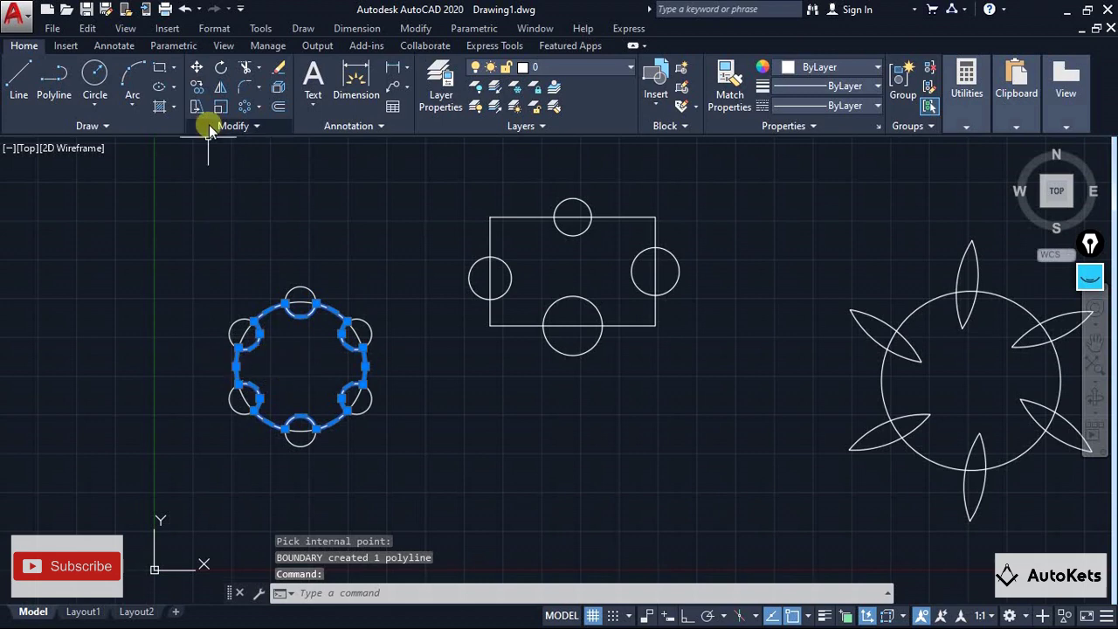
{"action": "left_click", "coordinate": [197, 67]}
{"action": "left_click", "coordinate": [300, 372]}
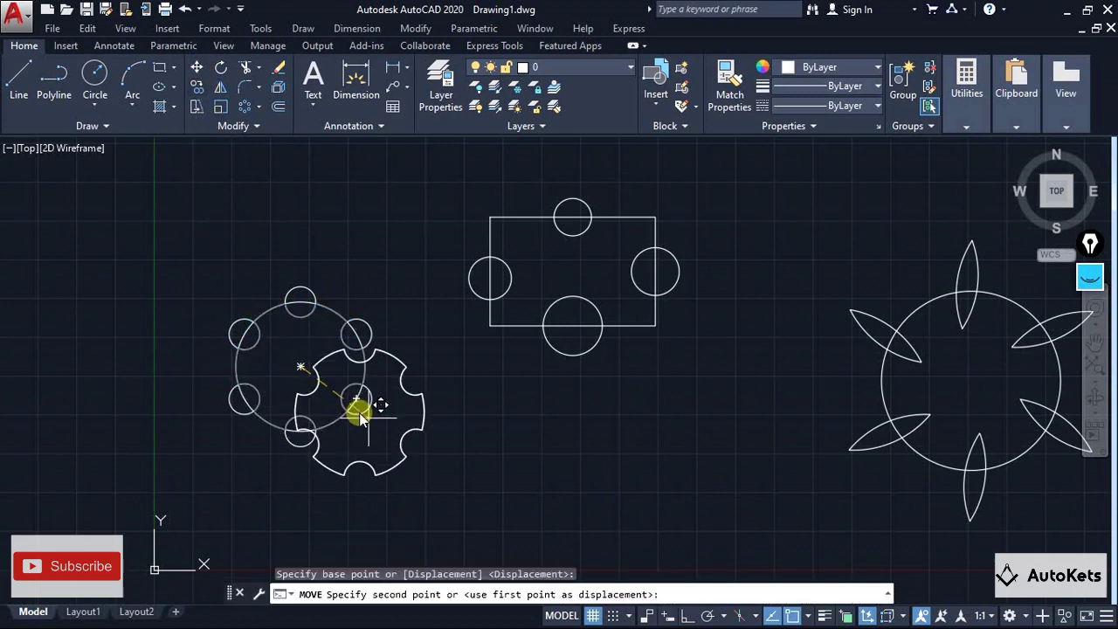
{"action": "left_click", "coordinate": [474, 475]}
{"action": "middle_click_drag", "start_coordinate": [564, 484], "coordinate": [511, 420]}
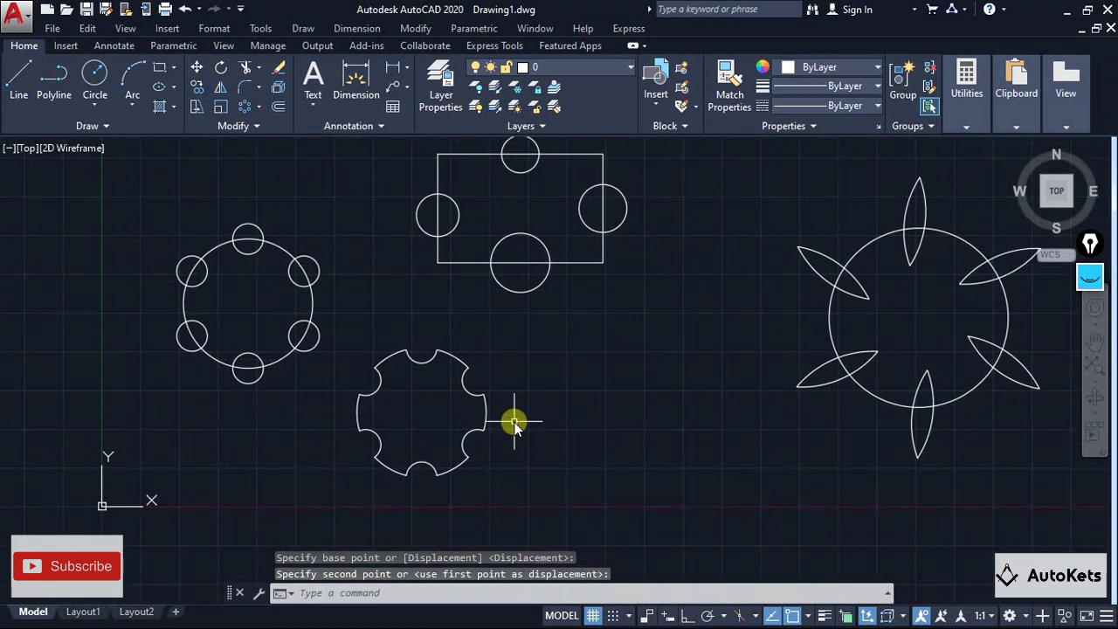
{"action": "scroll", "coordinate": [513, 423], "scroll_direction": "up", "scroll_amount": 2}
{"action": "key", "text": "Escape"}
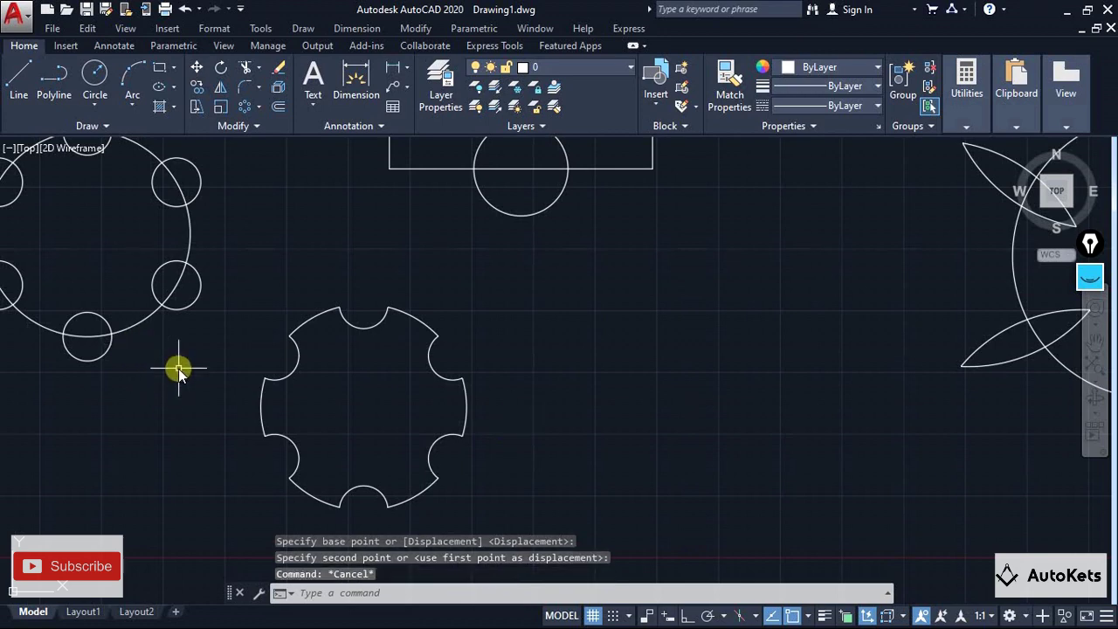
Create a boundary polyline from the area inside the rectangle, excluding the four circles that overlap its sides.
{"action": "scroll", "coordinate": [177, 370], "scroll_direction": "down", "scroll_amount": 3}
{"action": "middle_click_drag", "start_coordinate": [178, 369], "coordinate": [220, 336]}
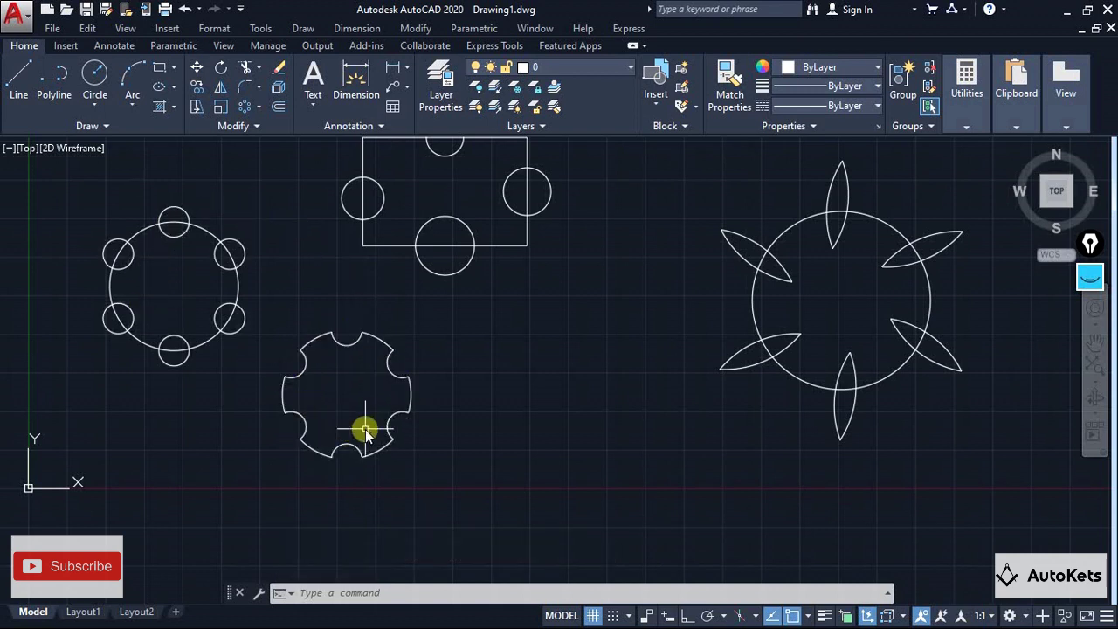
{"action": "mouse_move", "coordinate": [365, 429]}
{"action": "middle_mouse_down"}
{"action": "mouse_move", "coordinate": [394, 390]}
{"action": "mouse_move", "coordinate": [361, 432]}
{"action": "middle_mouse_up"}
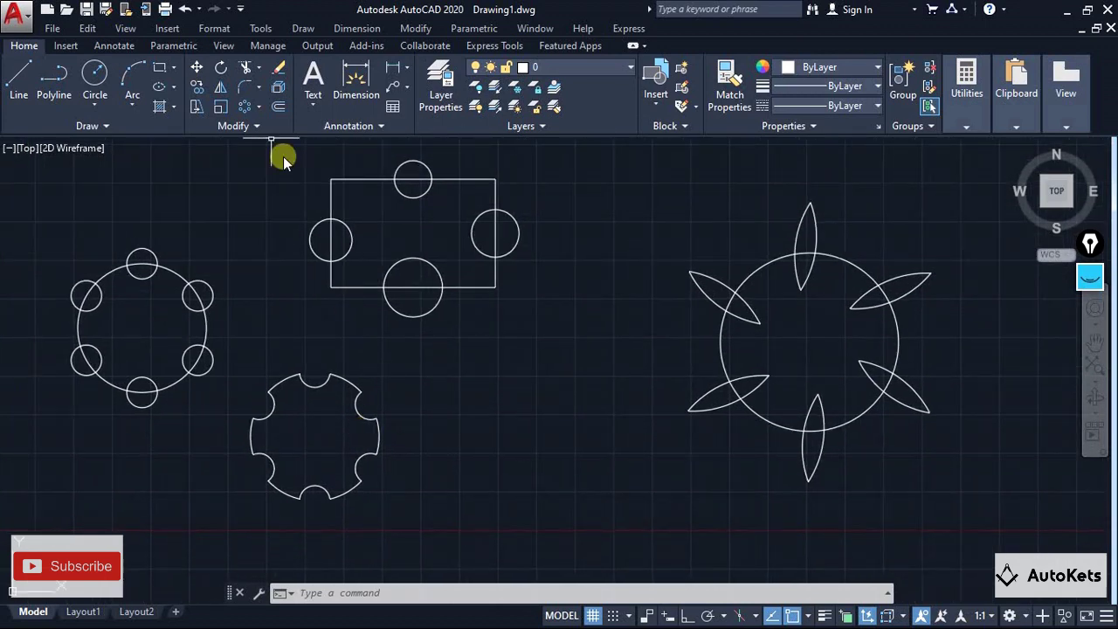
{"action": "left_click", "coordinate": [426, 591]}
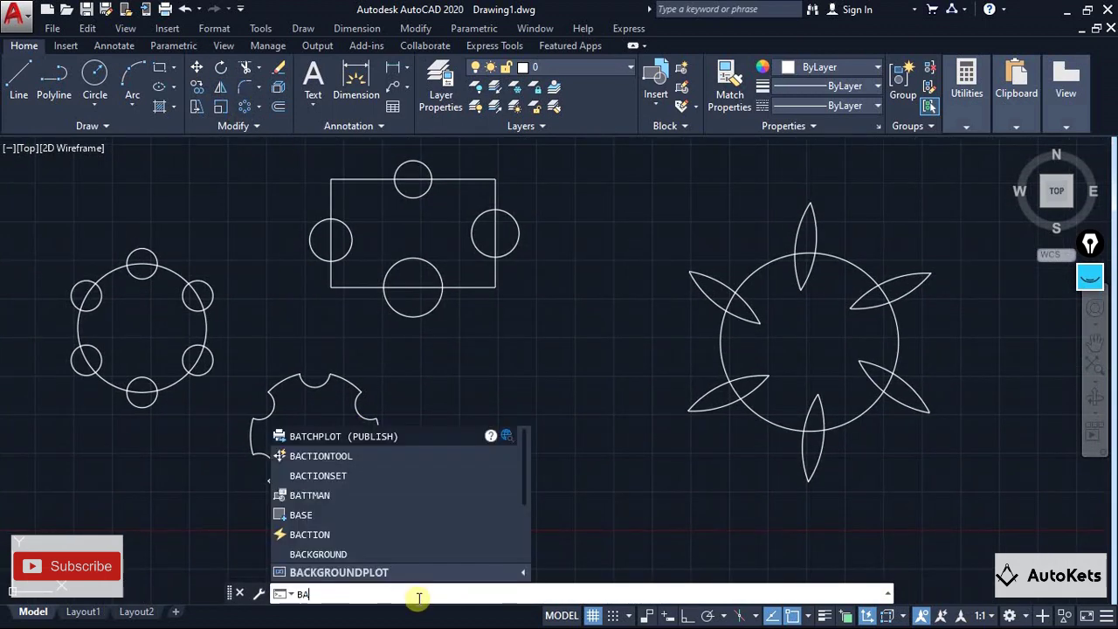
{"action": "type", "text": "BOUNDARY"}
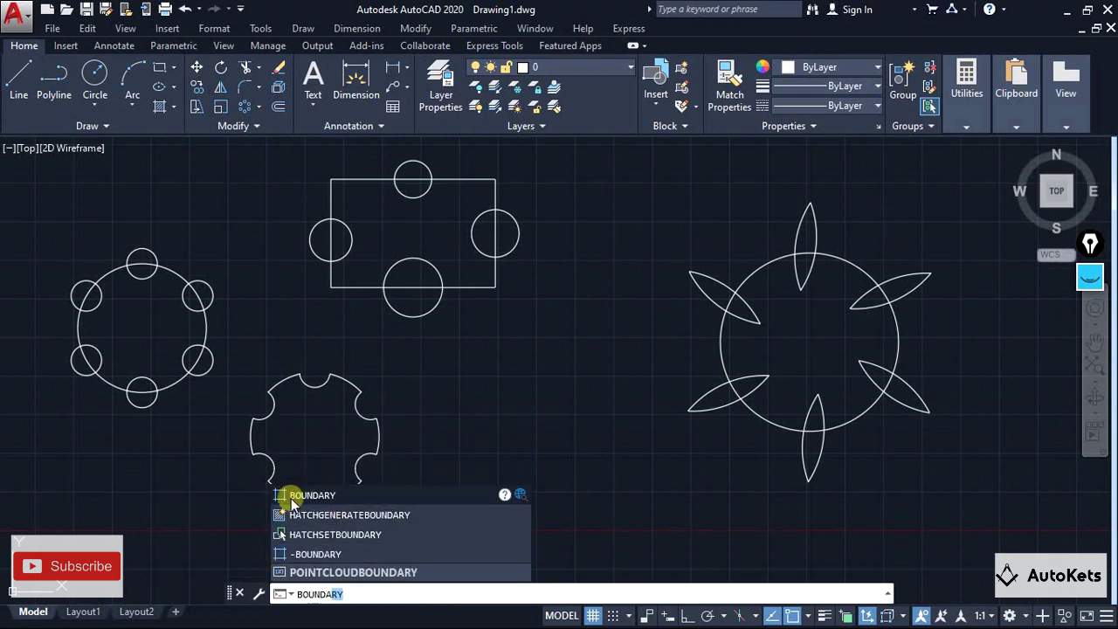
{"action": "left_click", "coordinate": [301, 495]}
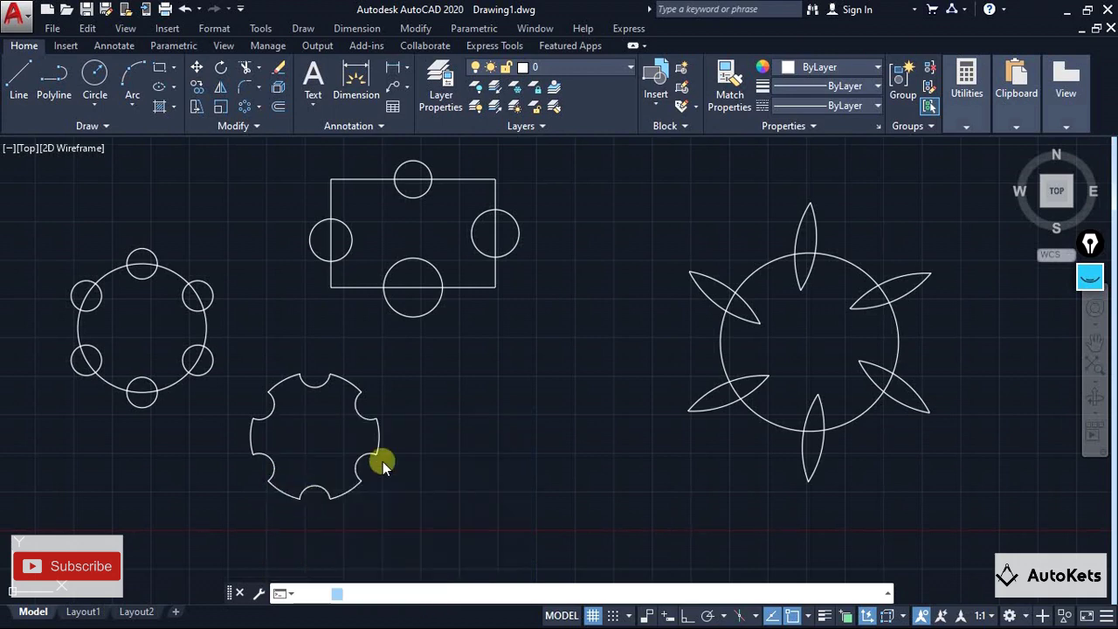
{"action": "left_click", "coordinate": [493, 153]}
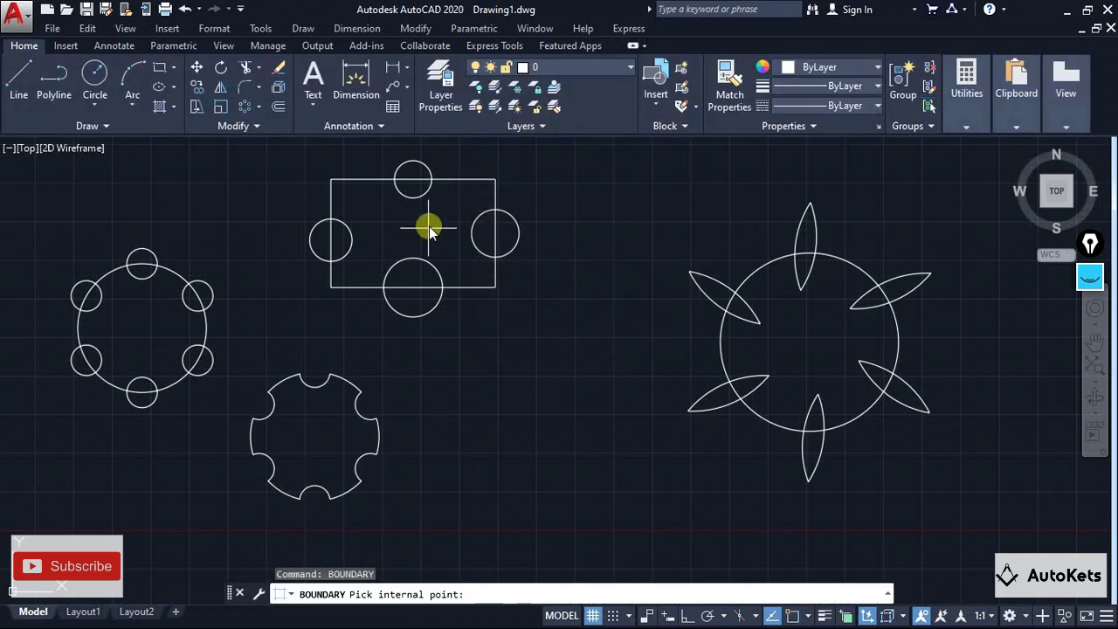
{"action": "left_click", "coordinate": [424, 232]}
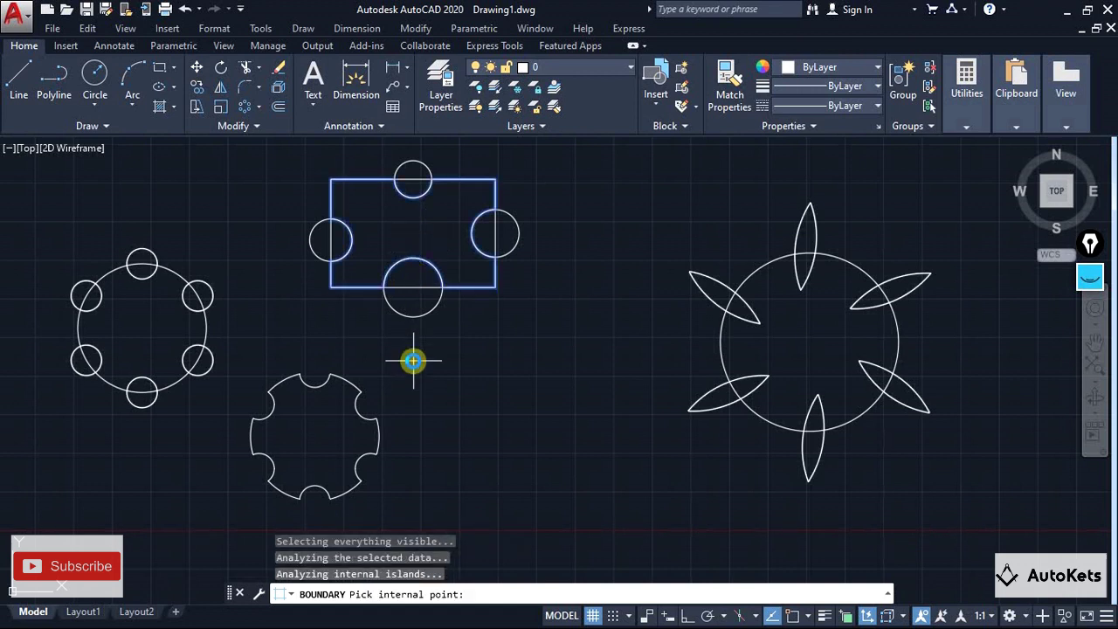
{"action": "key", "text": "Return"}
Move the notched-rectangle boundary by its lower-left corner to the empty space beside the notched-circle outline.
{"action": "left_click", "coordinate": [197, 68]}
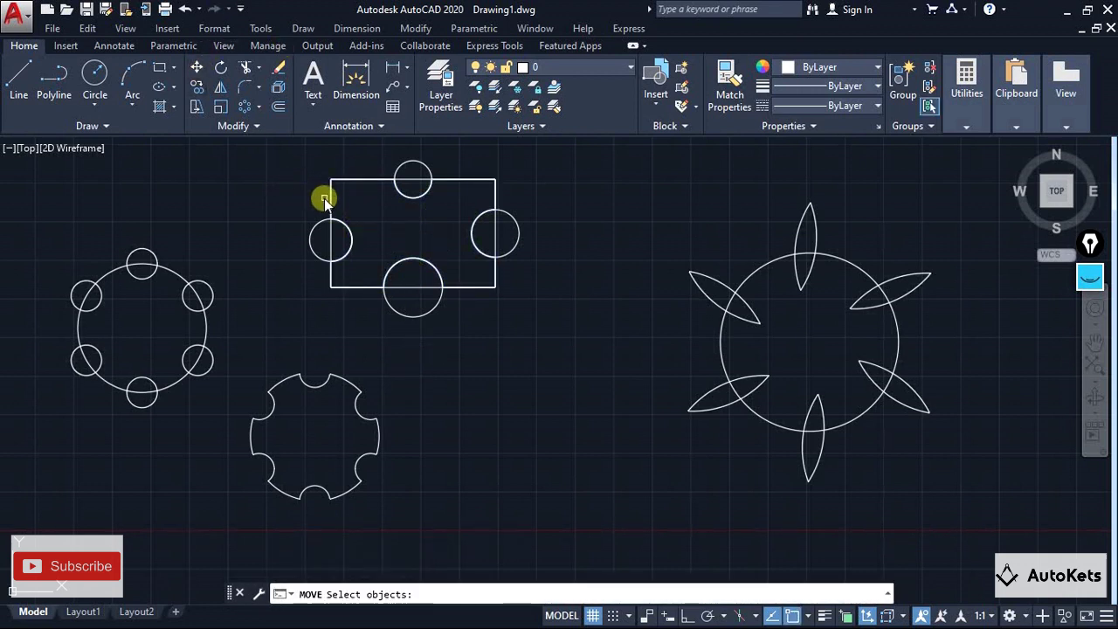
{"action": "left_click", "coordinate": [329, 199]}
{"action": "key", "text": "Return"}
{"action": "left_click", "coordinate": [331, 287]}
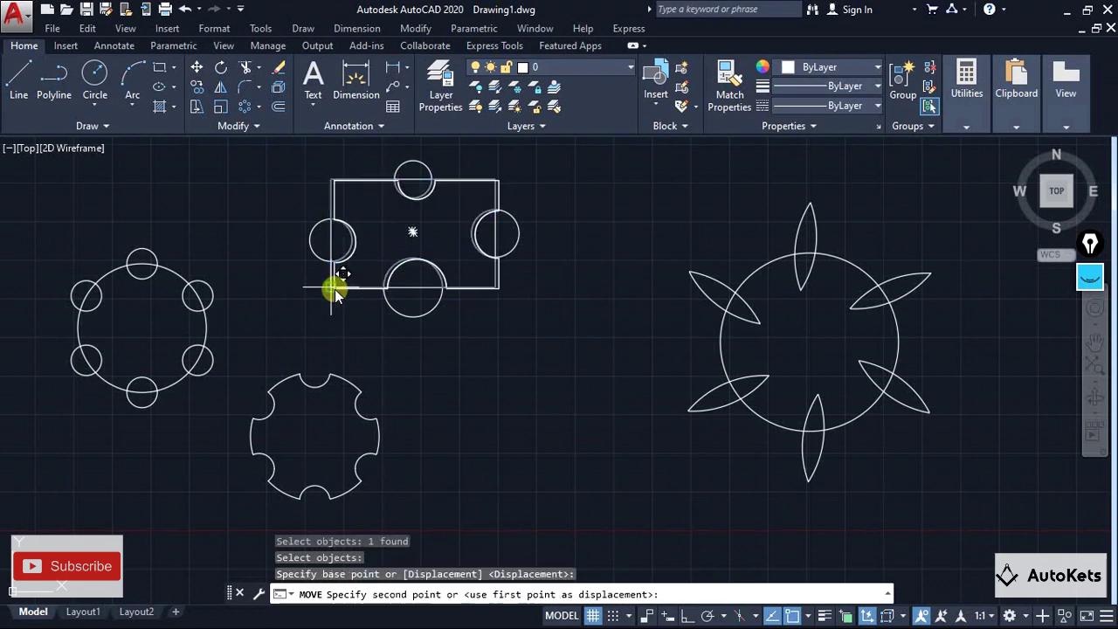
{"action": "left_click", "coordinate": [424, 498]}
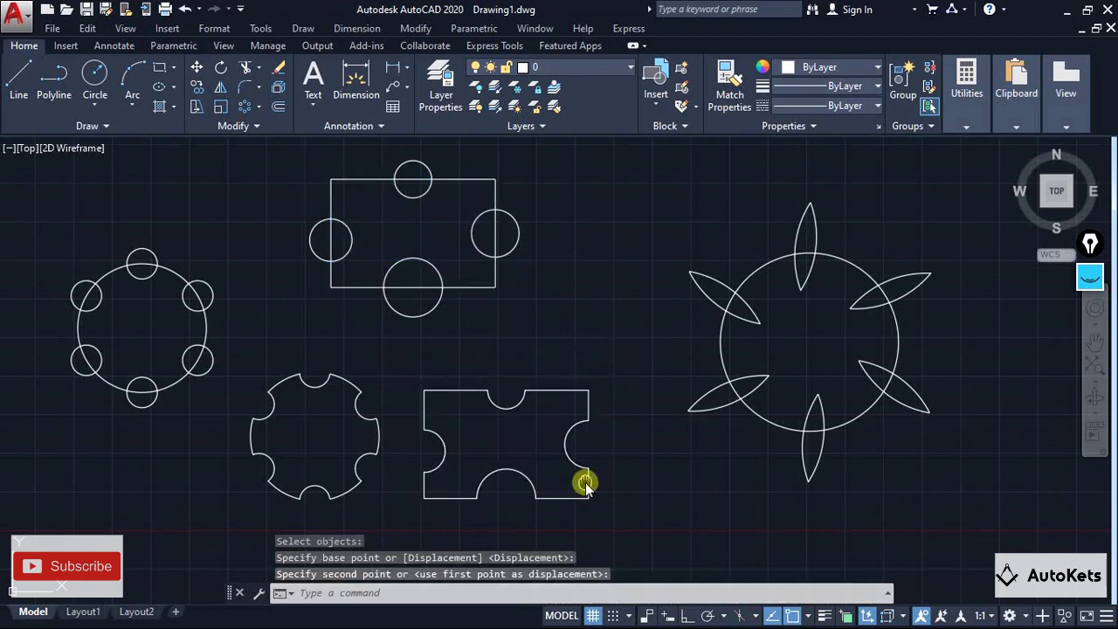
{"action": "middle_click_drag", "start_coordinate": [586, 483], "coordinate": [553, 470]}
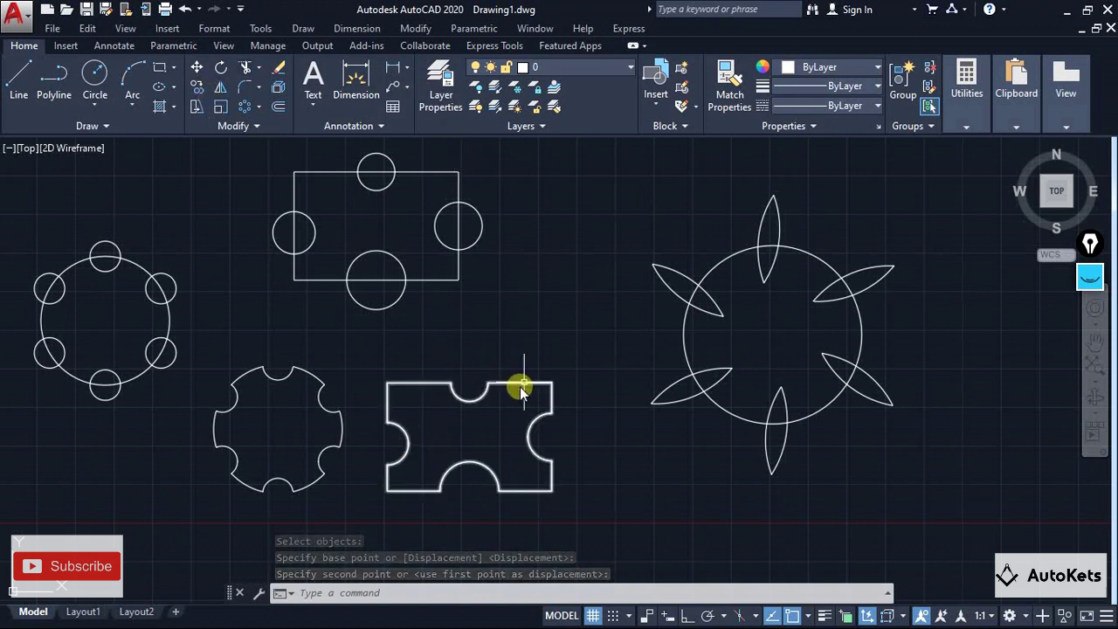
{"action": "type", "text": "m"}
{"action": "key", "text": "Return"}
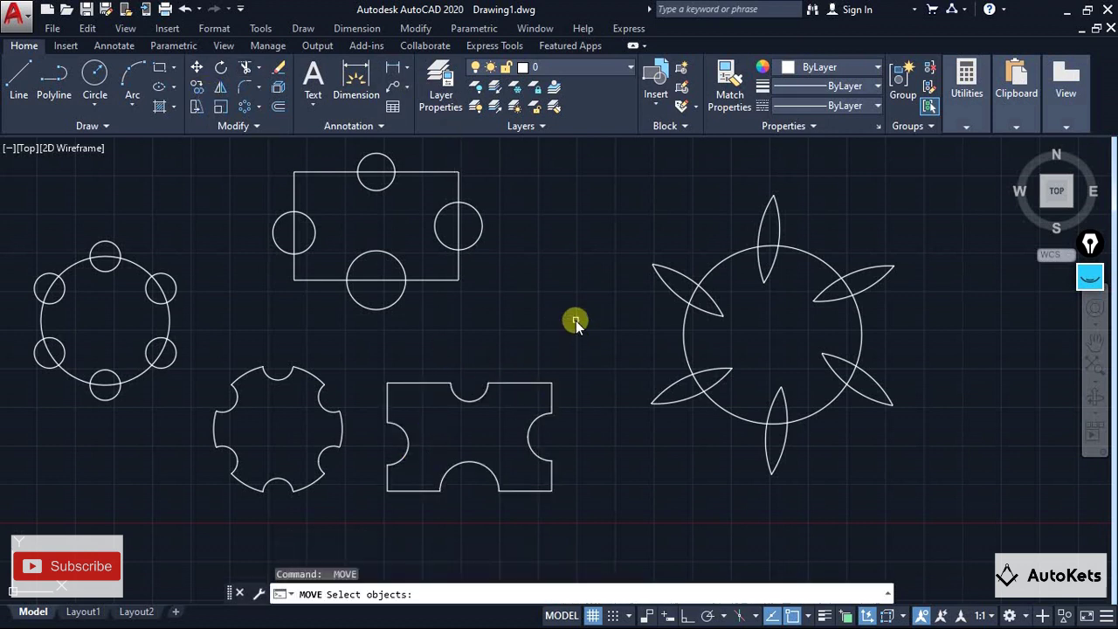
{"action": "key", "text": "Escape"}
Create a boundary polyline from the area inside the circle overlapped by six petal shapes.
{"action": "right_click", "coordinate": [558, 252]}
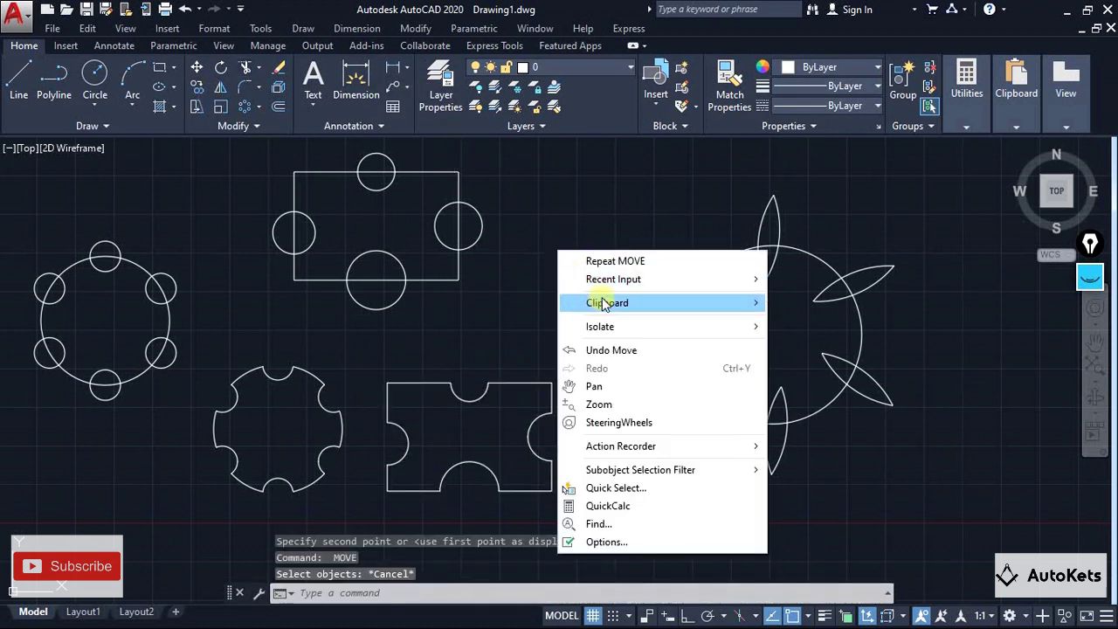
{"action": "mouse_move", "coordinate": [609, 285]}
{"action": "left_click", "coordinate": [796, 296]}
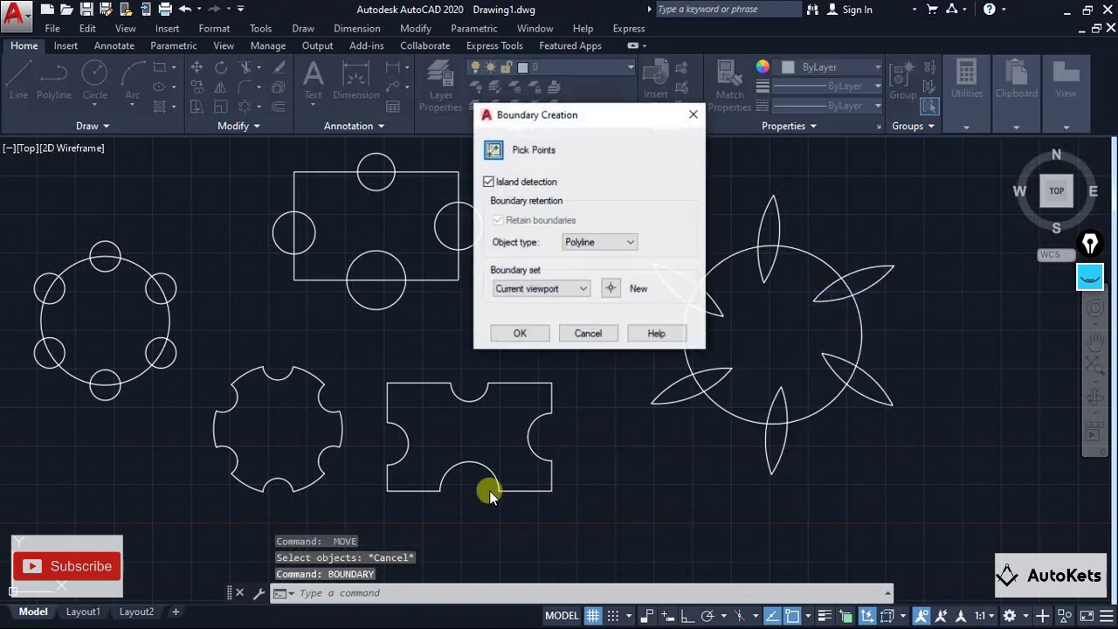
{"action": "left_click", "coordinate": [493, 150]}
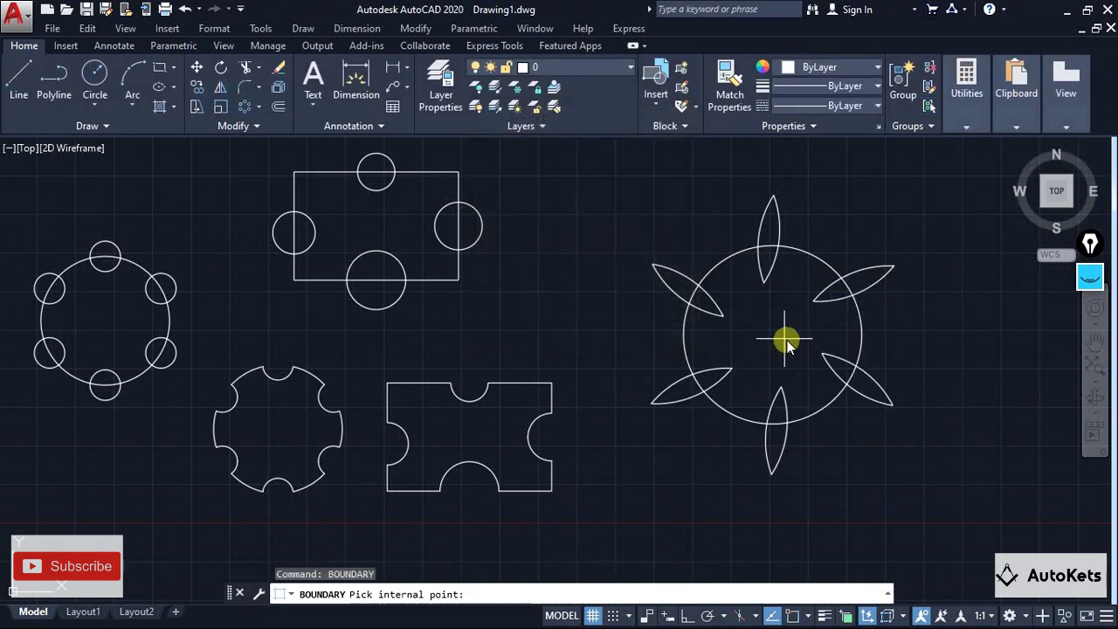
{"action": "left_click", "coordinate": [777, 330]}
{"action": "key", "text": "Return"}
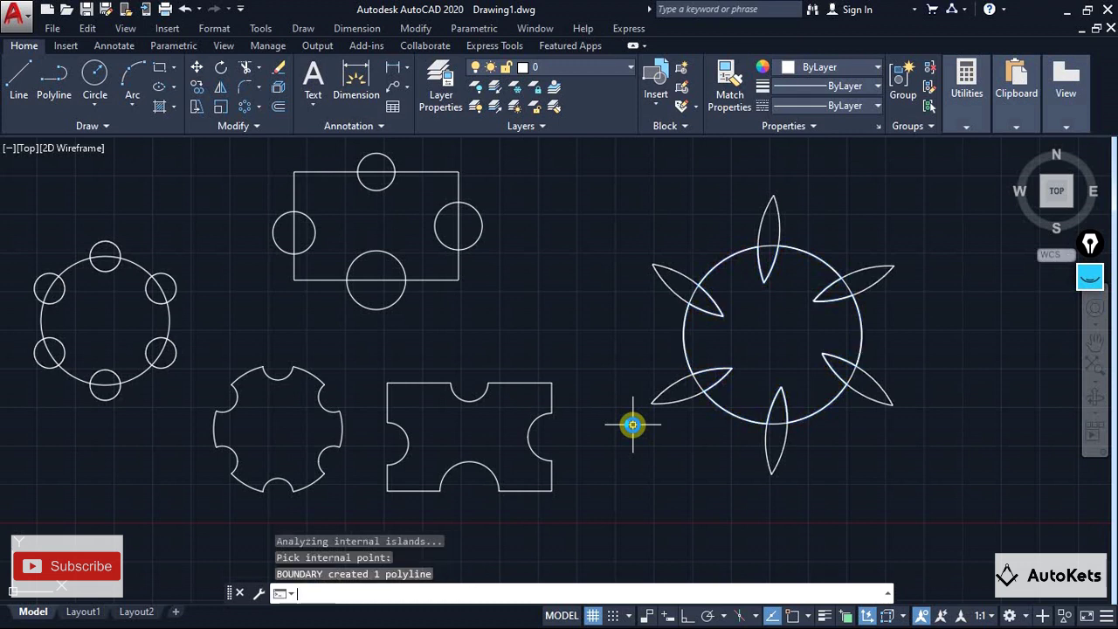
Move the boundary polyline notched by the six petals from its centre to the empty space diagonally below the original shapes.
{"action": "left_click", "coordinate": [686, 328]}
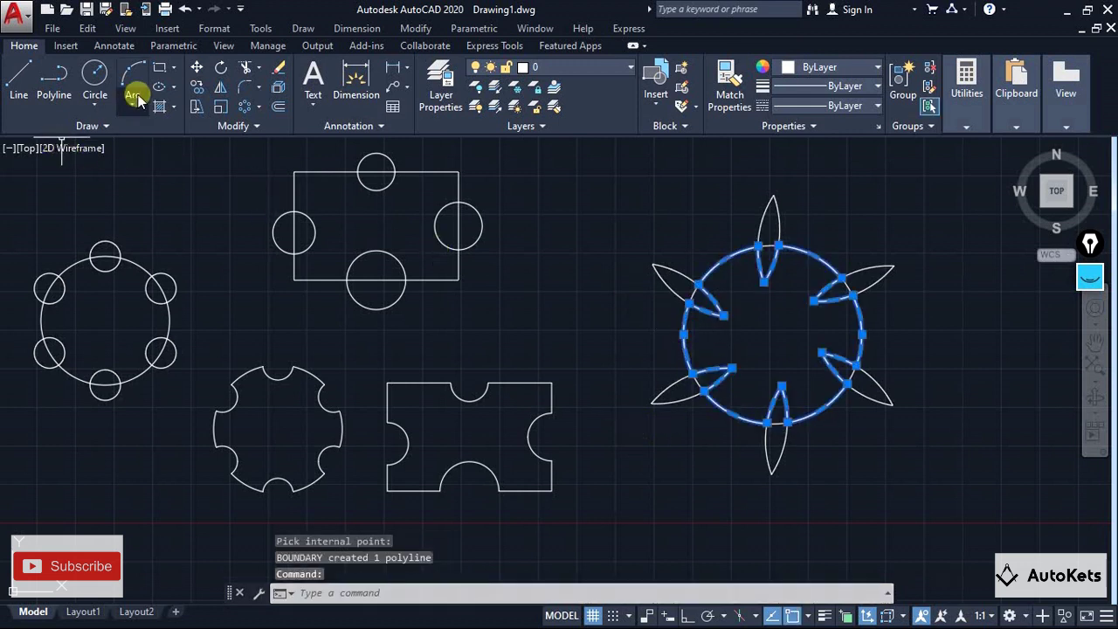
{"action": "left_click", "coordinate": [196, 67]}
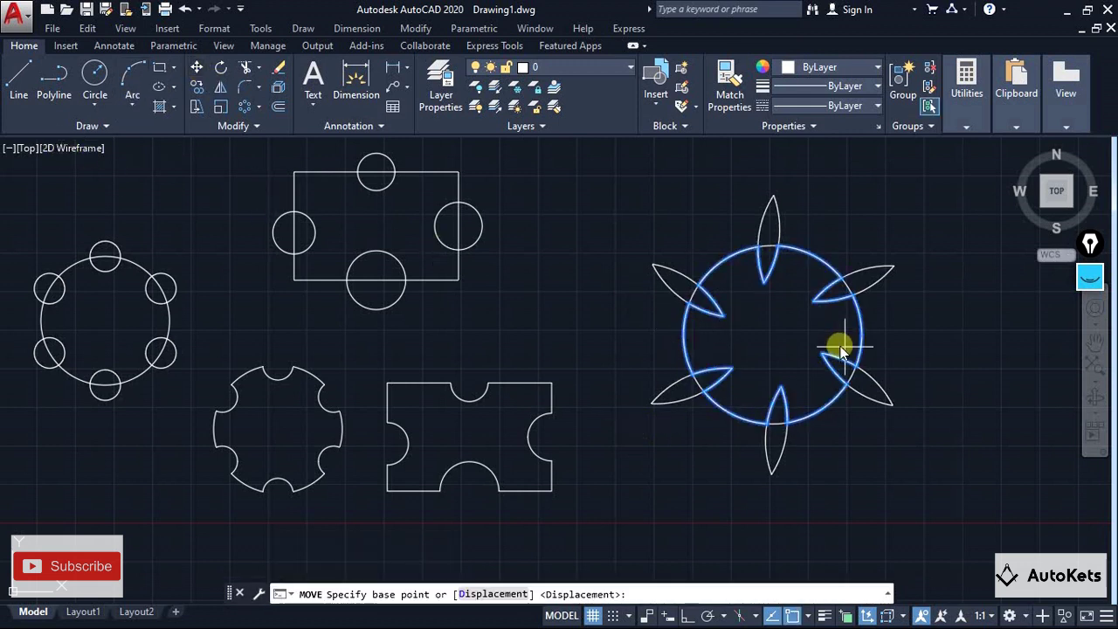
{"action": "left_click", "coordinate": [772, 334]}
{"action": "scroll", "coordinate": [679, 363], "scroll_direction": "down", "scroll_amount": 3}
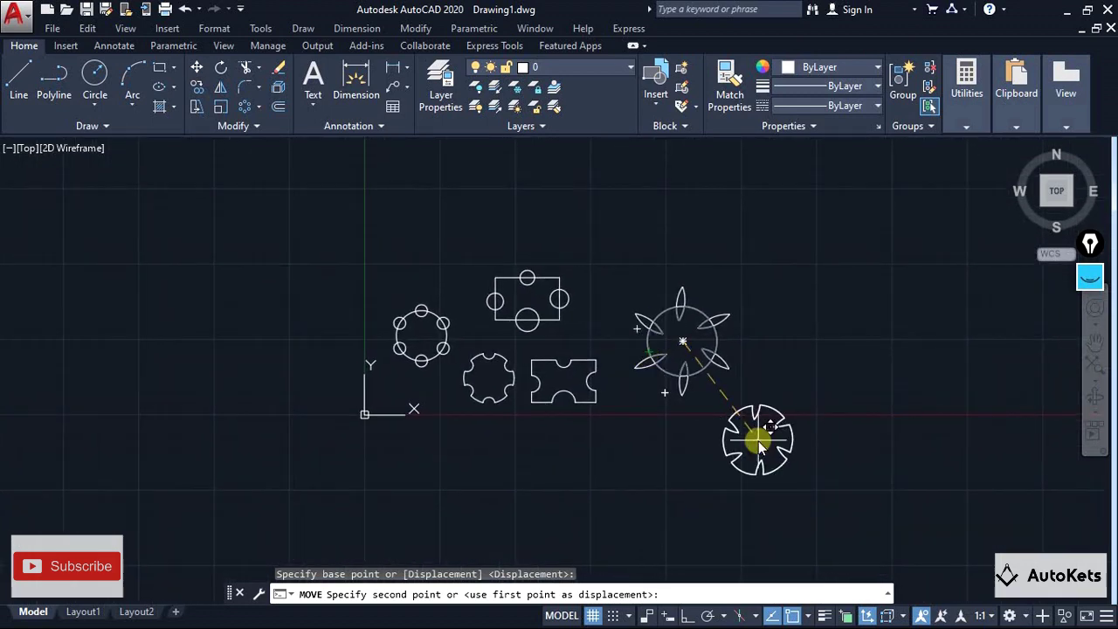
{"action": "left_click", "coordinate": [748, 429]}
{"action": "scroll", "coordinate": [843, 433], "scroll_direction": "up", "scroll_amount": 3}
{"action": "middle_click_drag", "start_coordinate": [839, 439], "coordinate": [870, 468]}
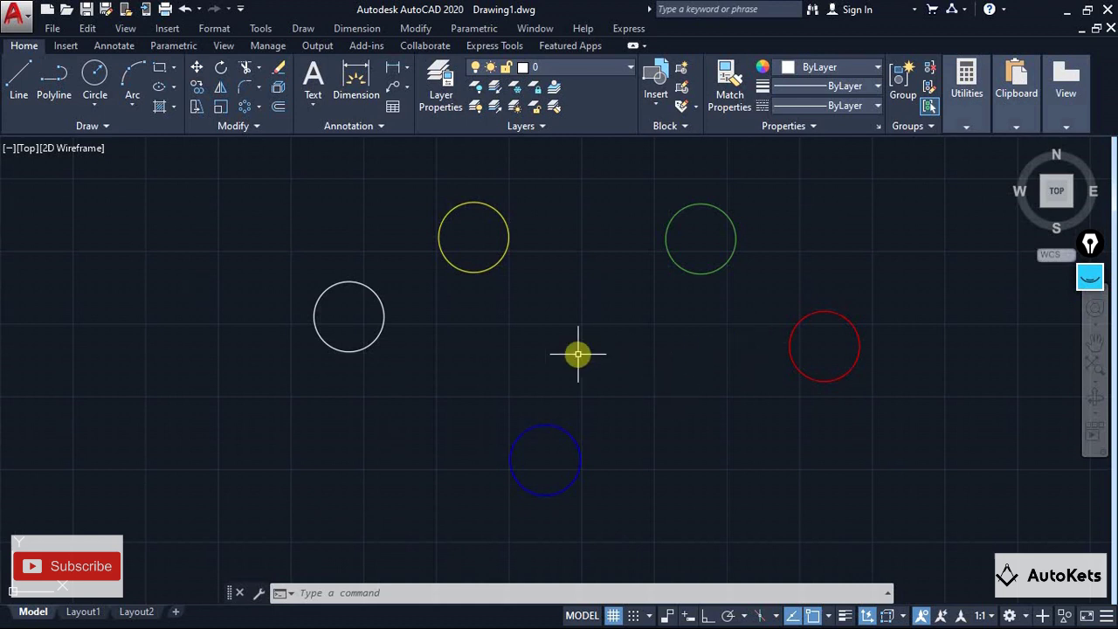
Move the yellow circle by its centre onto the centre of the white circle.
{"action": "scroll", "coordinate": [430, 307], "scroll_direction": "up", "scroll_amount": 2}
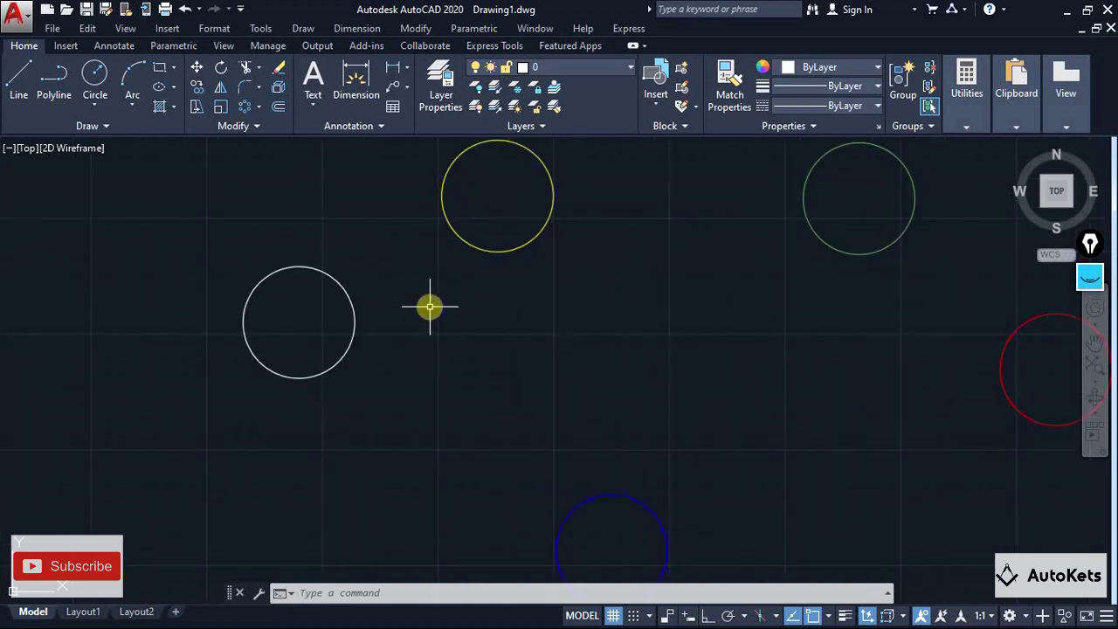
{"action": "scroll", "coordinate": [430, 306], "scroll_direction": "down", "scroll_amount": 2}
{"action": "middle_click_drag", "start_coordinate": [430, 307], "coordinate": [449, 284]}
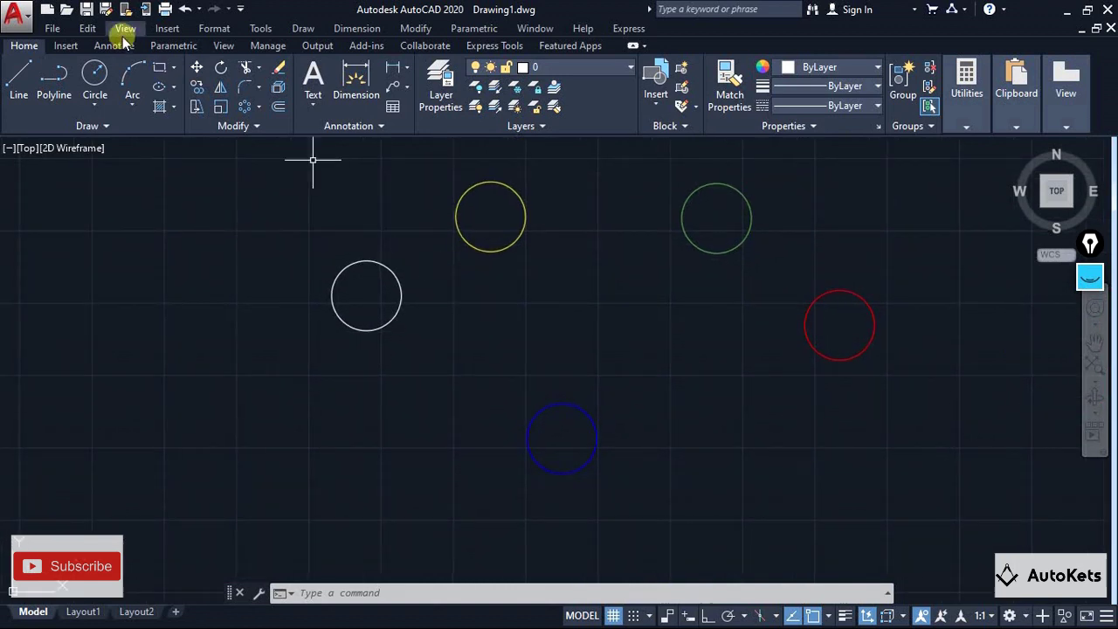
{"action": "left_click", "coordinate": [198, 68]}
{"action": "left_click", "coordinate": [482, 251]}
{"action": "key", "text": "Return"}
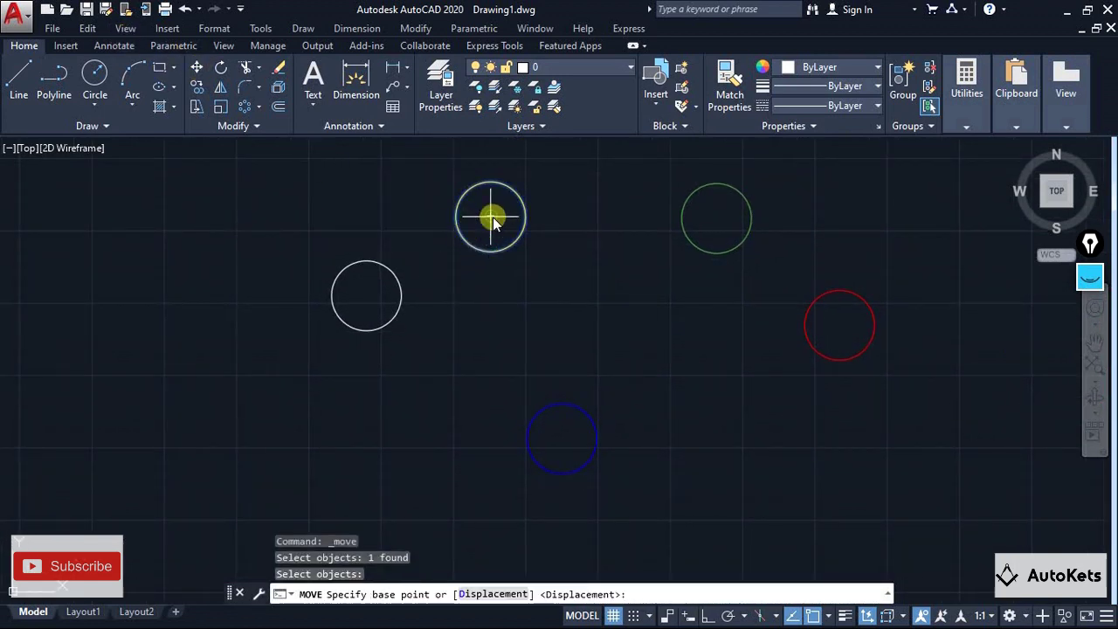
{"action": "left_click", "coordinate": [493, 218]}
{"action": "left_click", "coordinate": [393, 314]}
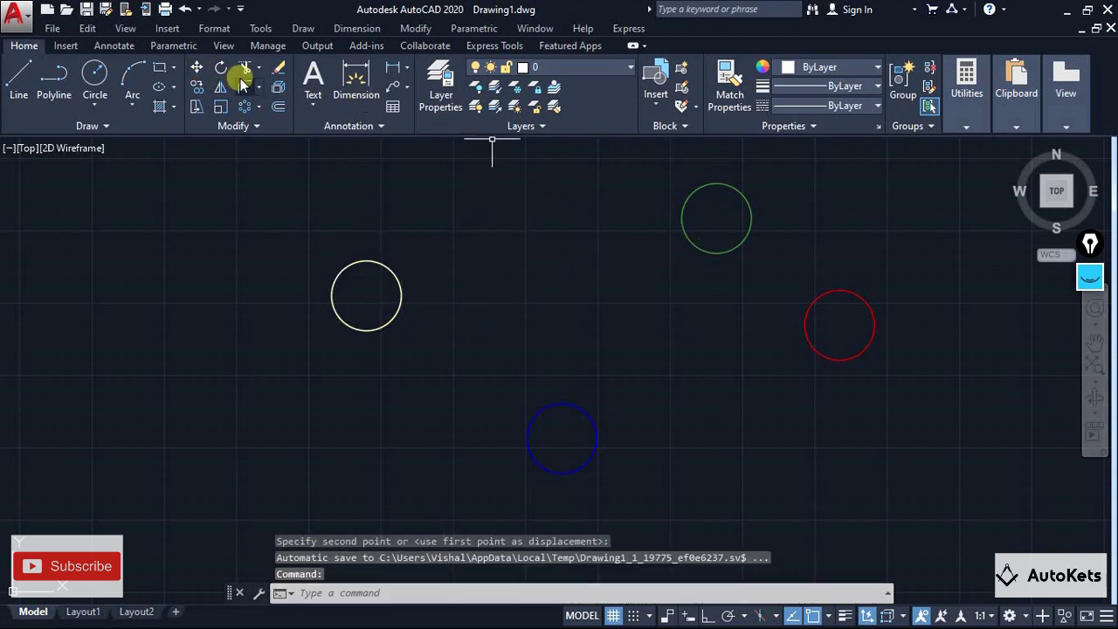
Move the green circle from its centre onto the shared centre of the white and yellow circles.
{"action": "left_click", "coordinate": [197, 68]}
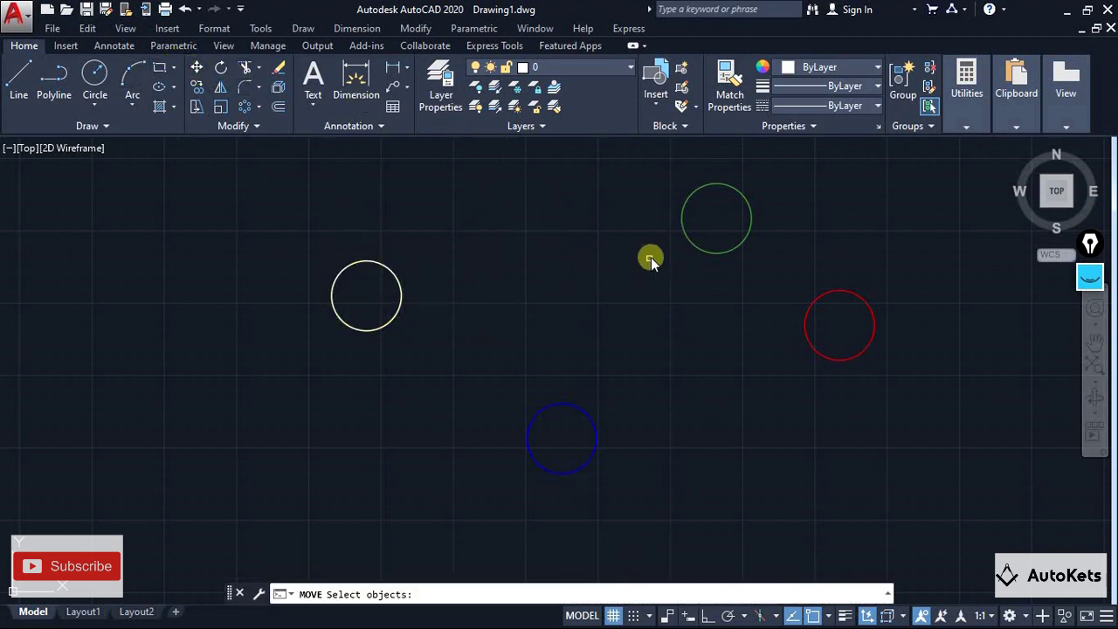
{"action": "left_click", "coordinate": [701, 231]}
{"action": "key", "text": "Return"}
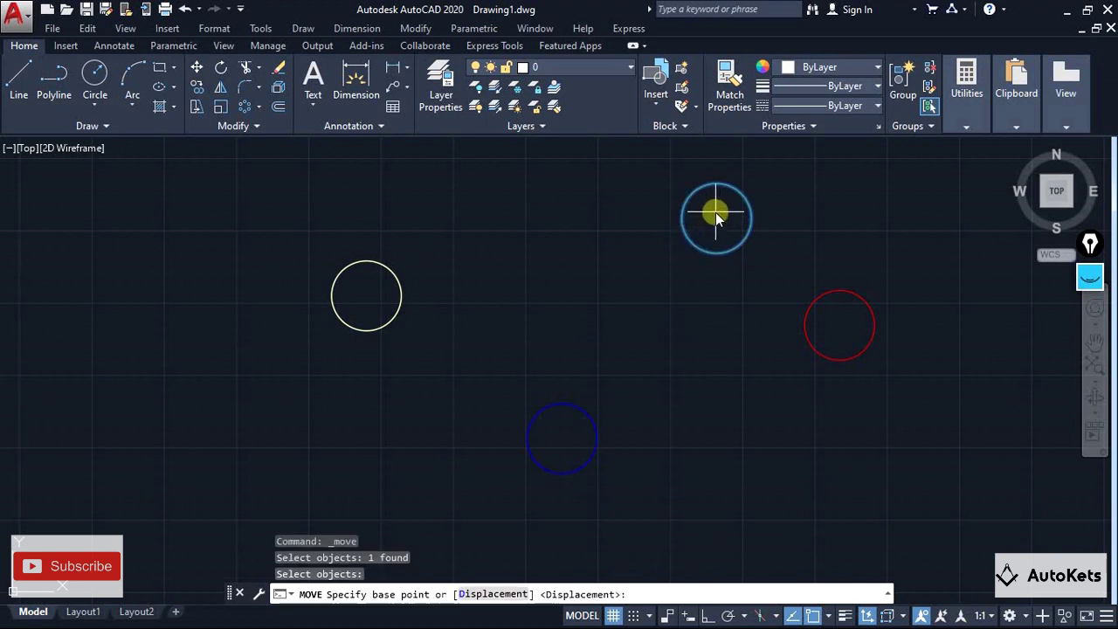
{"action": "left_click", "coordinate": [686, 219]}
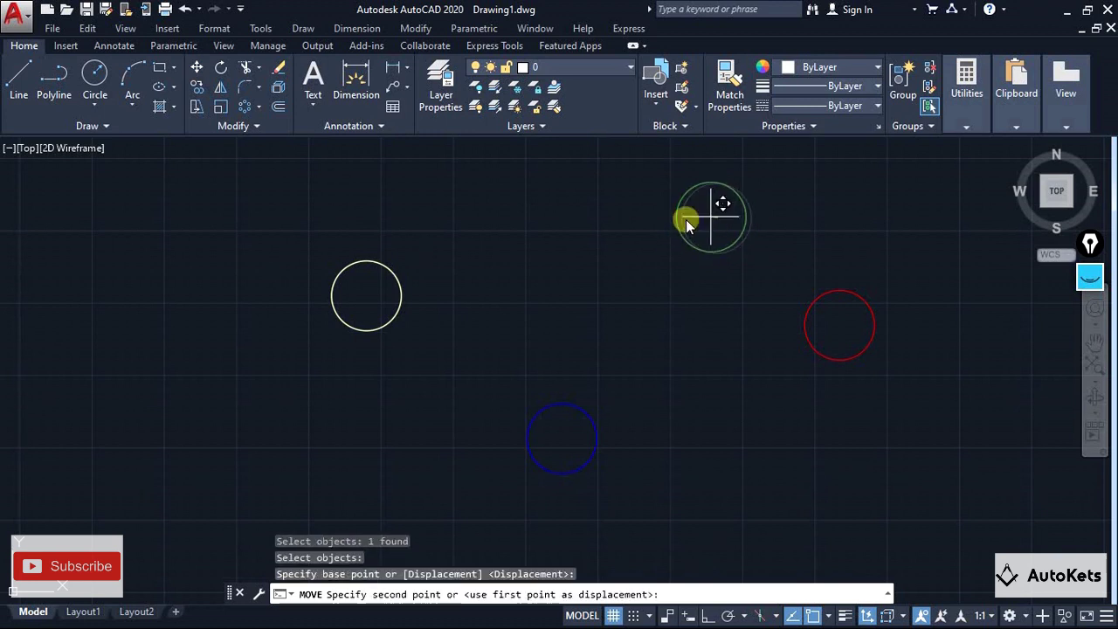
{"action": "left_click", "coordinate": [366, 295]}
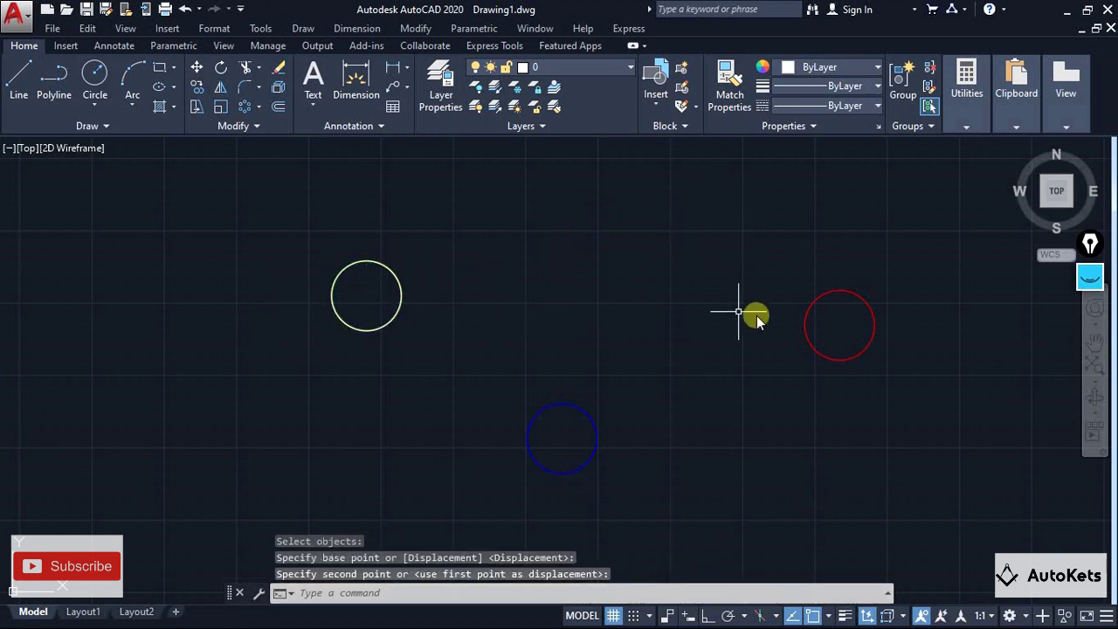
Move the red circle by its centre onto the centre of the stacked circles.
{"action": "left_click", "coordinate": [196, 69]}
{"action": "left_click", "coordinate": [844, 363]}
{"action": "left_click", "coordinate": [822, 345]}
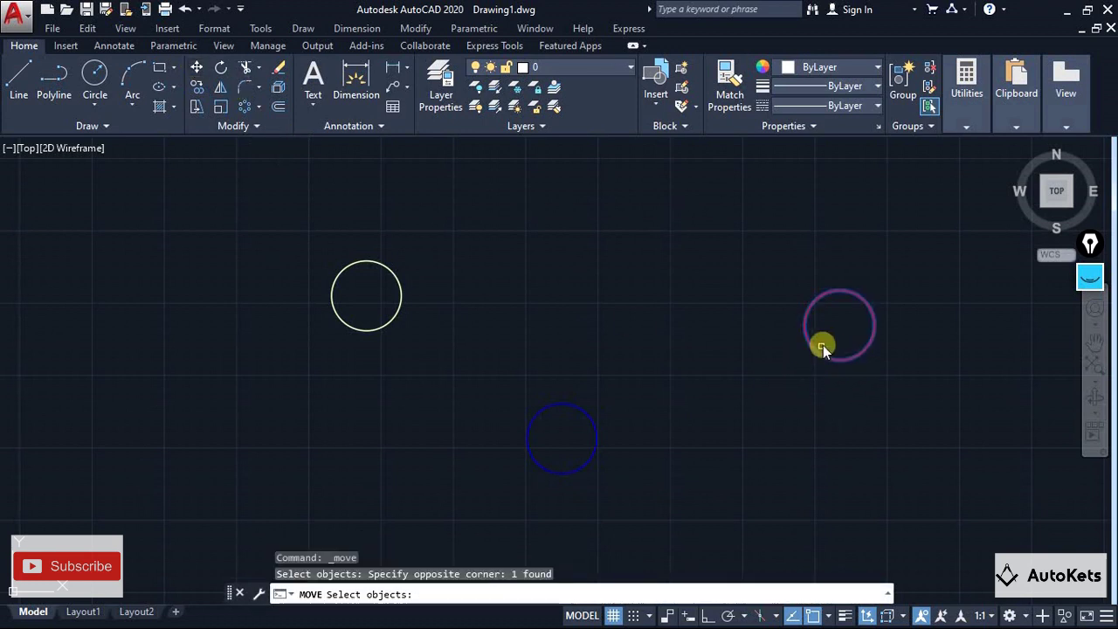
{"action": "key", "text": "Return"}
{"action": "left_click", "coordinate": [840, 327]}
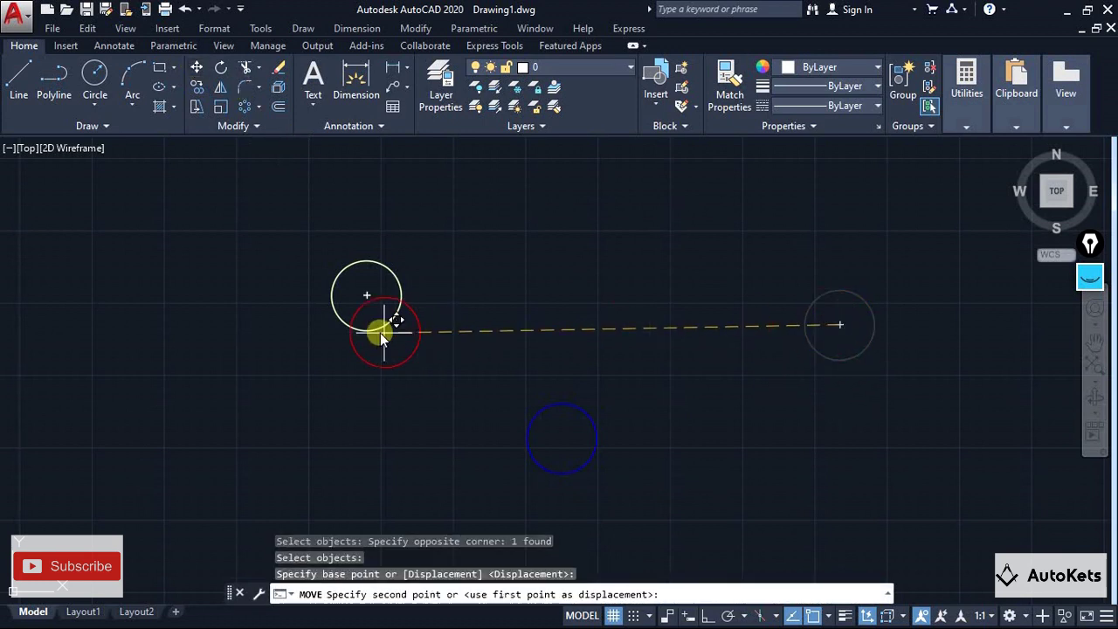
{"action": "left_click", "coordinate": [366, 296]}
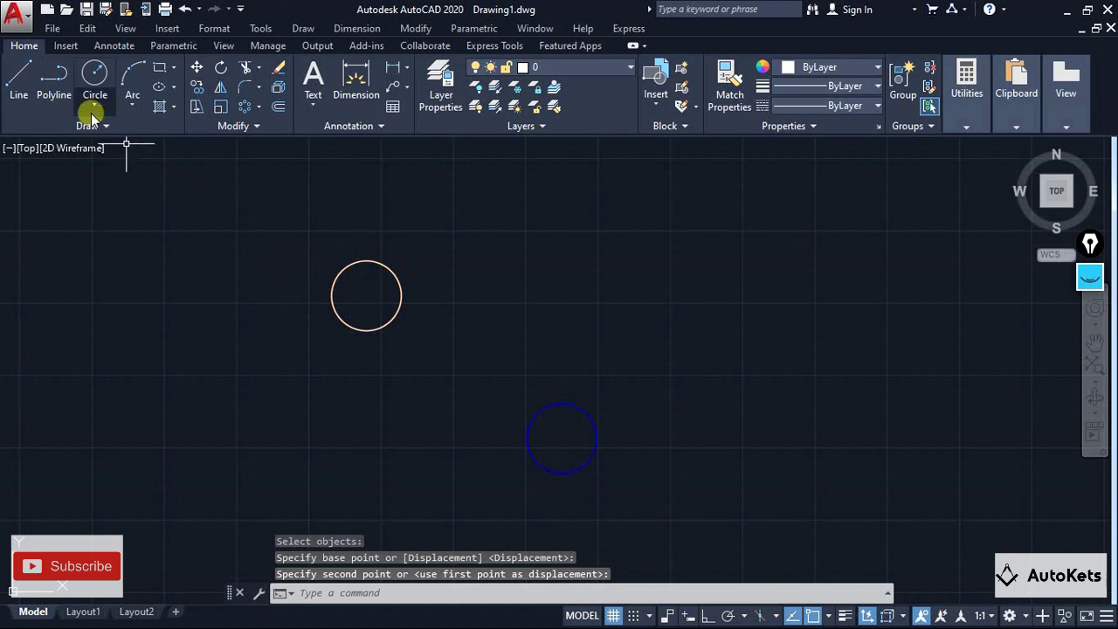
Move the blue circle from its centre onto the stacked circles so that all five circles coincide.
{"action": "left_click", "coordinate": [197, 68]}
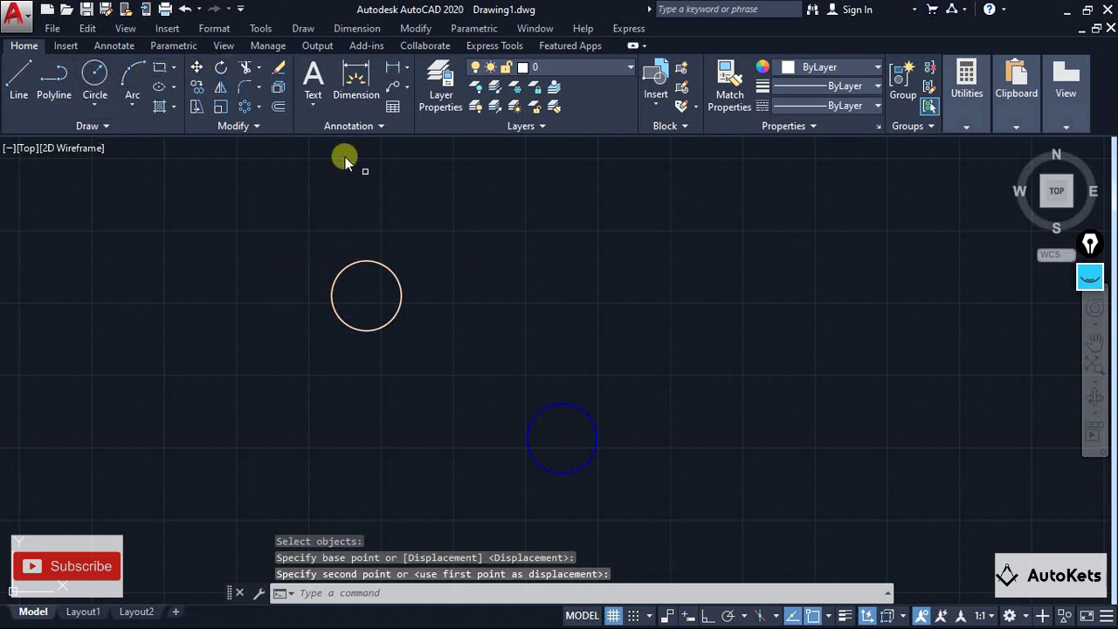
{"action": "left_click", "coordinate": [591, 421]}
{"action": "key", "text": "Return"}
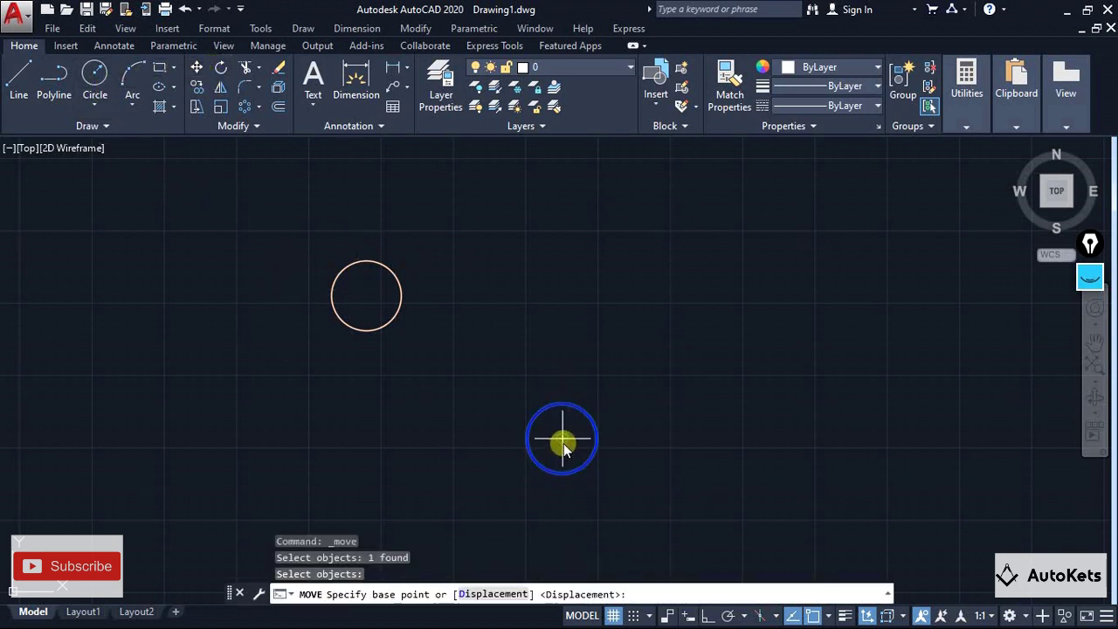
{"action": "left_click", "coordinate": [560, 440]}
{"action": "left_click", "coordinate": [365, 297]}
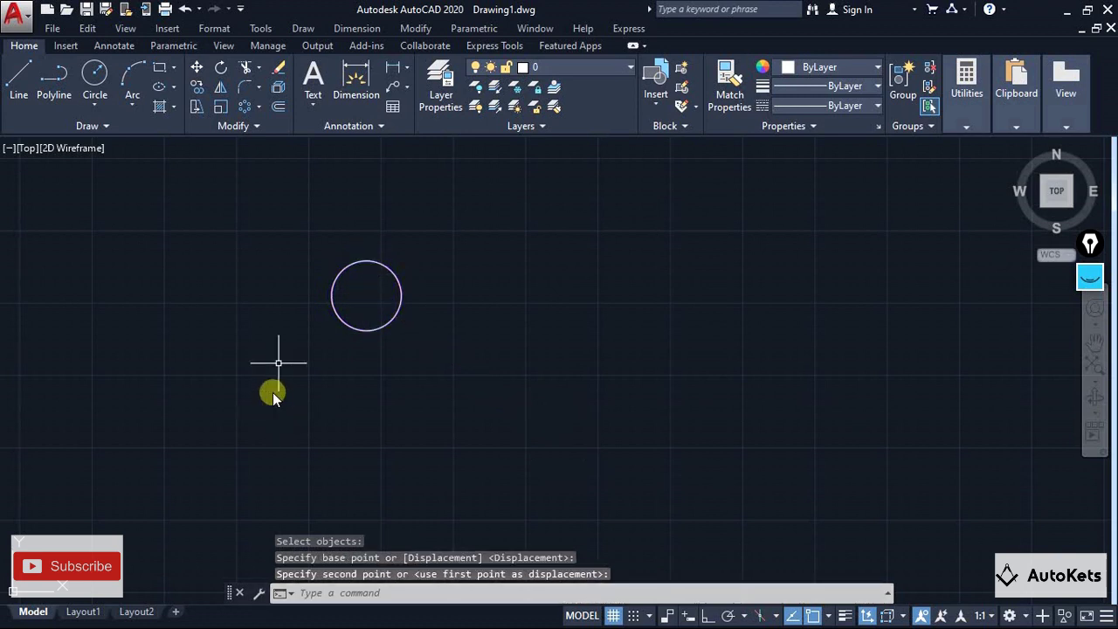
Try moving a directly picked circle from the stack's centre to the empty space beside it, and undo the move.
{"action": "scroll", "coordinate": [303, 273], "scroll_direction": "up", "scroll_amount": 10}
{"action": "scroll", "coordinate": [440, 271], "scroll_direction": "down", "scroll_amount": 6}
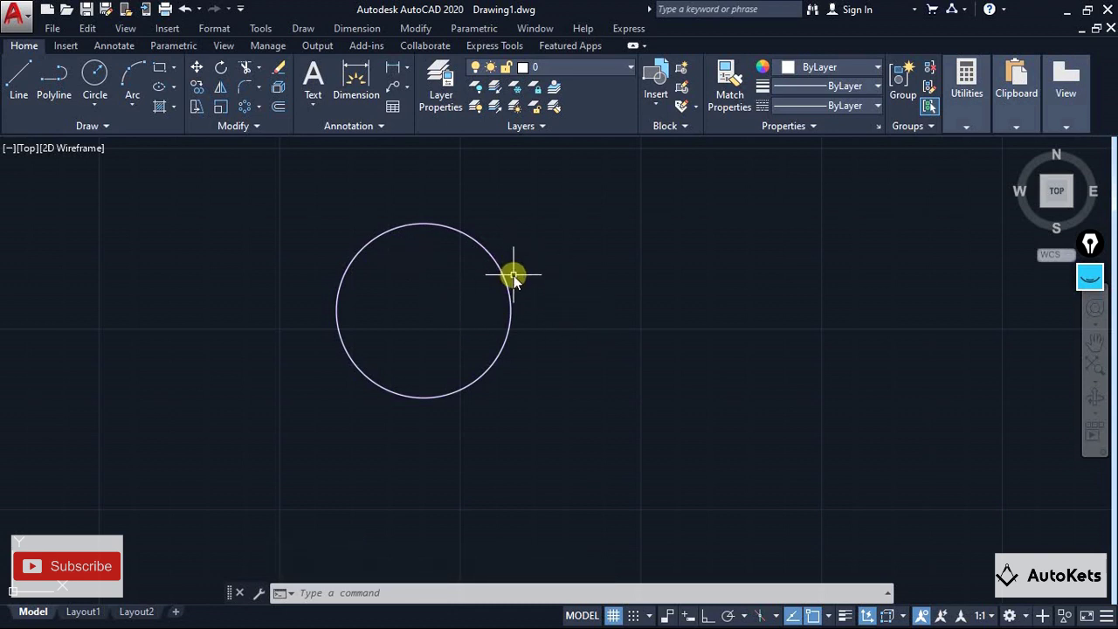
{"action": "scroll", "coordinate": [512, 276], "scroll_direction": "up", "scroll_amount": 2}
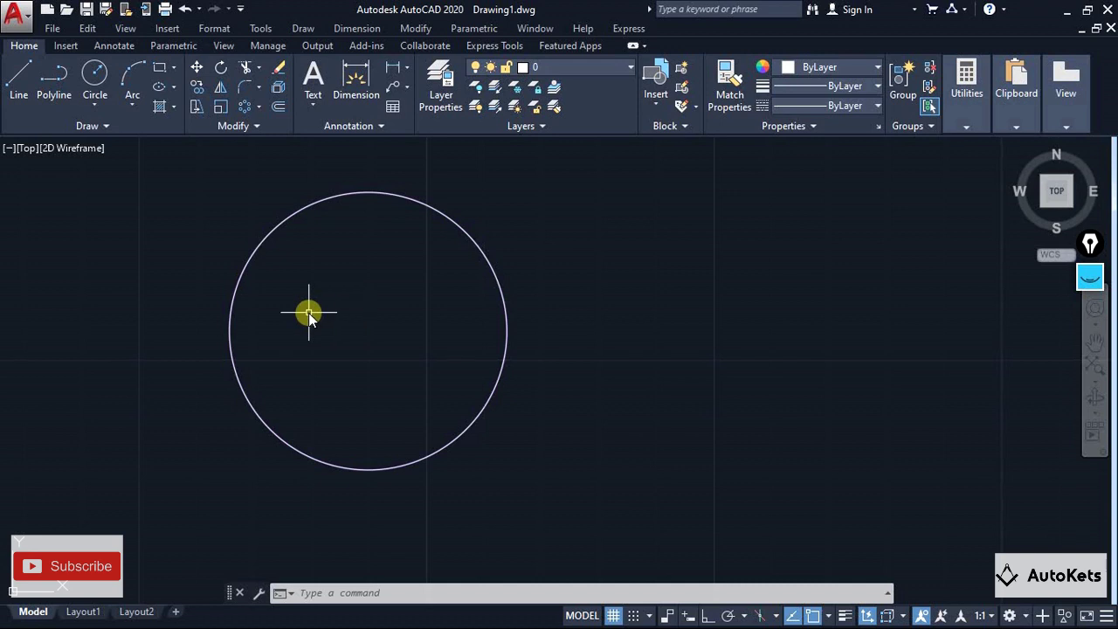
{"action": "scroll", "coordinate": [310, 331], "scroll_direction": "down", "scroll_amount": 2}
{"action": "middle_click_drag", "start_coordinate": [342, 332], "coordinate": [289, 344]}
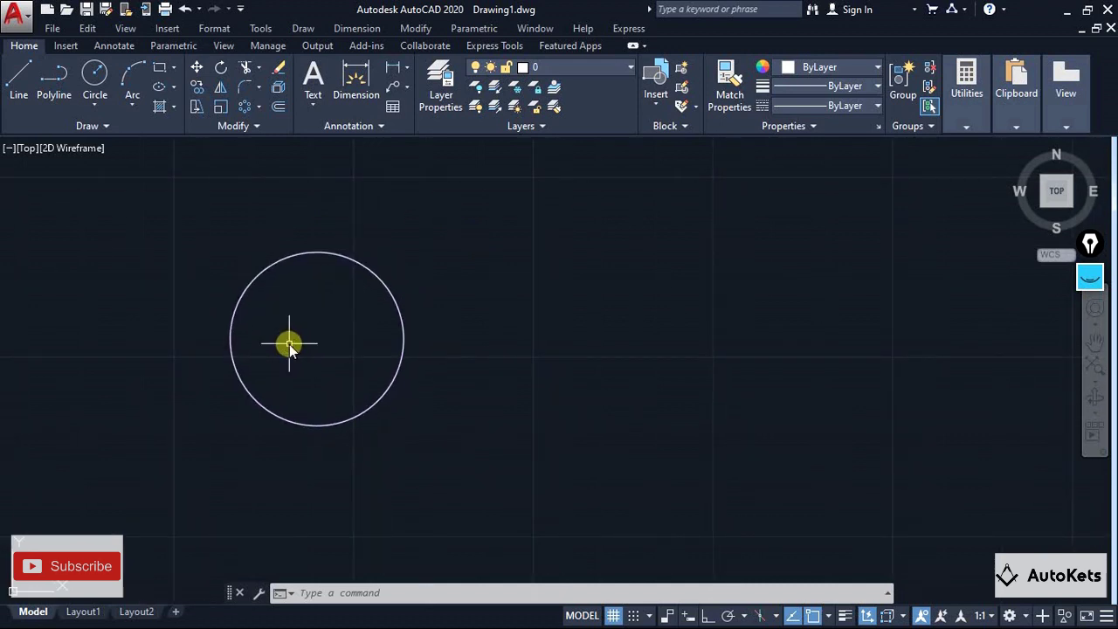
{"action": "left_click", "coordinate": [199, 68]}
{"action": "left_click", "coordinate": [249, 275]}
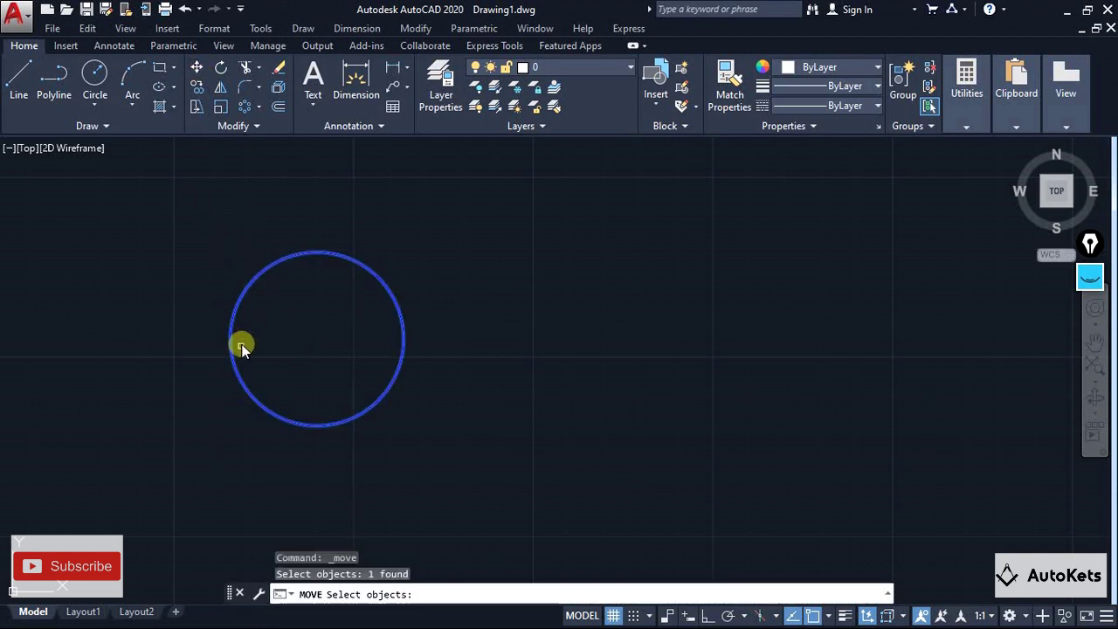
{"action": "key", "text": "Return"}
{"action": "left_click", "coordinate": [322, 340]}
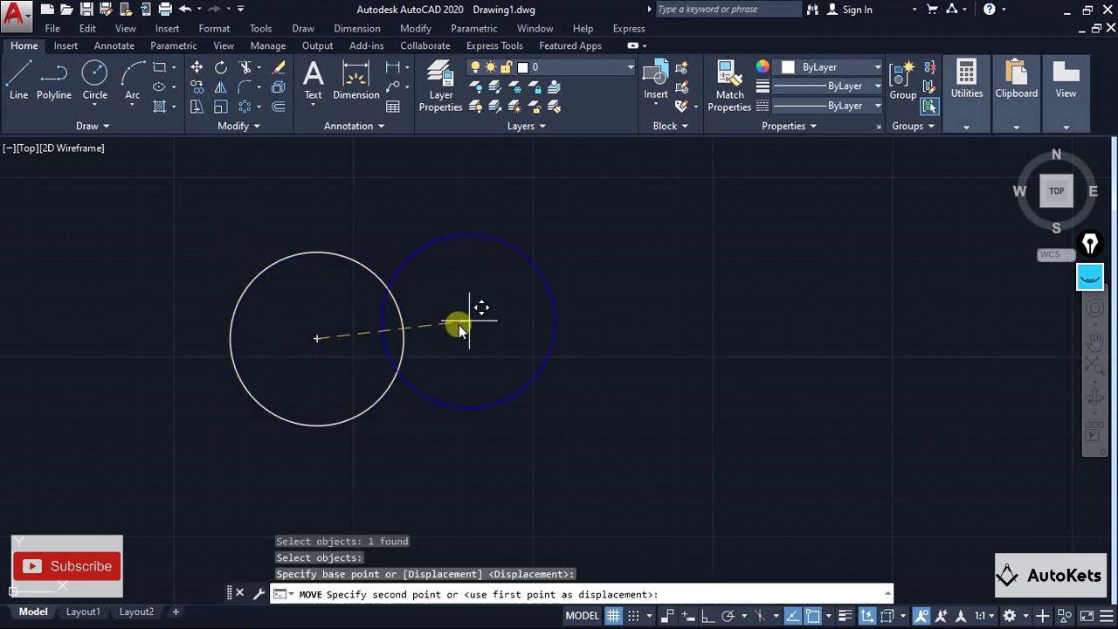
{"action": "left_click", "coordinate": [556, 294]}
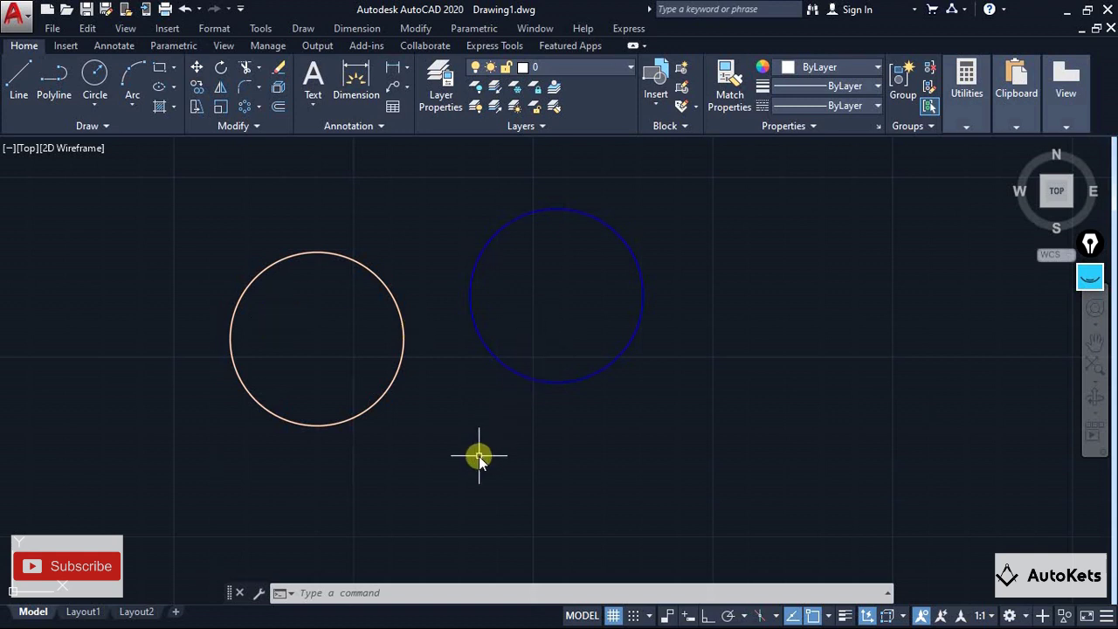
{"action": "key", "text": "ctrl+z"}
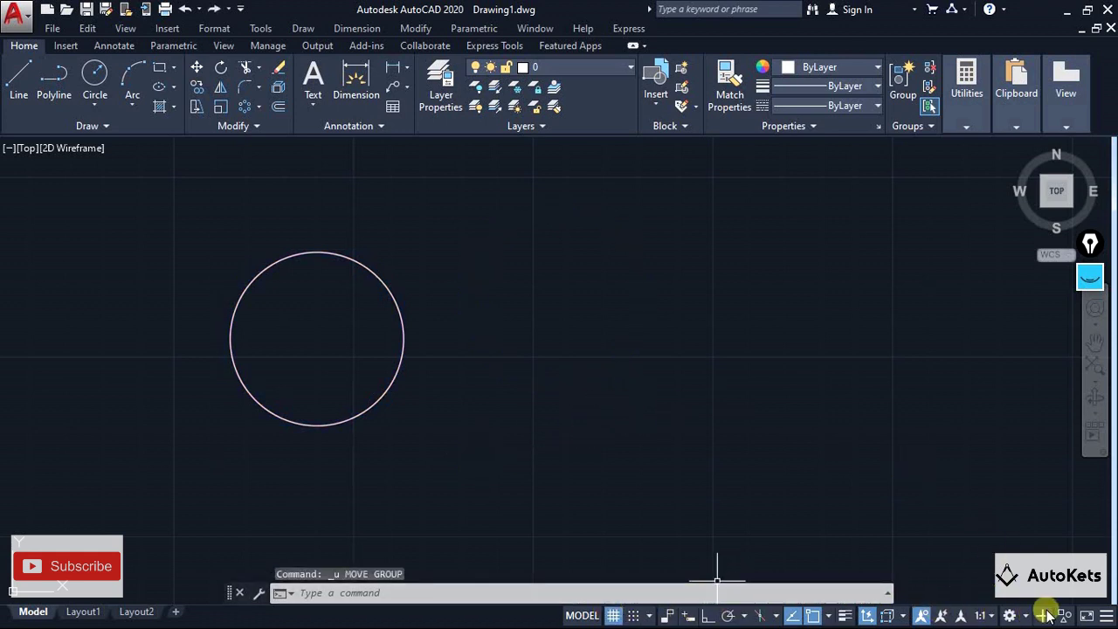
Add Selection Cycling to the status bar customization and turn it on.
{"action": "left_click", "coordinate": [1106, 615]}
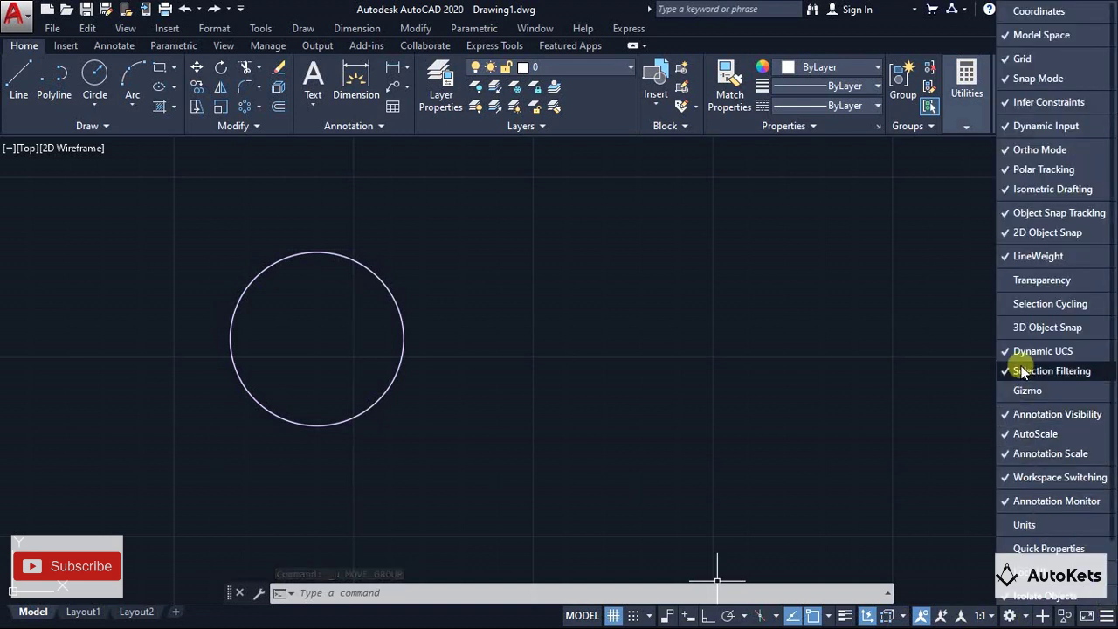
{"action": "left_click", "coordinate": [1031, 302]}
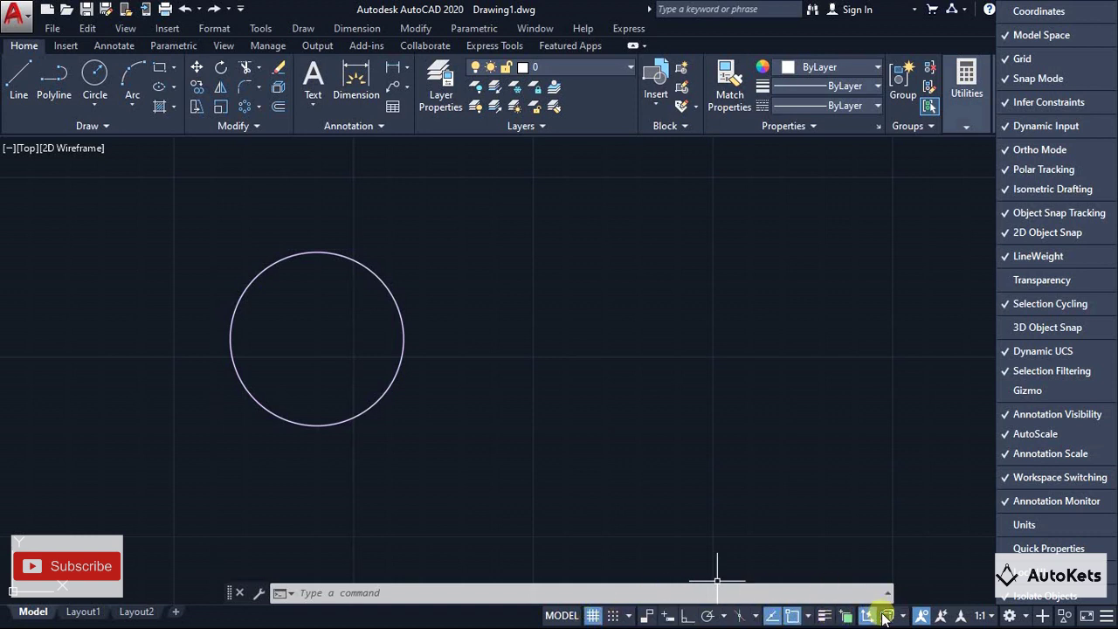
{"action": "left_click", "coordinate": [848, 549]}
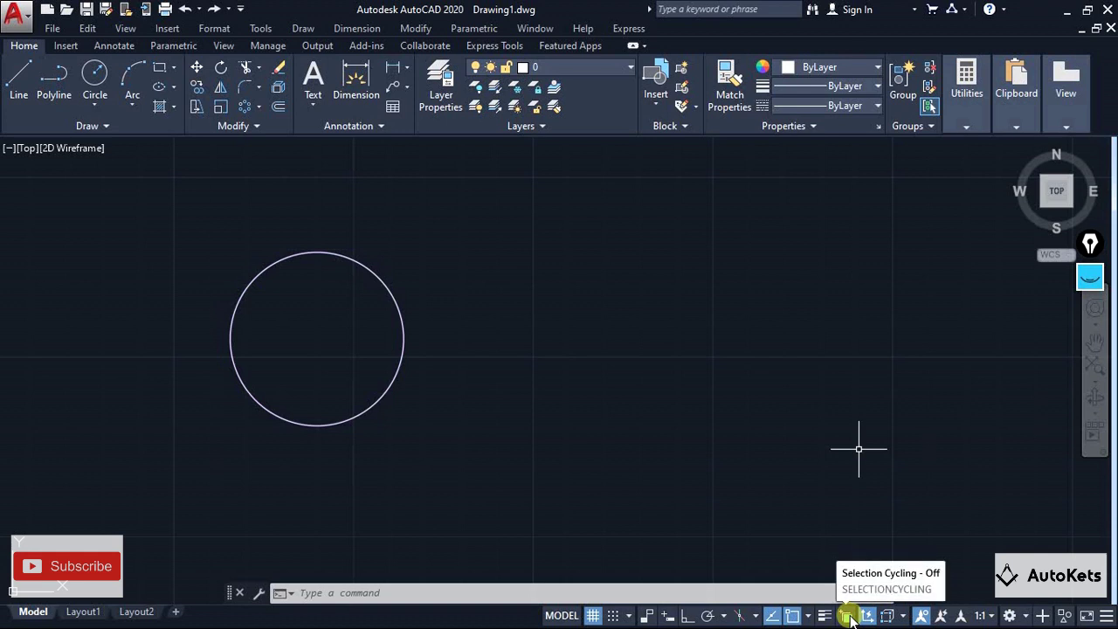
{"action": "left_click", "coordinate": [849, 616]}
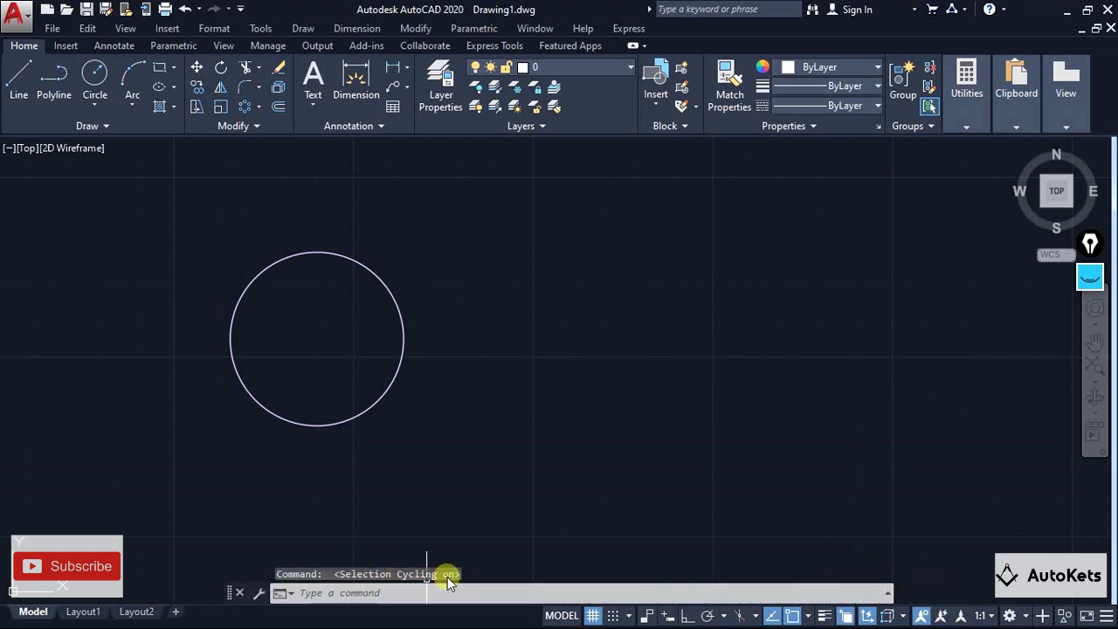
Use selection cycling to pick the yellow circle from the stack and move it by its left edge to the empty space beside the stack.
{"action": "left_click", "coordinate": [196, 68]}
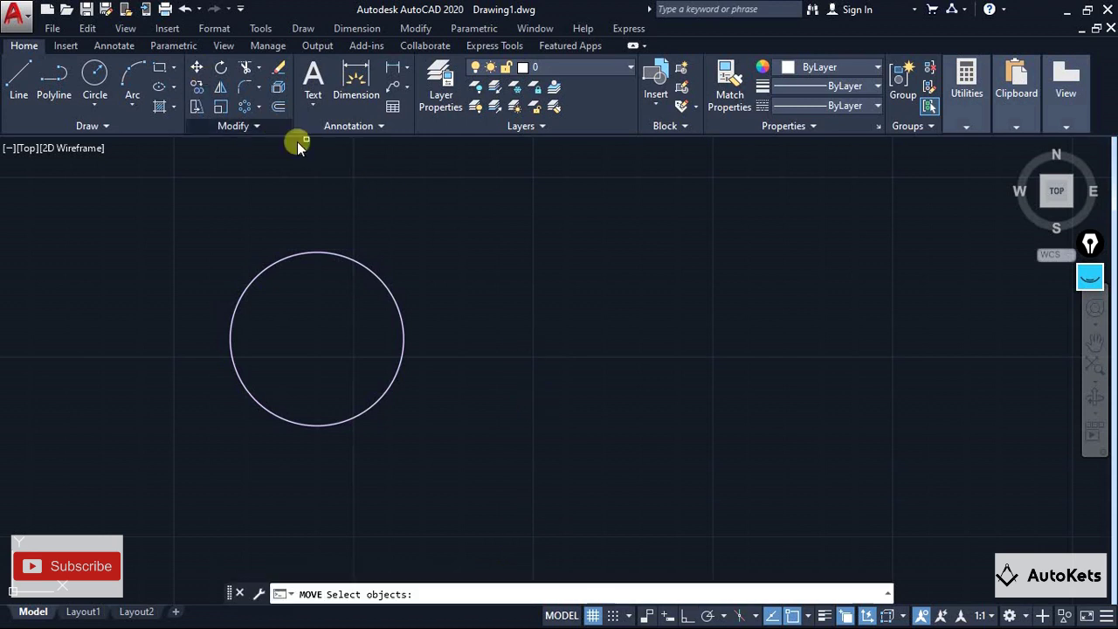
{"action": "left_click", "coordinate": [371, 266]}
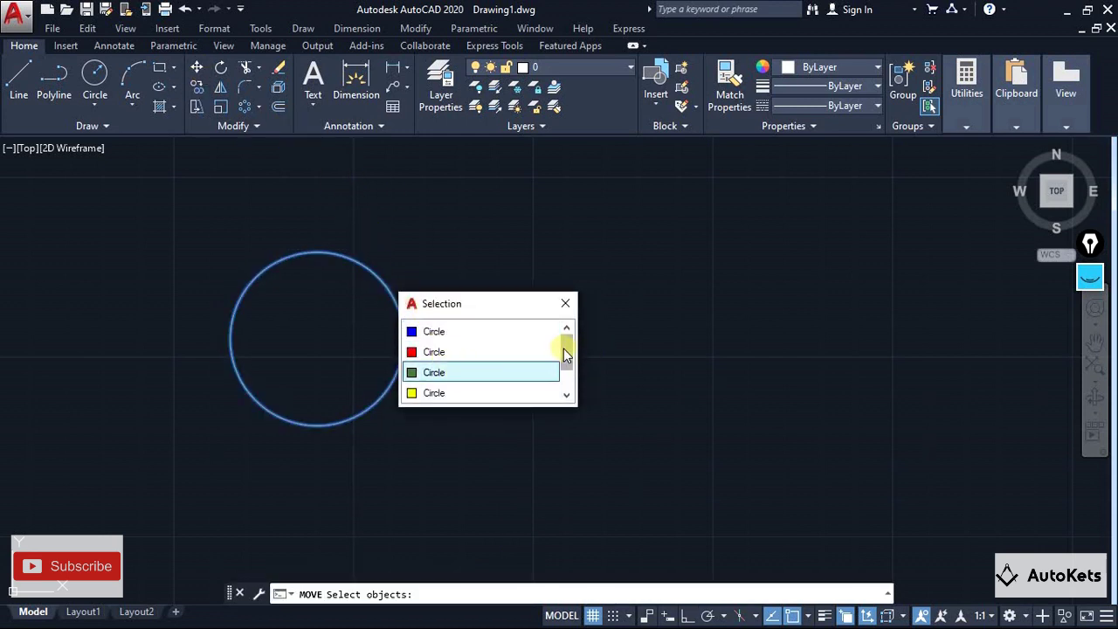
{"action": "mouse_move", "coordinate": [563, 348]}
{"action": "left_mouse_down"}
{"action": "mouse_move", "coordinate": [563, 378]}
{"action": "mouse_move", "coordinate": [564, 342]}
{"action": "left_mouse_up"}
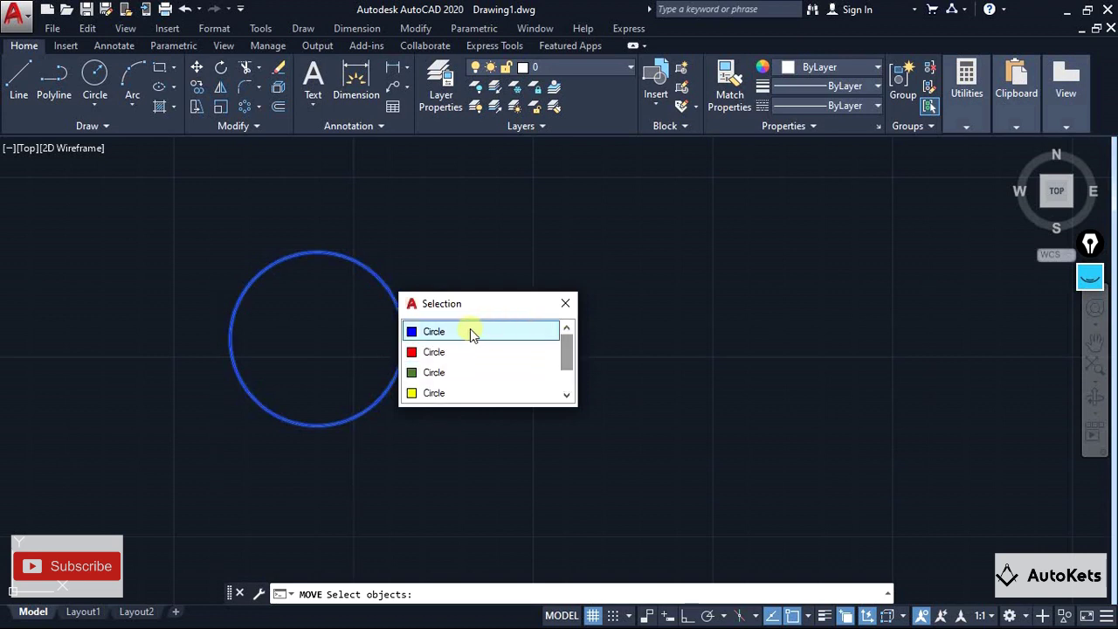
{"action": "left_click", "coordinate": [441, 394]}
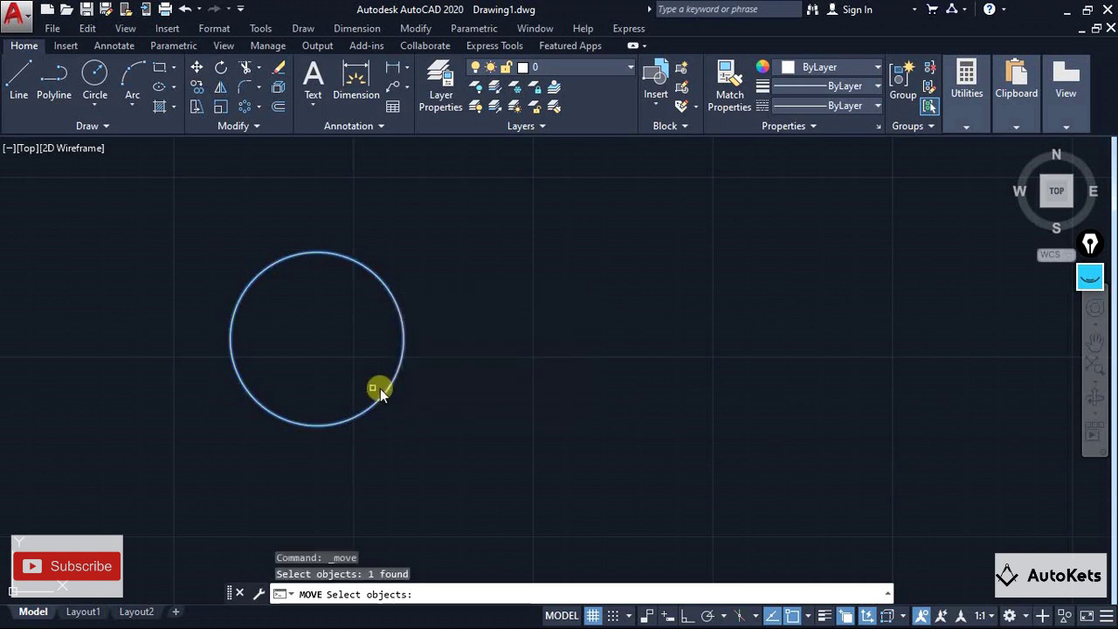
{"action": "key", "text": "Return"}
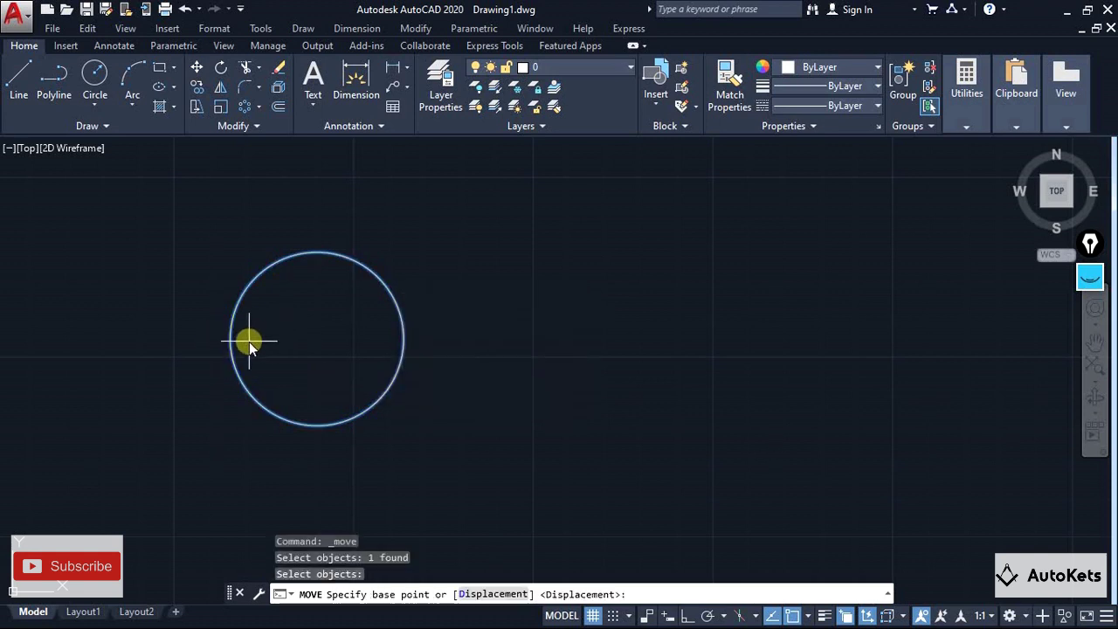
{"action": "left_click", "coordinate": [230, 350]}
{"action": "left_click", "coordinate": [482, 352]}
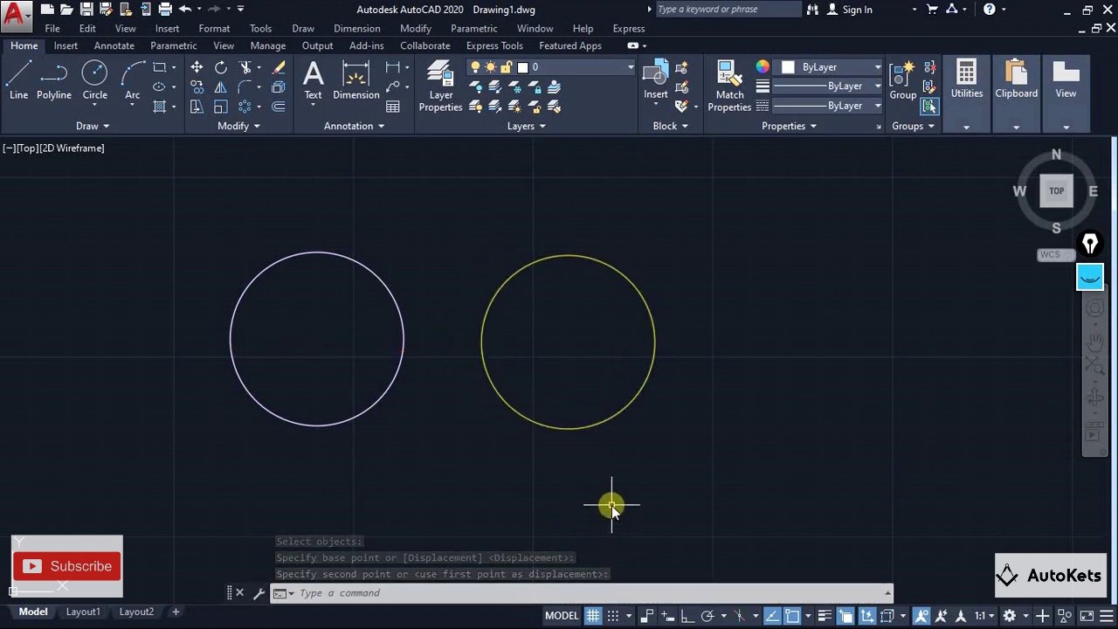
Undo the yellow circle's move and, with Selection Cycling off, try picking a circle directly from the stack for a move.
{"action": "key", "text": "ctrl+z"}
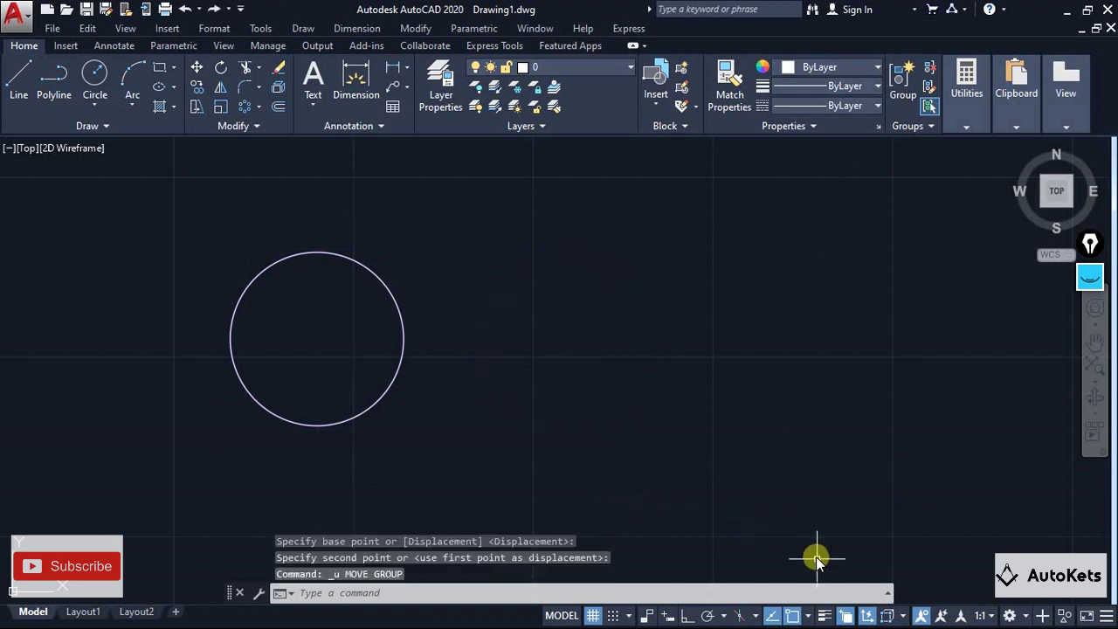
{"action": "left_click", "coordinate": [848, 615]}
{"action": "left_click", "coordinate": [195, 68]}
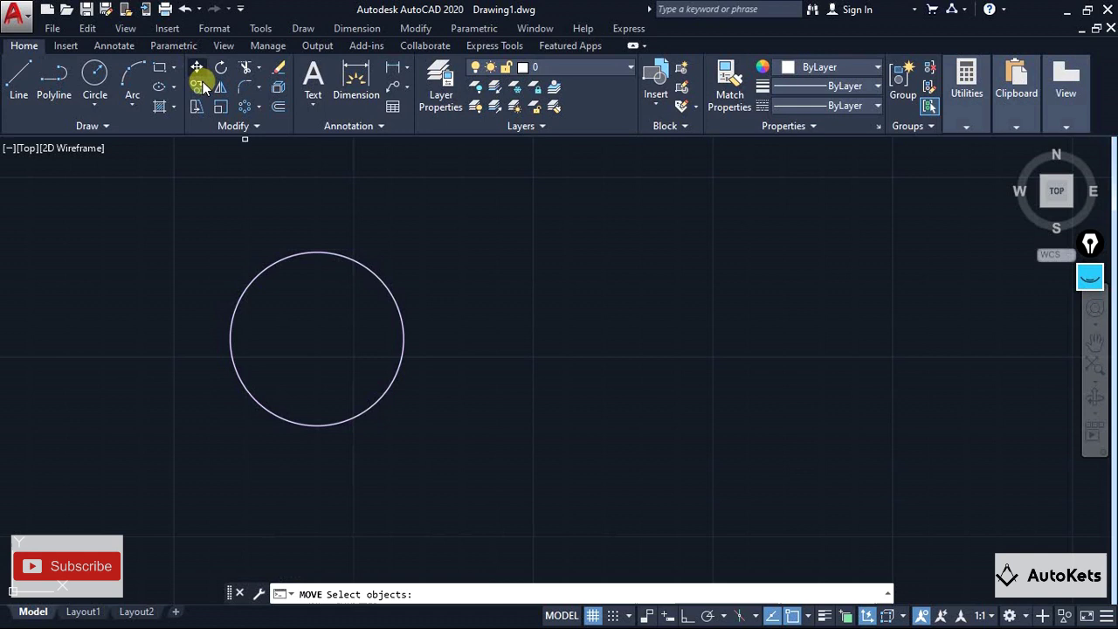
{"action": "left_click", "coordinate": [265, 271]}
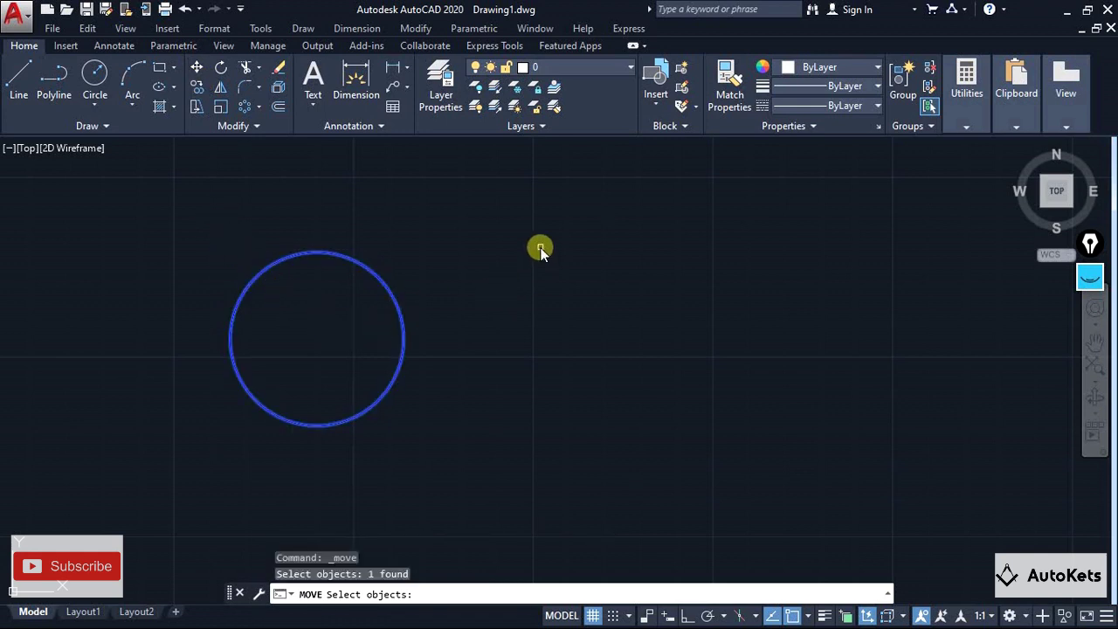
{"action": "key", "text": "Escape"}
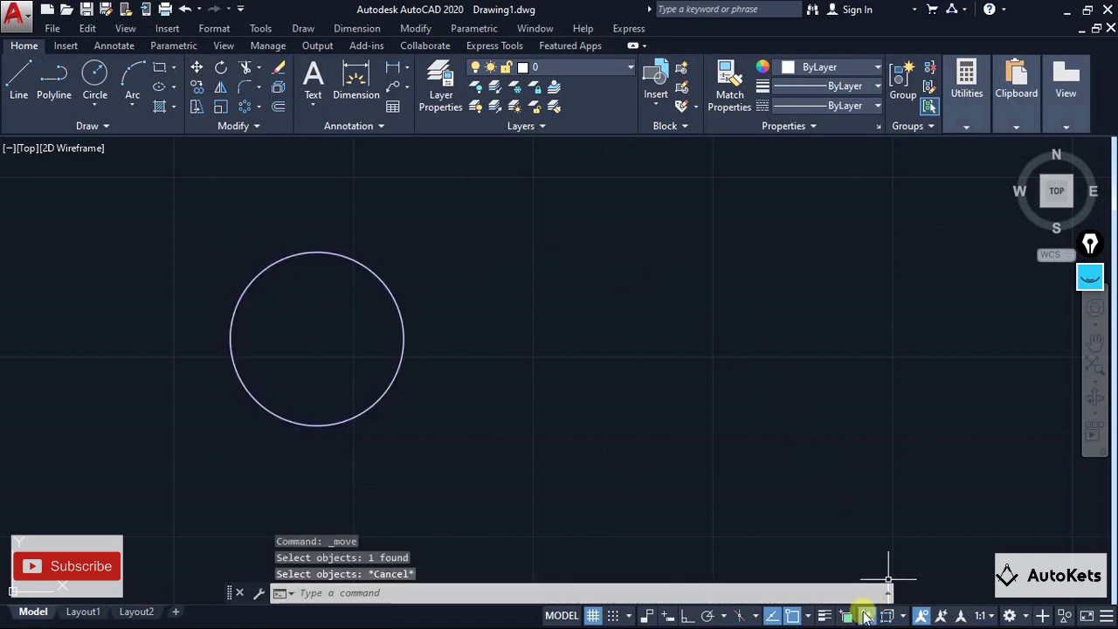
Turn Selection Cycling on, pick the white circle from the stack and move it by its centre to the empty space beside the stack.
{"action": "left_click", "coordinate": [847, 615]}
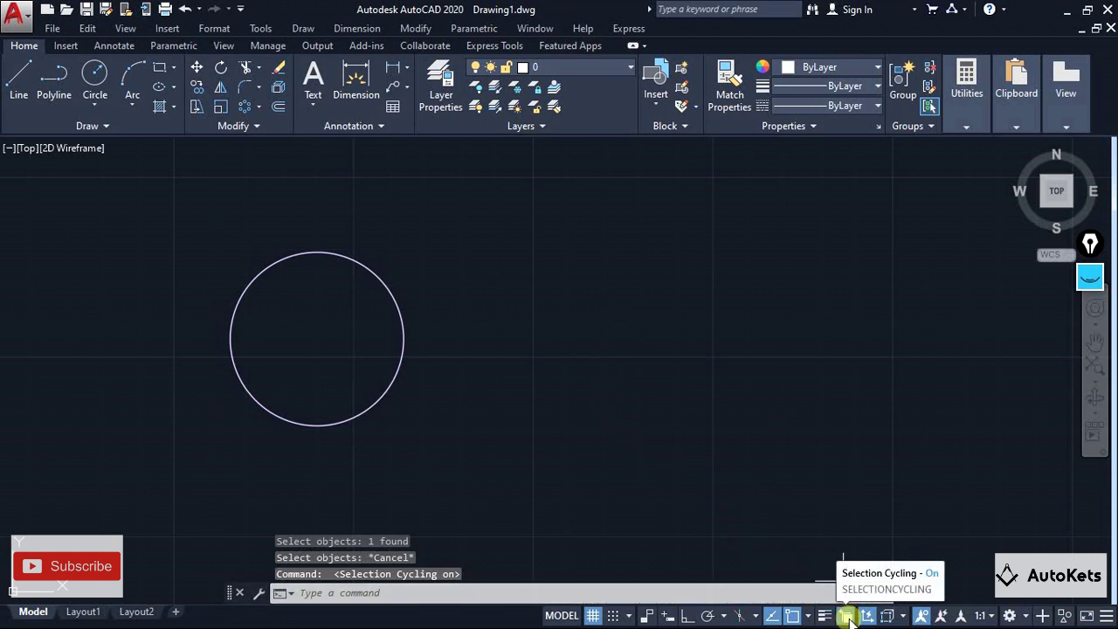
{"action": "left_click", "coordinate": [197, 69]}
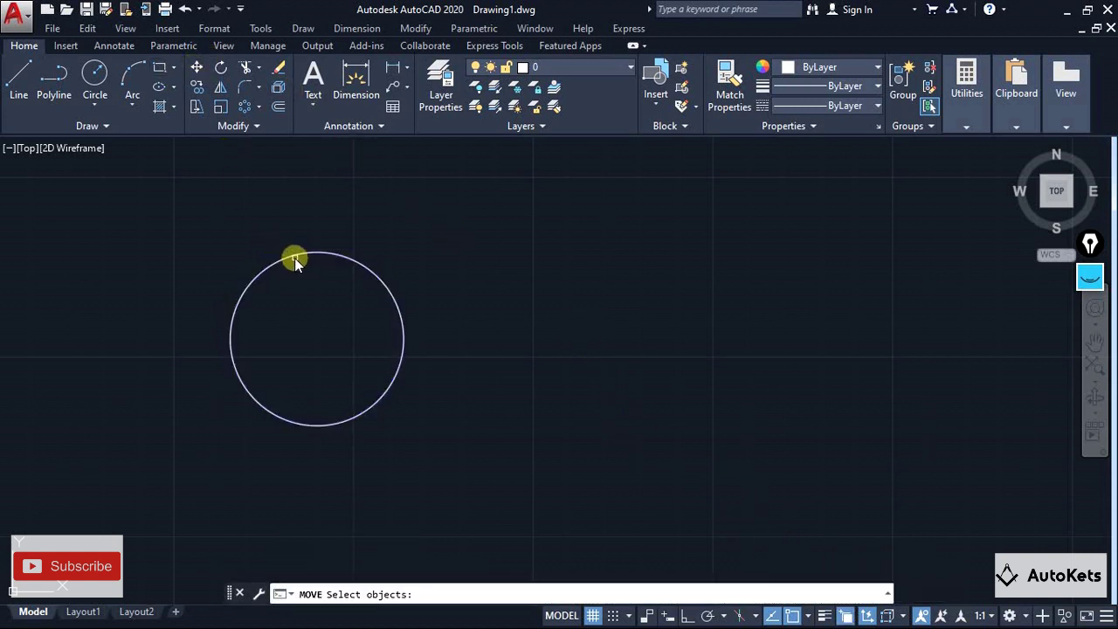
{"action": "left_click", "coordinate": [291, 255]}
{"action": "scroll", "coordinate": [367, 328], "scroll_direction": "down", "scroll_amount": 2}
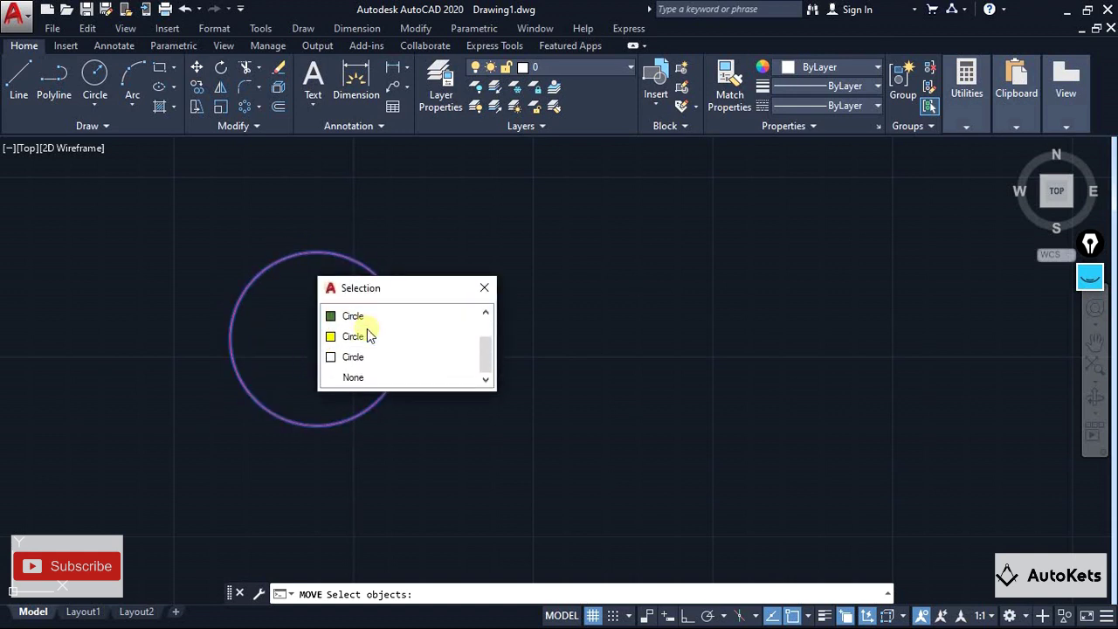
{"action": "left_click", "coordinate": [356, 358]}
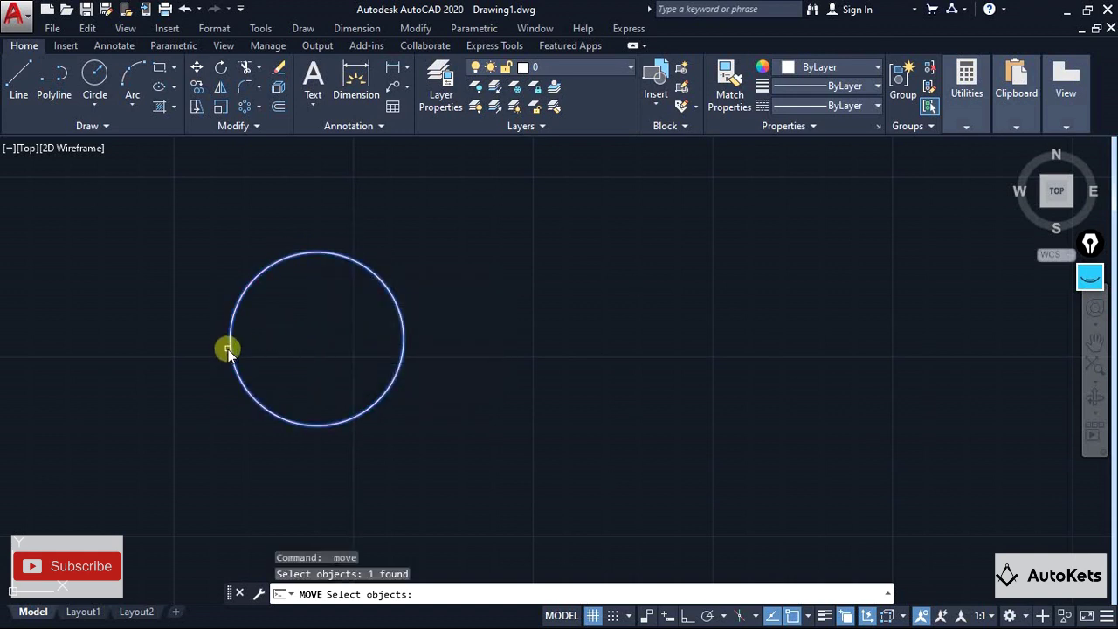
{"action": "key", "text": "Return"}
{"action": "left_click", "coordinate": [317, 337]}
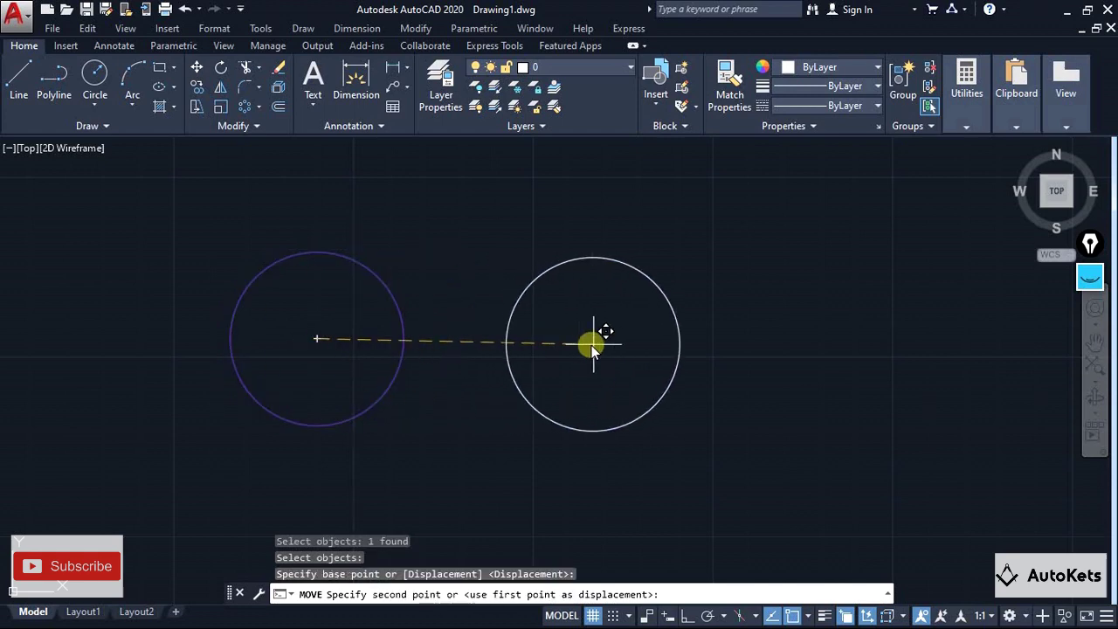
{"action": "left_click", "coordinate": [633, 344]}
{"action": "key", "text": "Escape"}
{"action": "scroll", "coordinate": [558, 434], "scroll_direction": "down", "scroll_amount": 2}
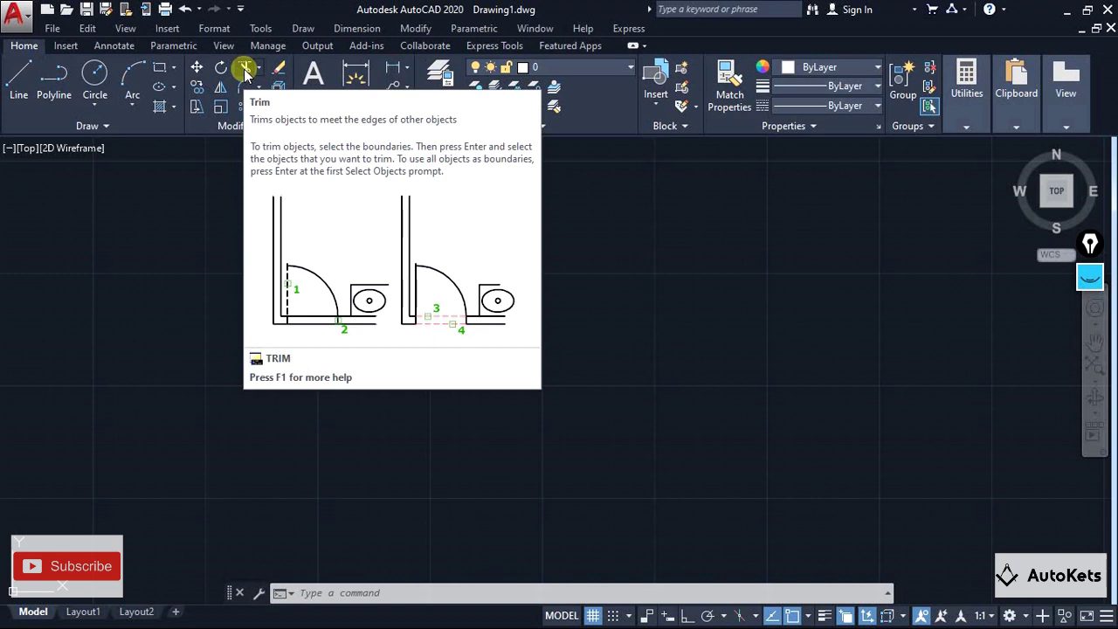
Search the application's commands for "trim", start the Home Trim command from the results and cancel it.
{"action": "left_click", "coordinate": [25, 18]}
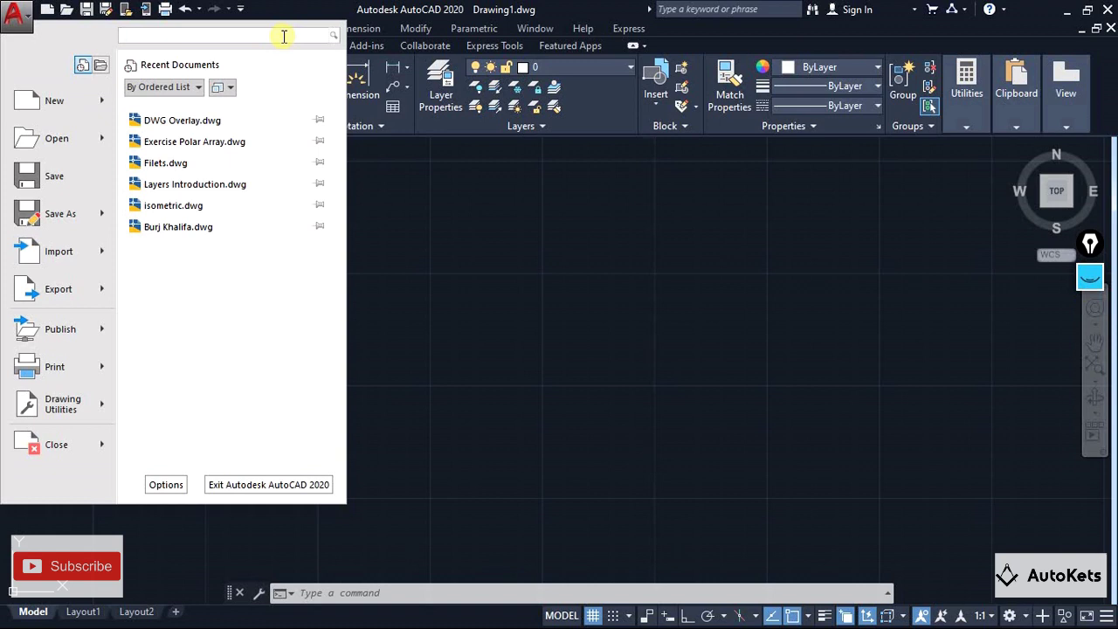
{"action": "type", "text": "trim"}
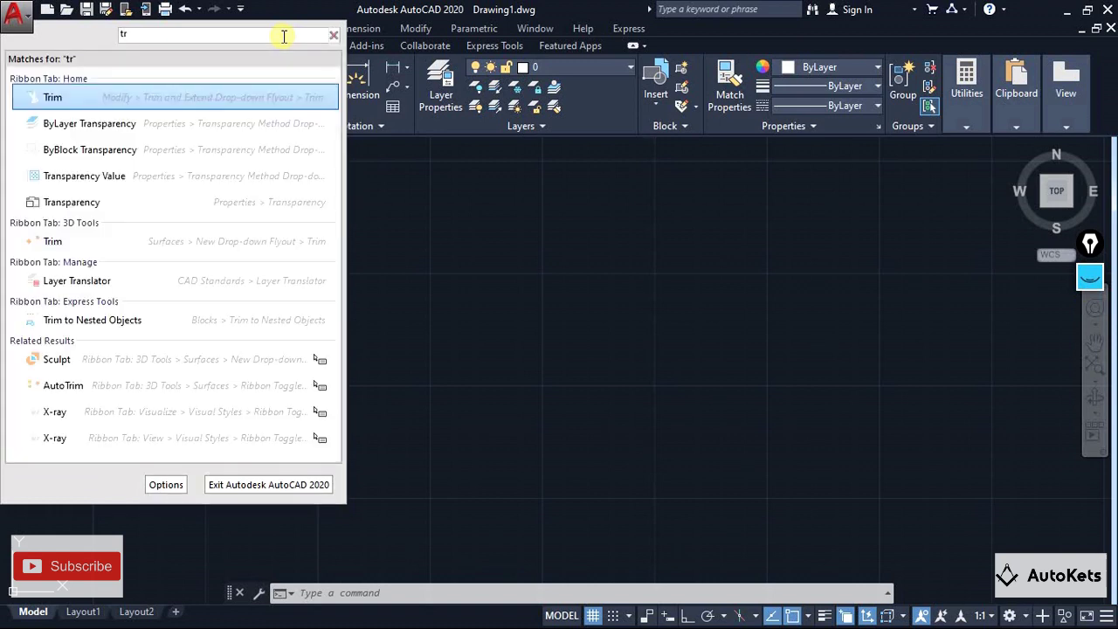
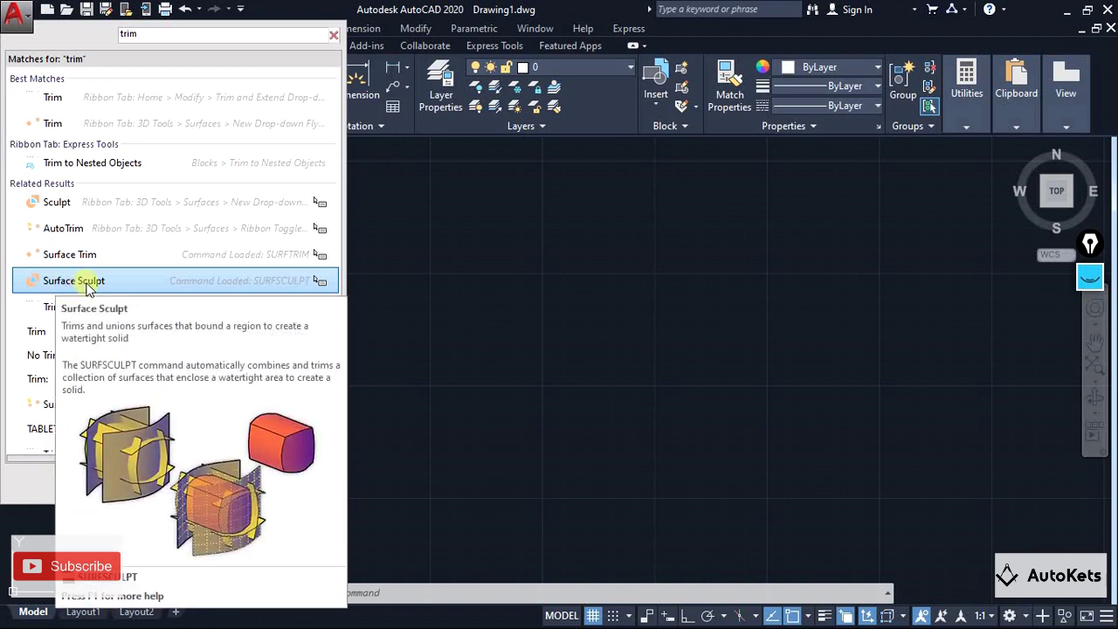
{"action": "scroll", "coordinate": [59, 370], "scroll_direction": "down", "scroll_amount": 1}
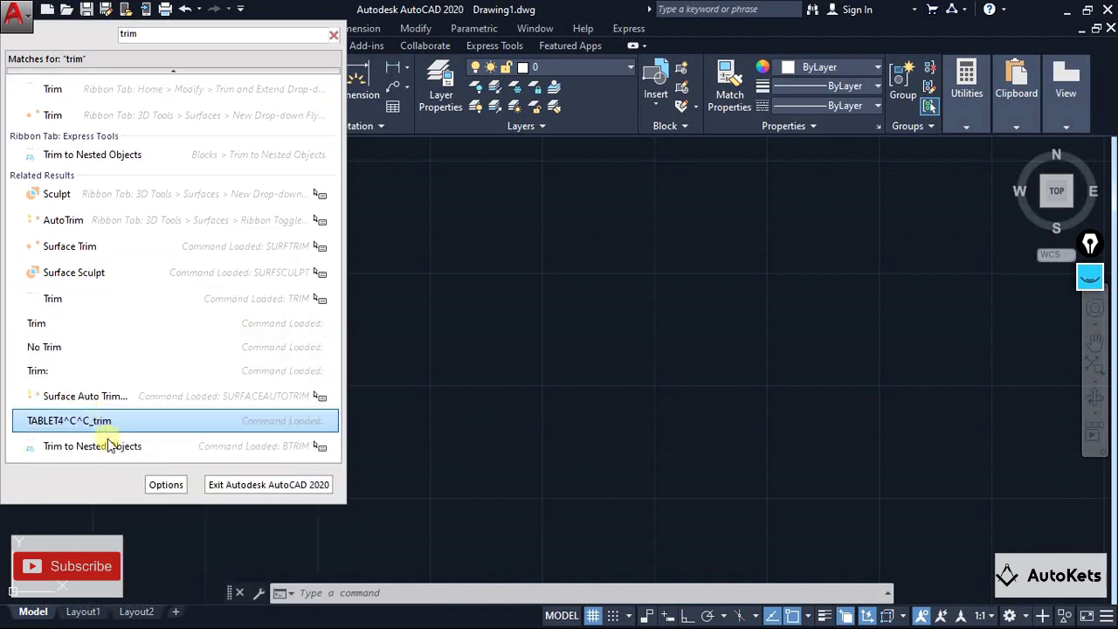
{"action": "scroll", "coordinate": [106, 421], "scroll_direction": "up", "scroll_amount": 1}
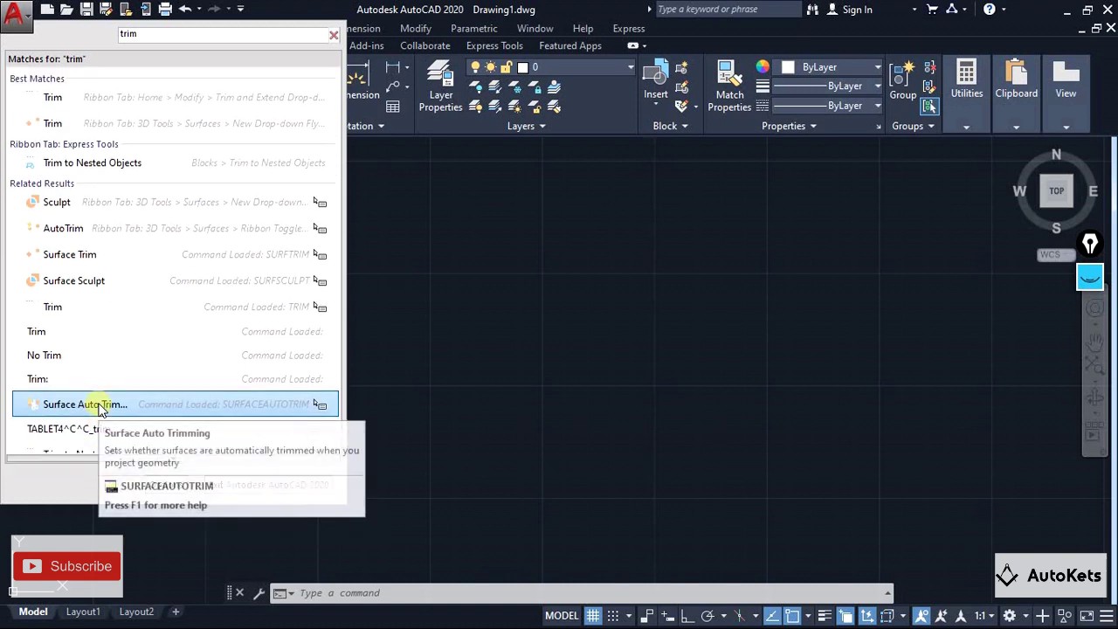
{"action": "left_click", "coordinate": [54, 99]}
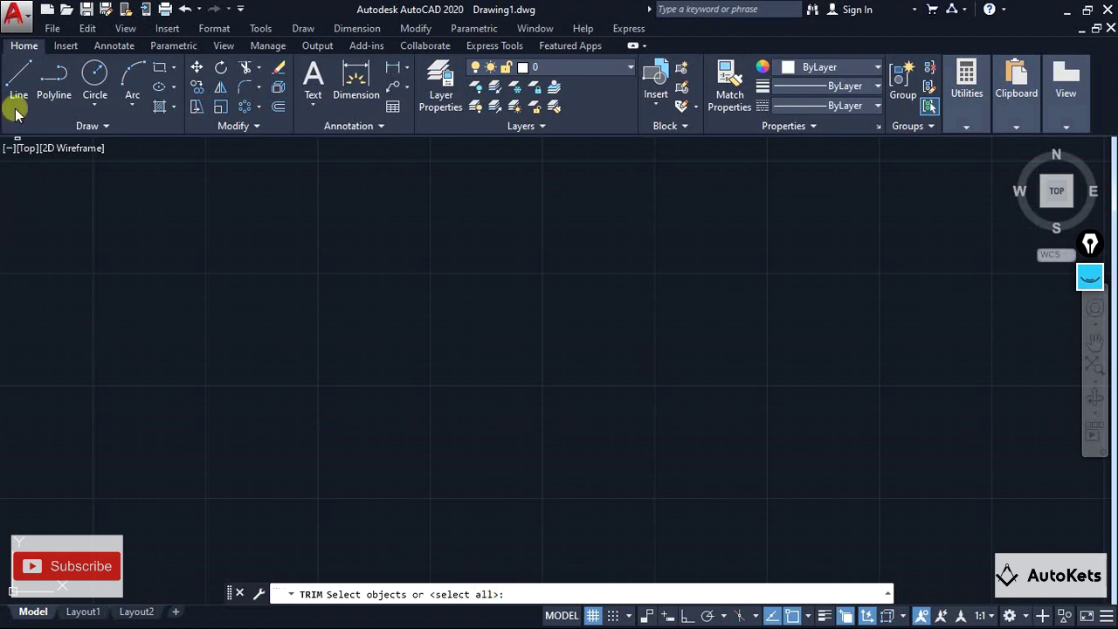
{"action": "key", "text": "Escape"}
Search the application's commands for "boundar", look through the matching commands and clear the search.
{"action": "left_click", "coordinate": [18, 15]}
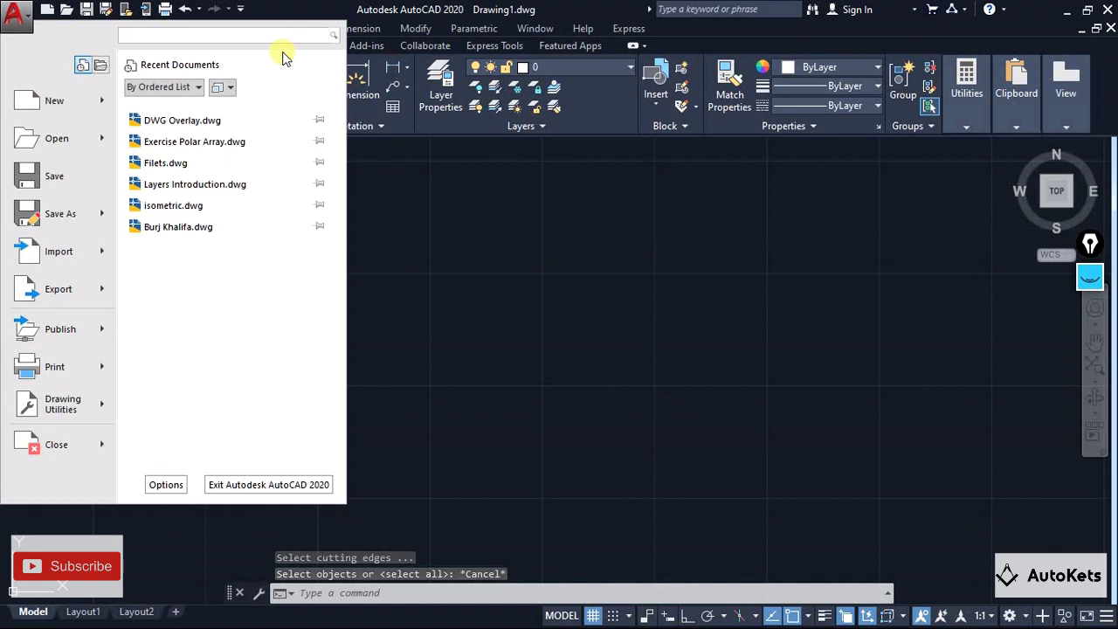
{"action": "type", "text": "la"}
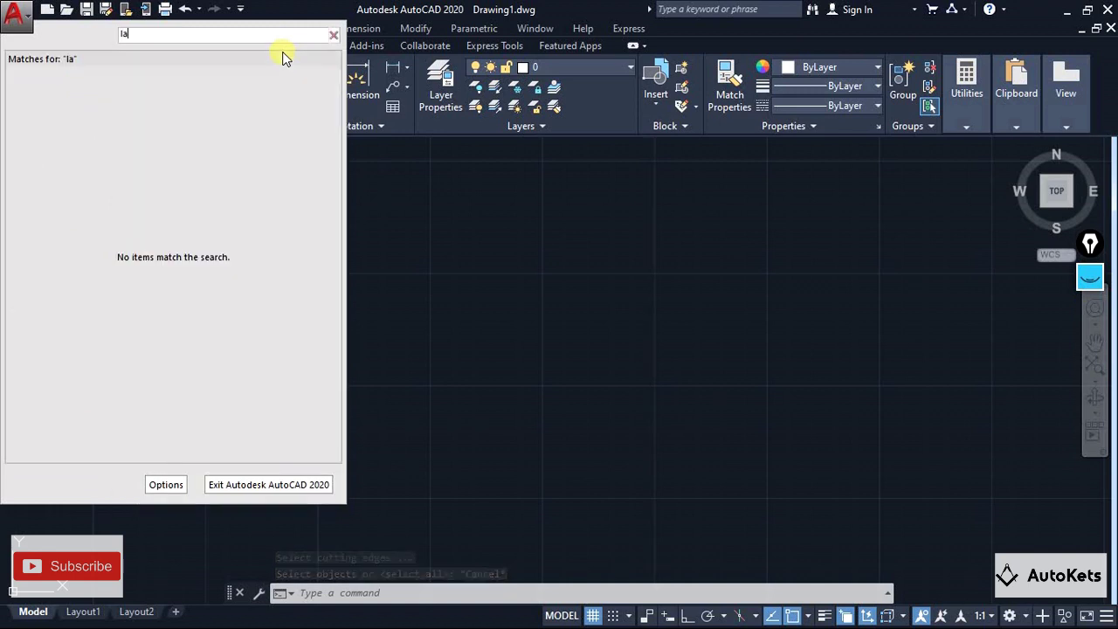
{"action": "key", "text": "BackSpace"}
{"action": "key", "text": "BackSpace"}
{"action": "type", "text": "b"}
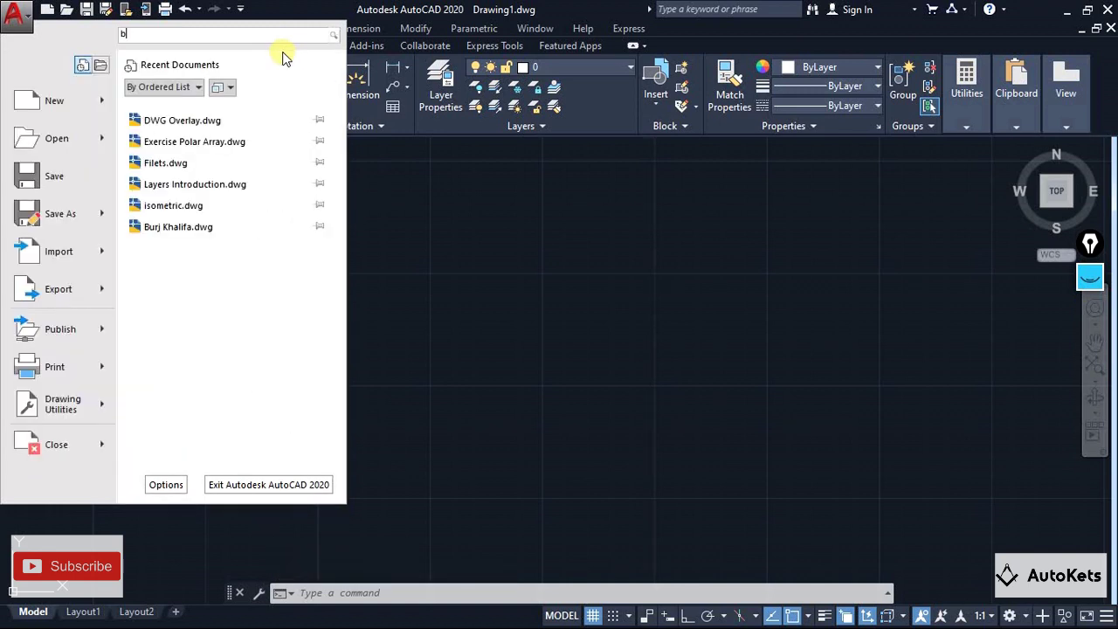
{"action": "type", "text": "oundar"}
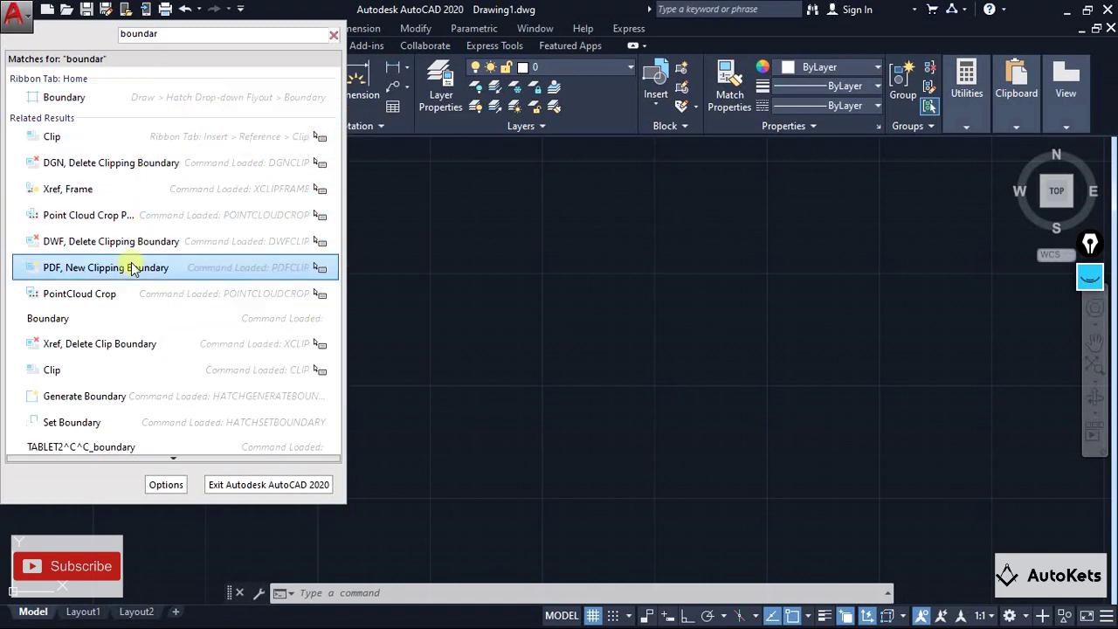
{"action": "scroll", "coordinate": [112, 389], "scroll_direction": "down", "scroll_amount": 1}
{"action": "scroll", "coordinate": [112, 395], "scroll_direction": "down", "scroll_amount": 5}
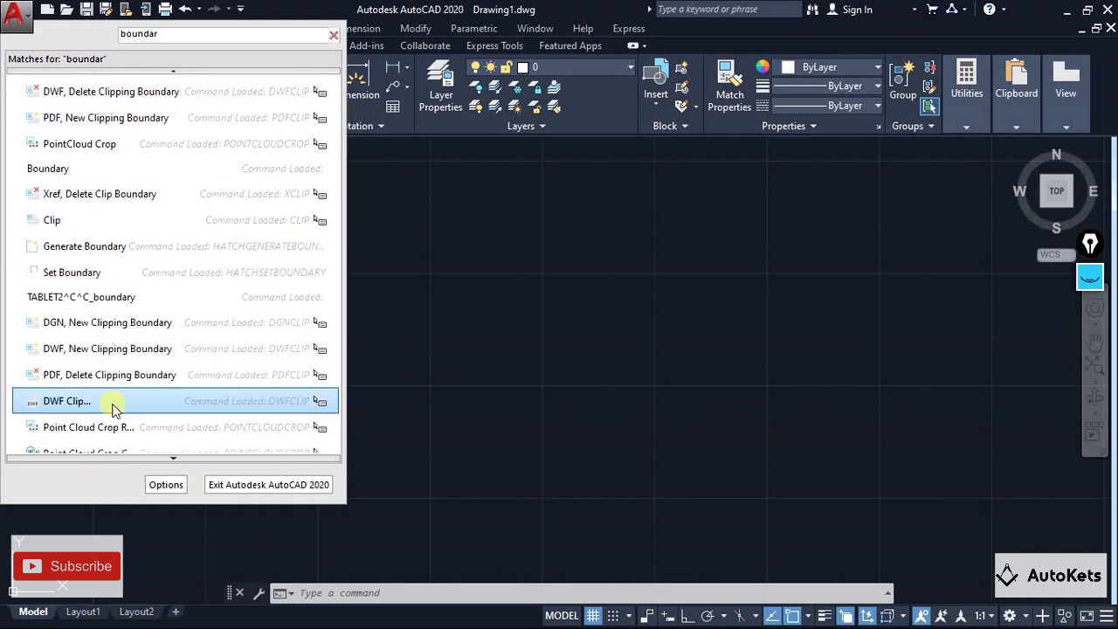
{"action": "scroll", "coordinate": [112, 400], "scroll_direction": "up", "scroll_amount": 7}
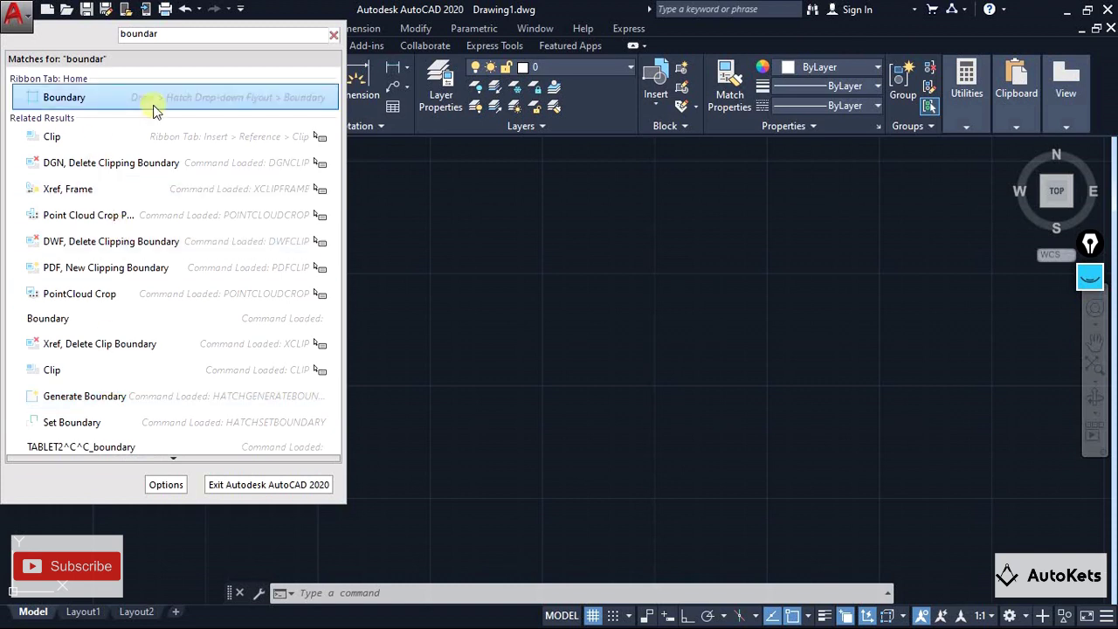
{"action": "left_click", "coordinate": [332, 34]}
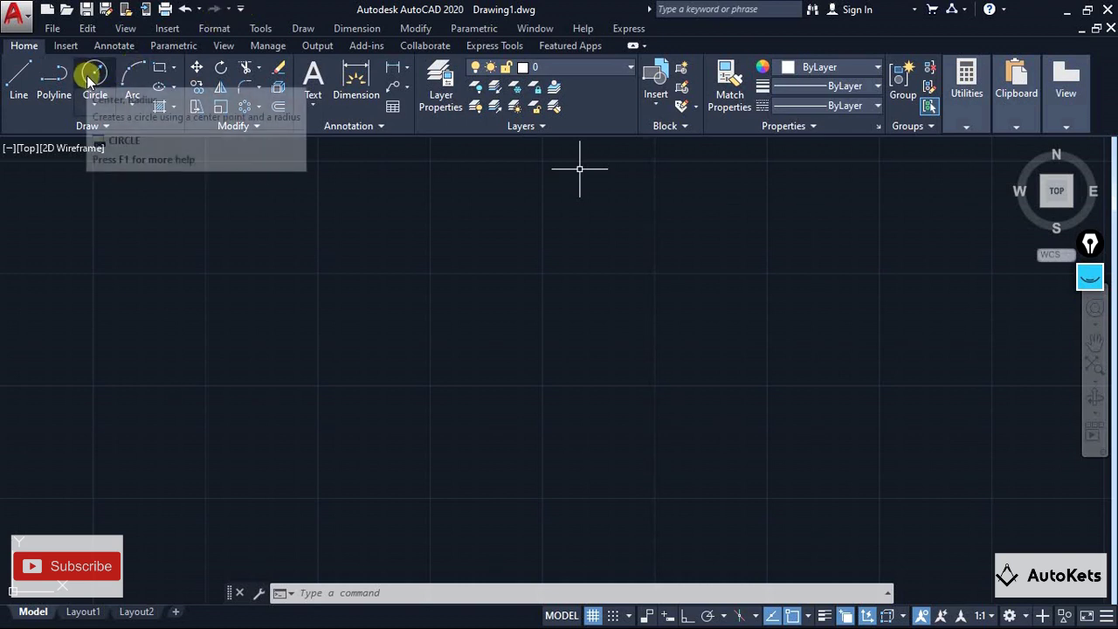
Add the Circle command to the Quick Access Toolbar.
{"action": "left_click", "coordinate": [221, 45]}
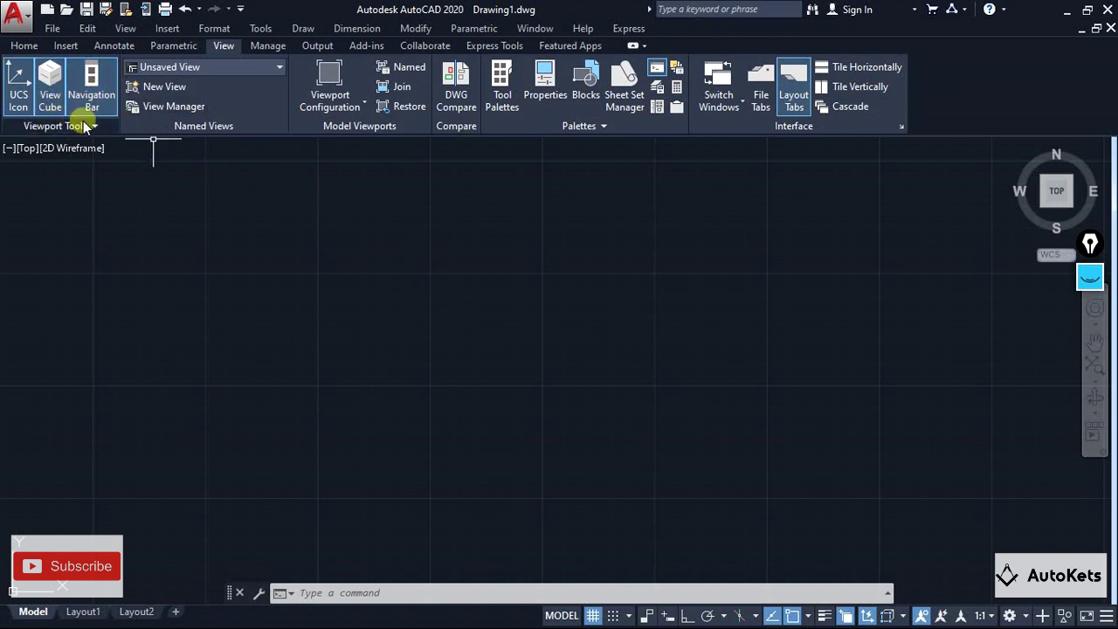
{"action": "left_click", "coordinate": [20, 45]}
{"action": "right_click", "coordinate": [101, 76]}
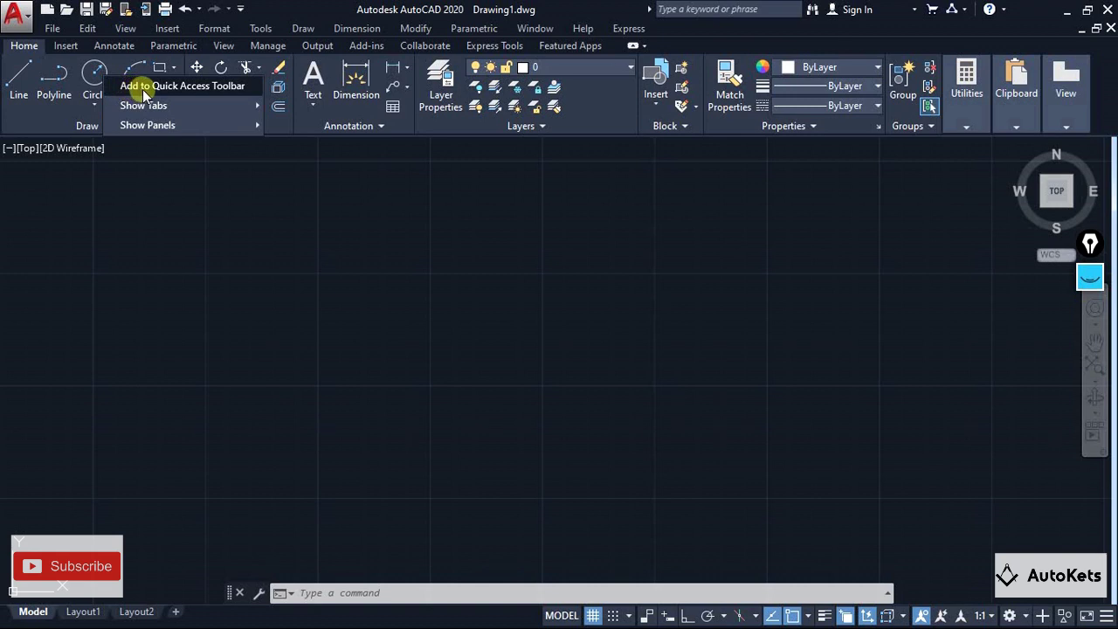
{"action": "left_click", "coordinate": [142, 89]}
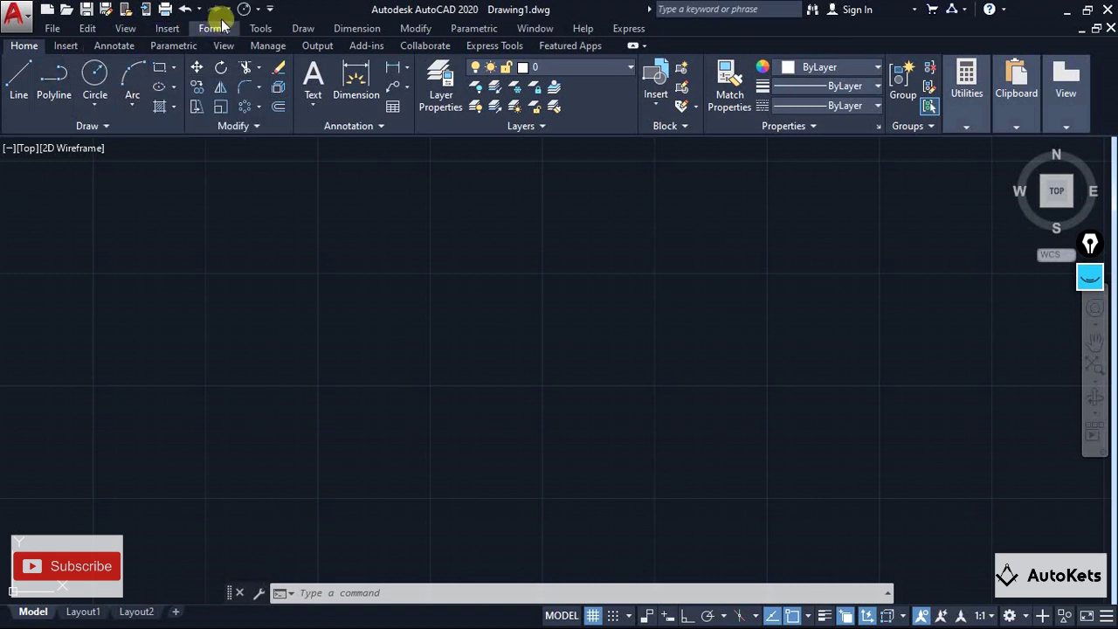
Draw a circle in the empty drawing area with the Center, Diameter option of the Quick Access Toolbar's Circle command.
{"action": "left_click", "coordinate": [260, 12]}
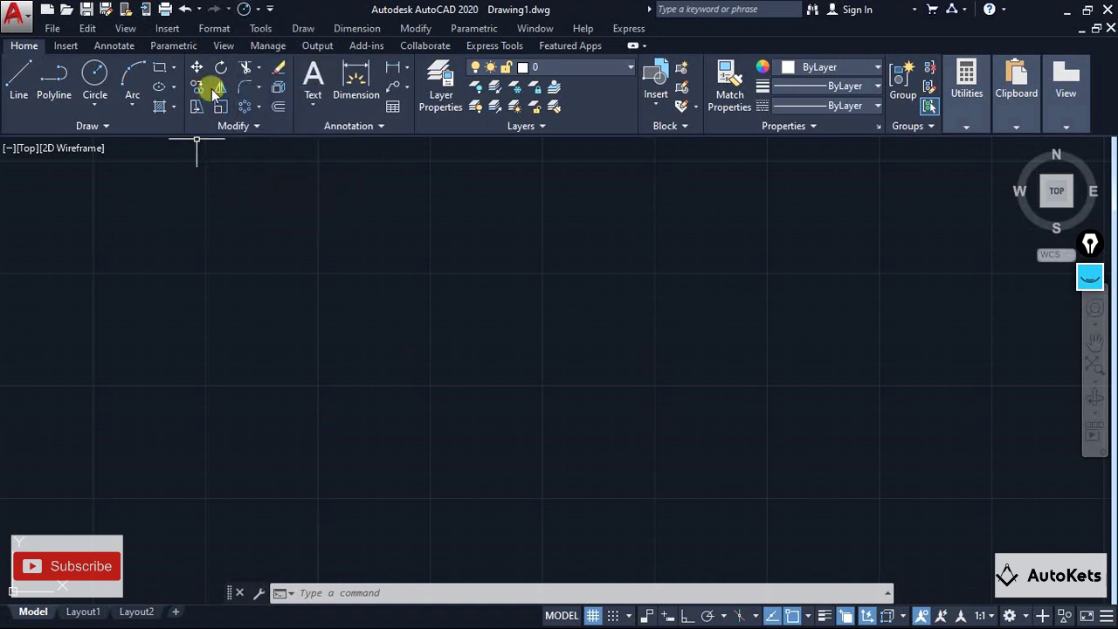
{"action": "left_click", "coordinate": [223, 49]}
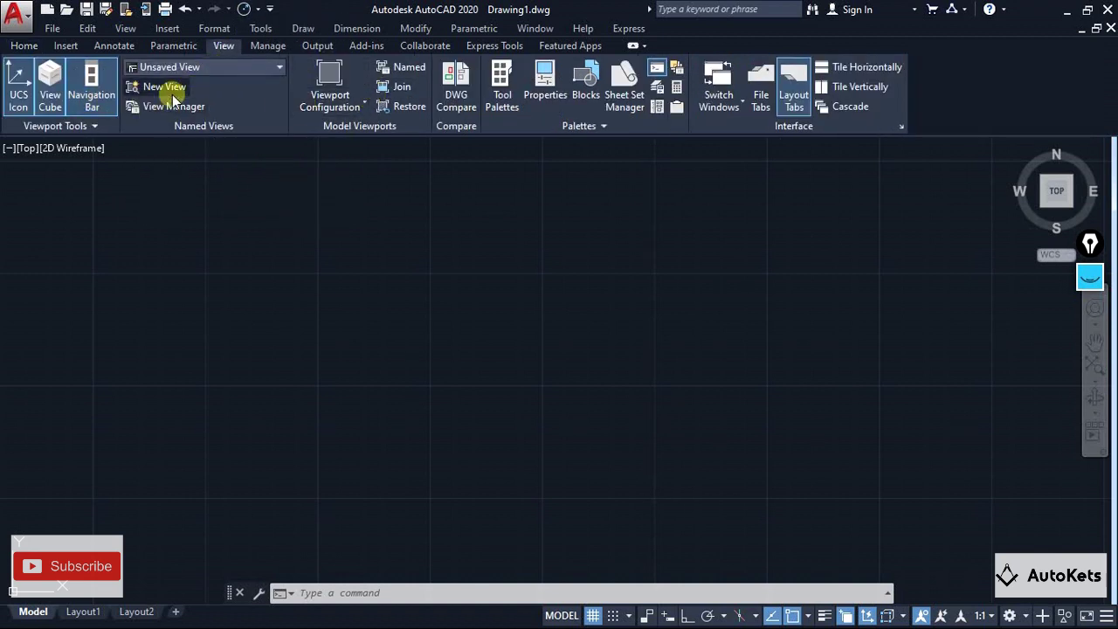
{"action": "left_click", "coordinate": [245, 9]}
{"action": "left_click", "coordinate": [259, 9]}
{"action": "left_click", "coordinate": [255, 70]}
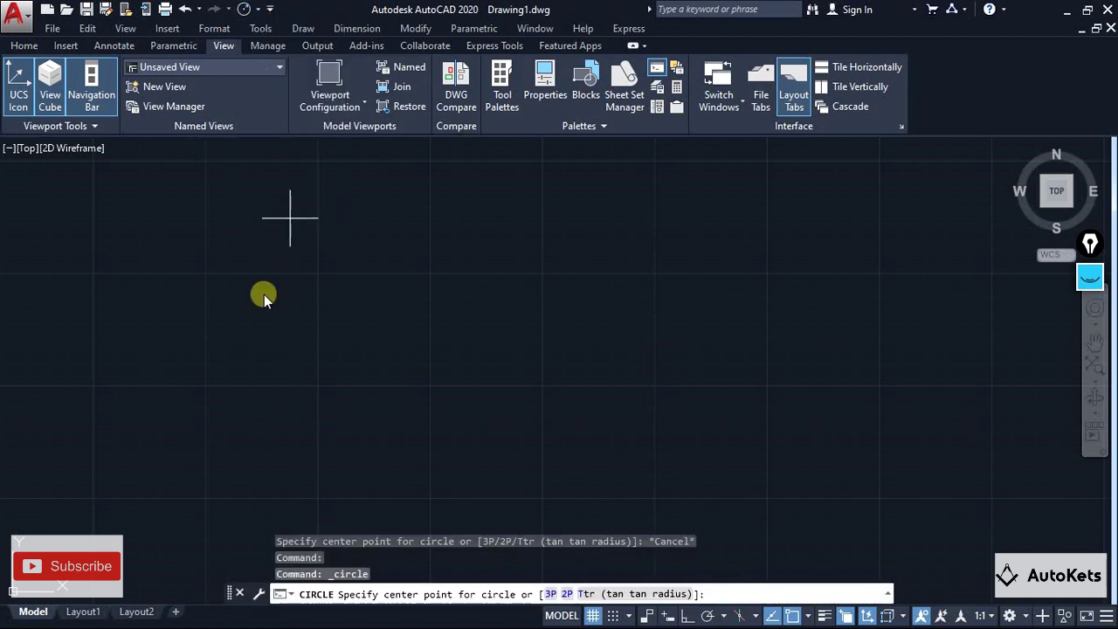
{"action": "left_click", "coordinate": [260, 300]}
{"action": "left_click", "coordinate": [353, 302]}
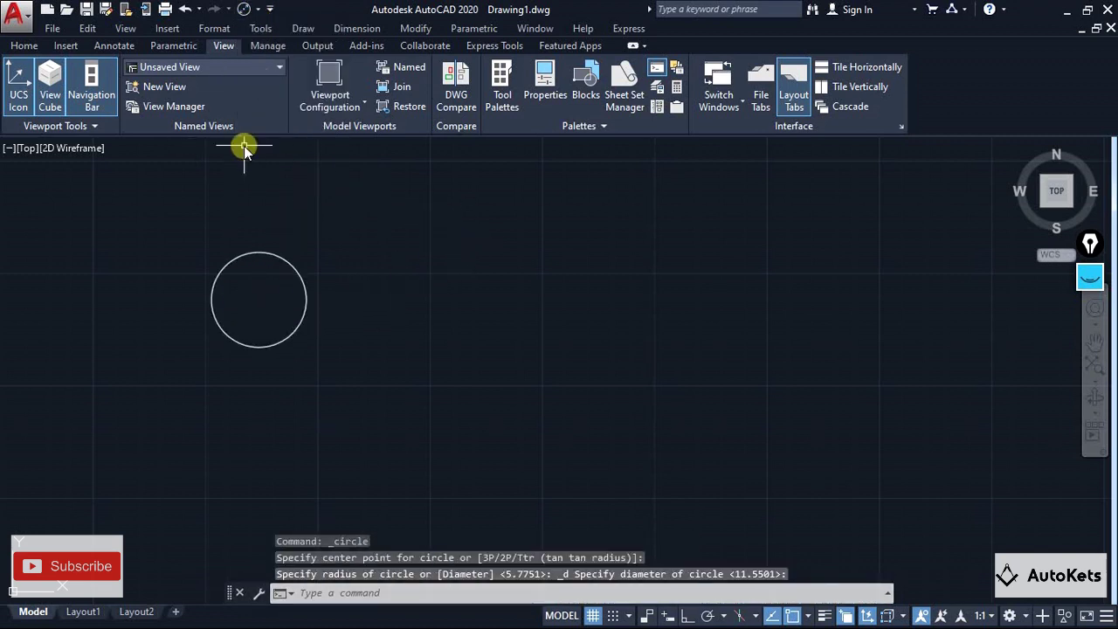
Add the layer selection list to the Quick Access Toolbar.
{"action": "left_click", "coordinate": [108, 45]}
{"action": "left_click", "coordinate": [63, 48]}
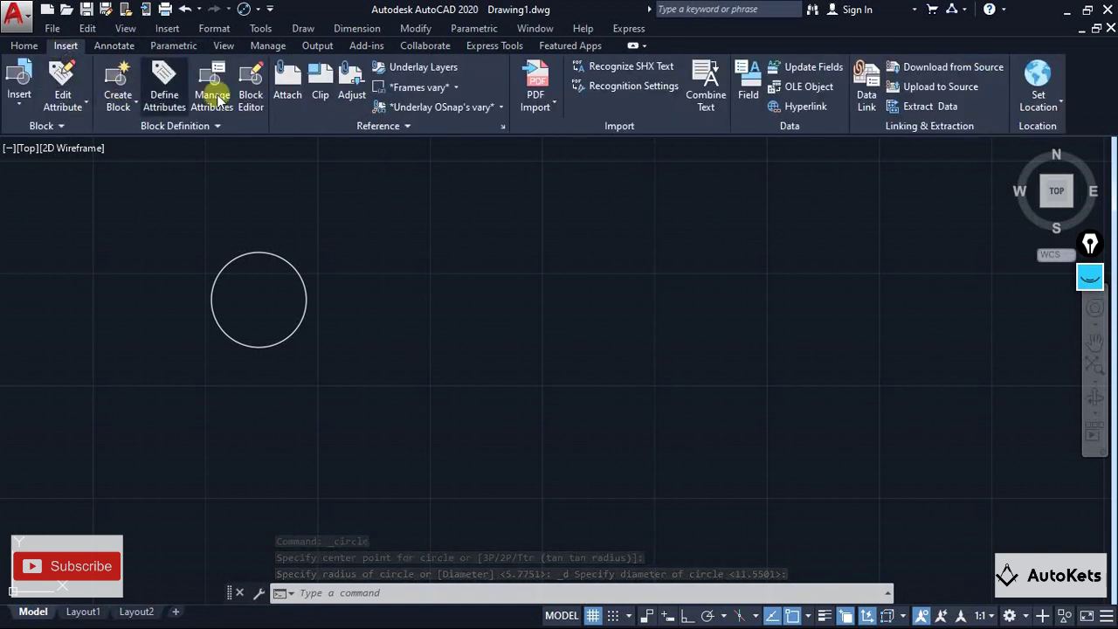
{"action": "left_click", "coordinate": [24, 46]}
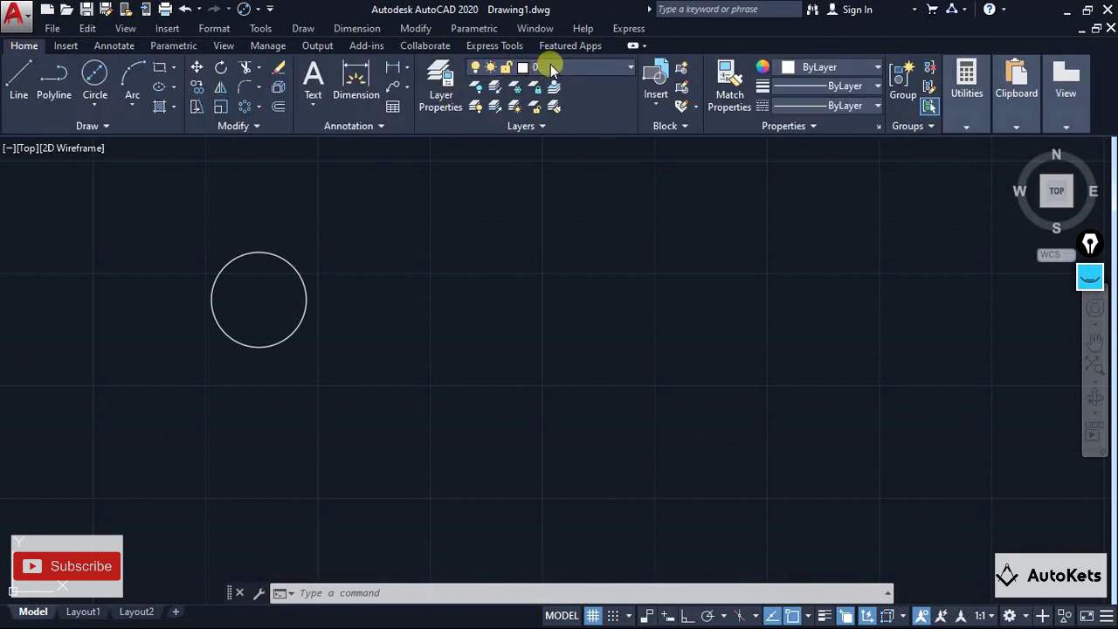
{"action": "left_click", "coordinate": [551, 69]}
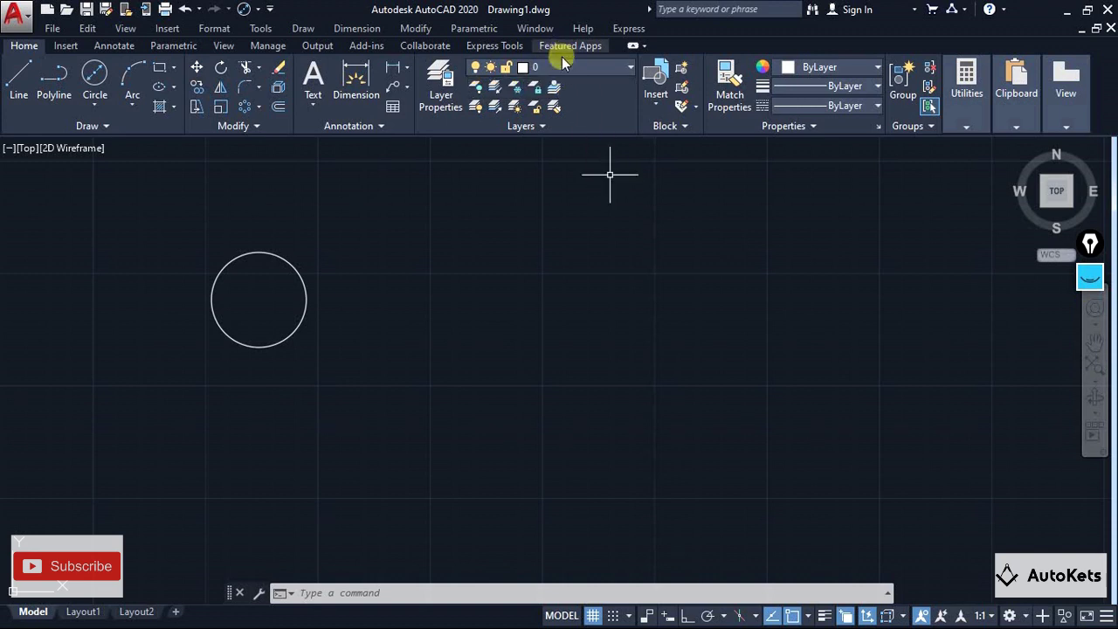
{"action": "right_click", "coordinate": [560, 68]}
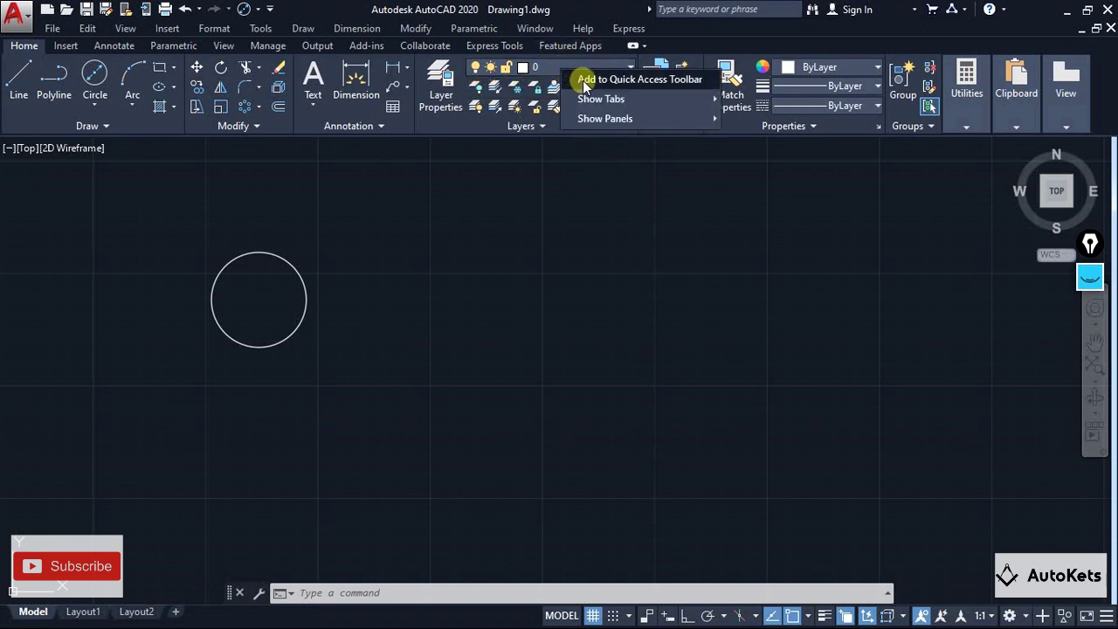
{"action": "left_click", "coordinate": [582, 81]}
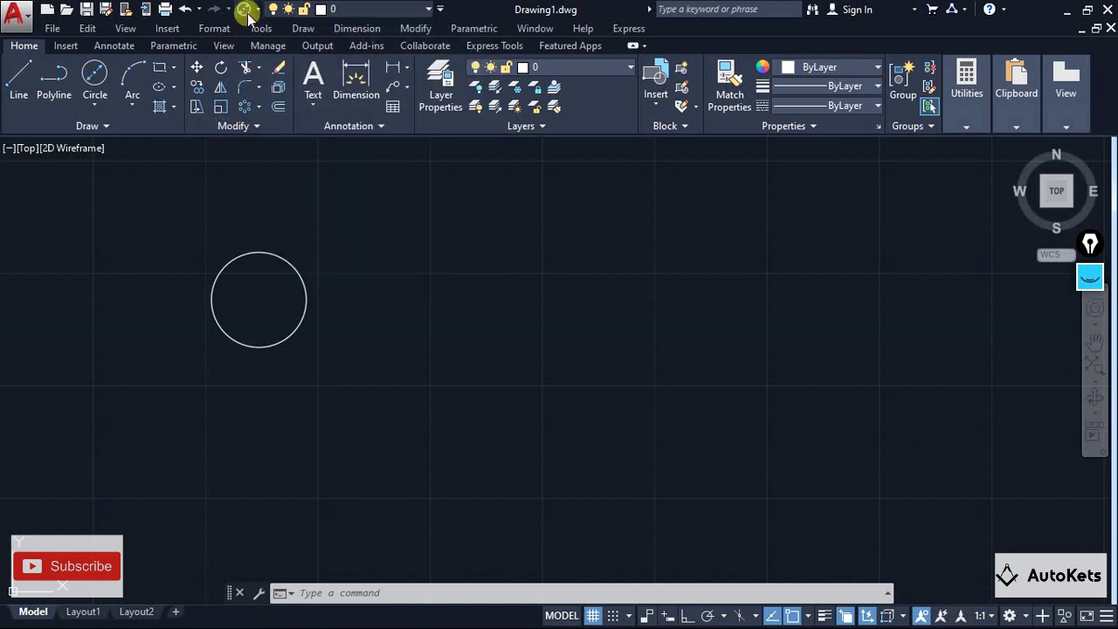
View the Quick Access Toolbar's layer list with the Home tools displayed and again with the Annotate tools displayed, without choosing a layer.
{"action": "left_click", "coordinate": [349, 9]}
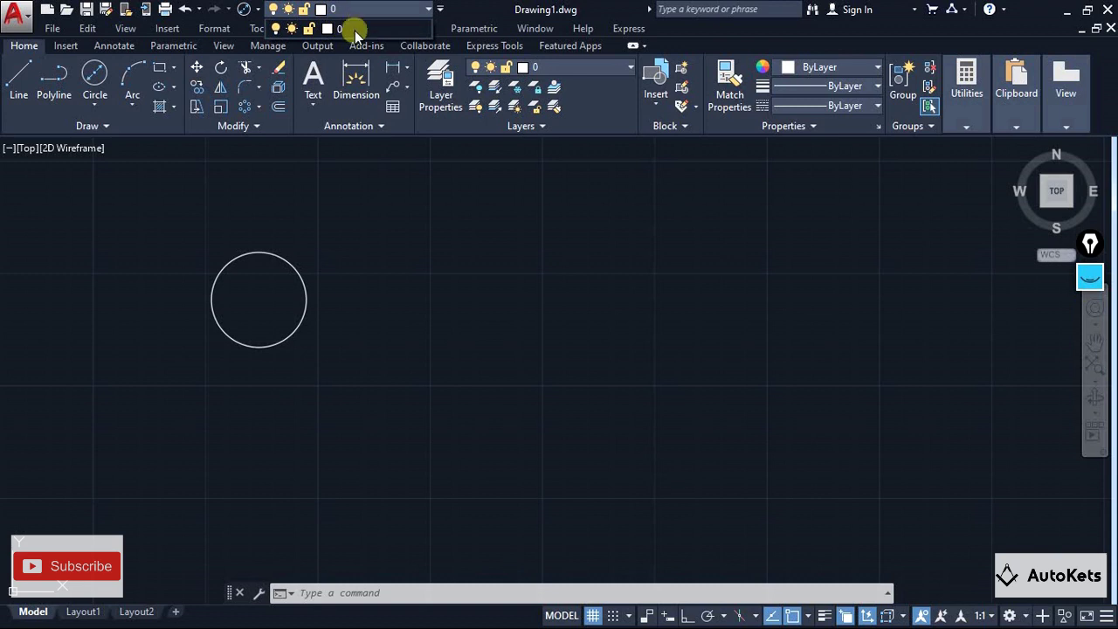
{"action": "left_click", "coordinate": [419, 203]}
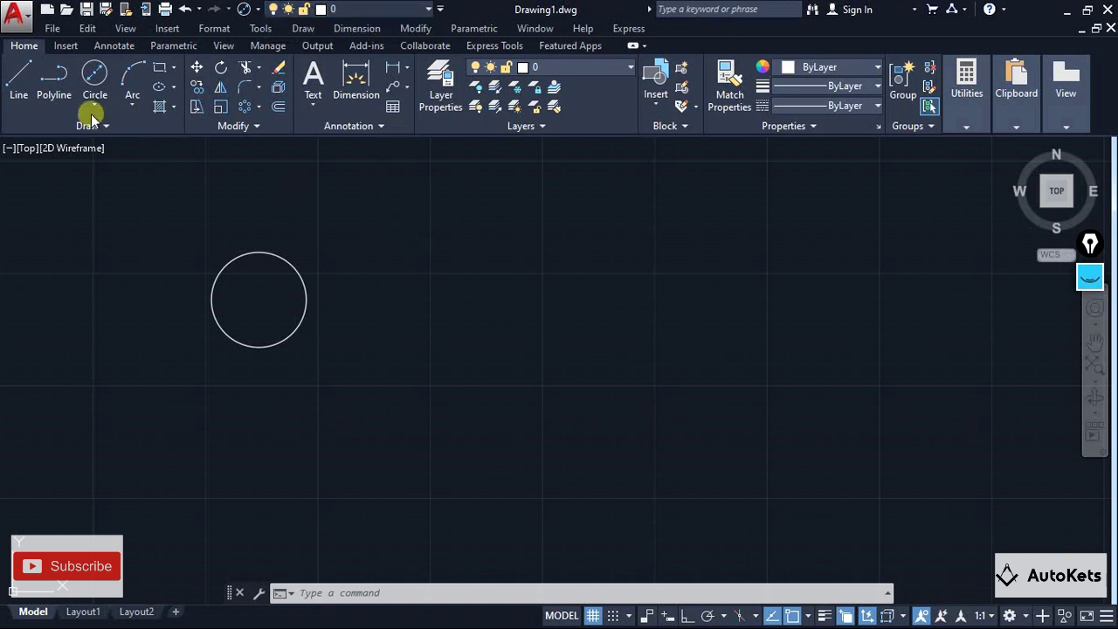
{"action": "left_click", "coordinate": [116, 44]}
{"action": "left_click", "coordinate": [361, 9]}
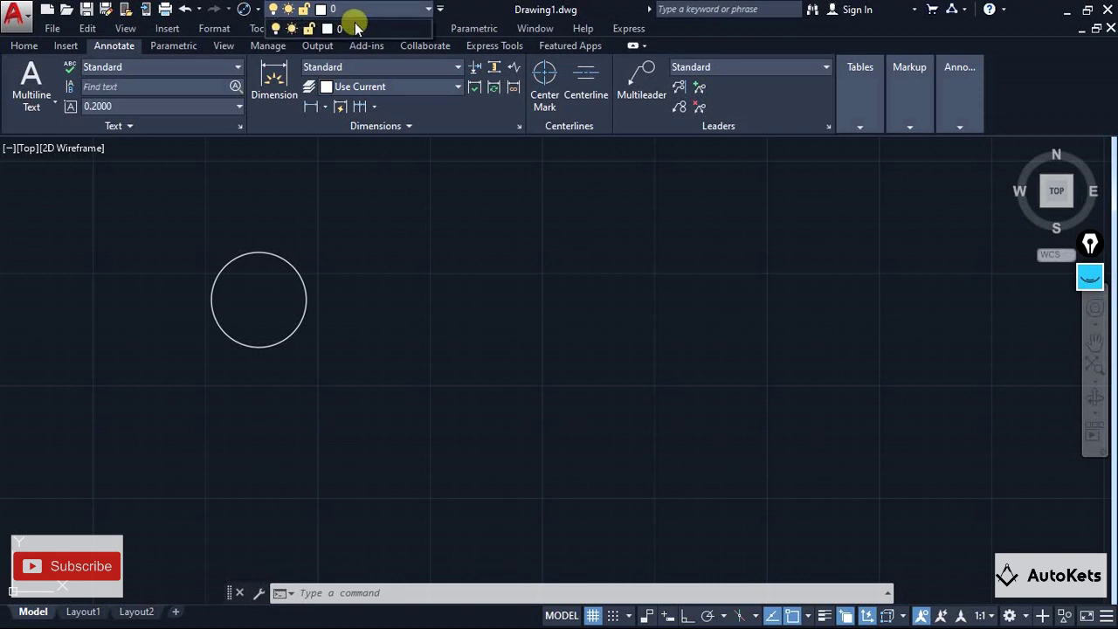
{"action": "left_click", "coordinate": [22, 49]}
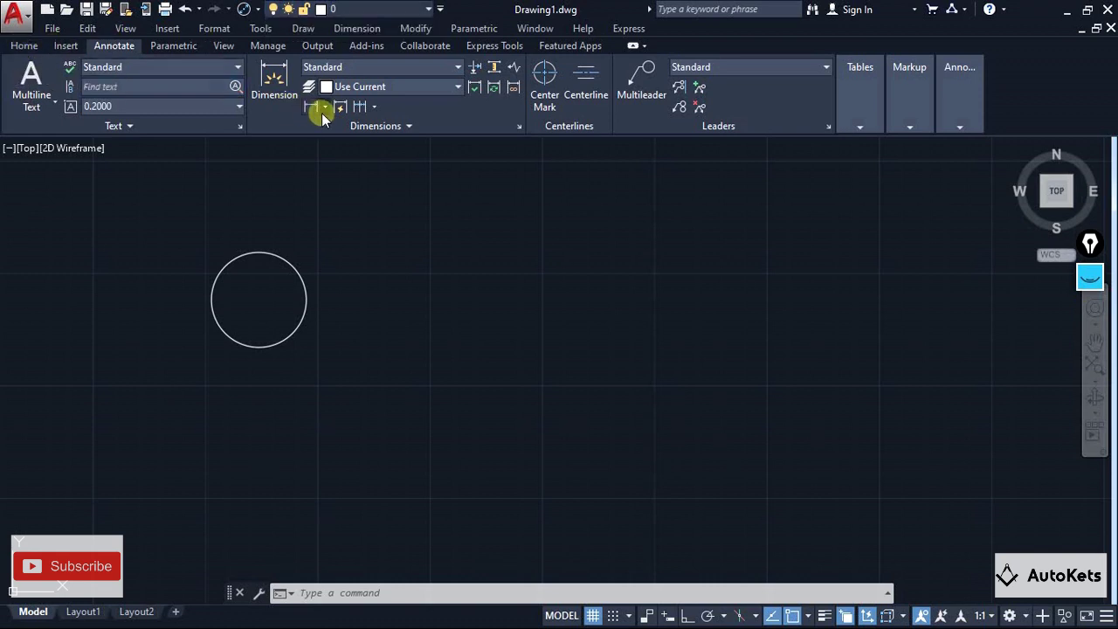
Remove the Circle command and the layer selection list from the Quick Access Toolbar.
{"action": "right_click", "coordinate": [243, 10]}
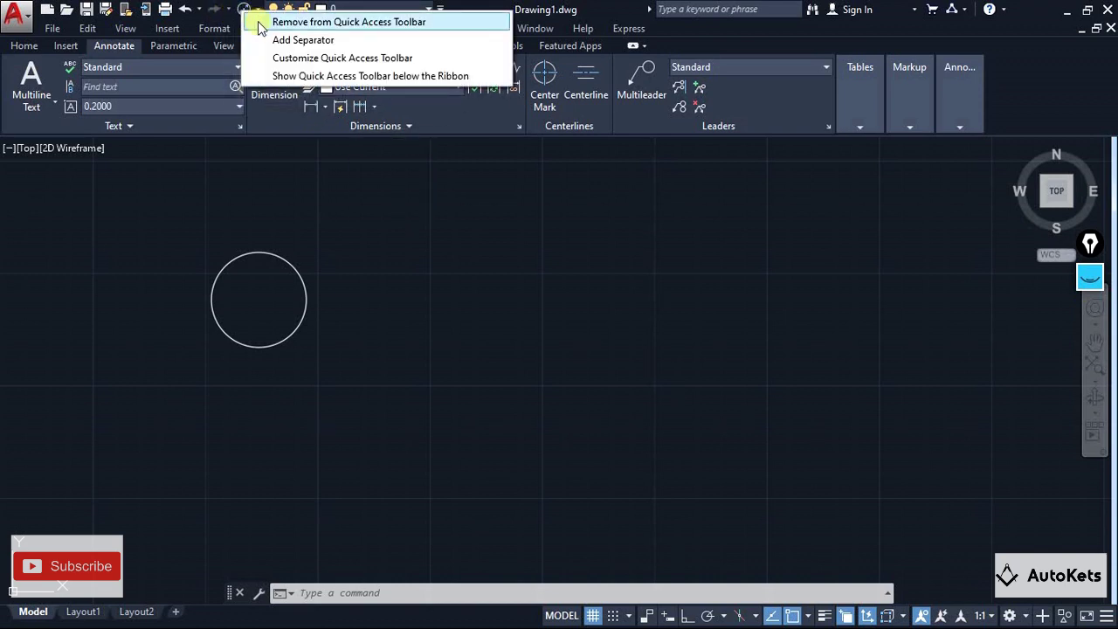
{"action": "left_click", "coordinate": [262, 24]}
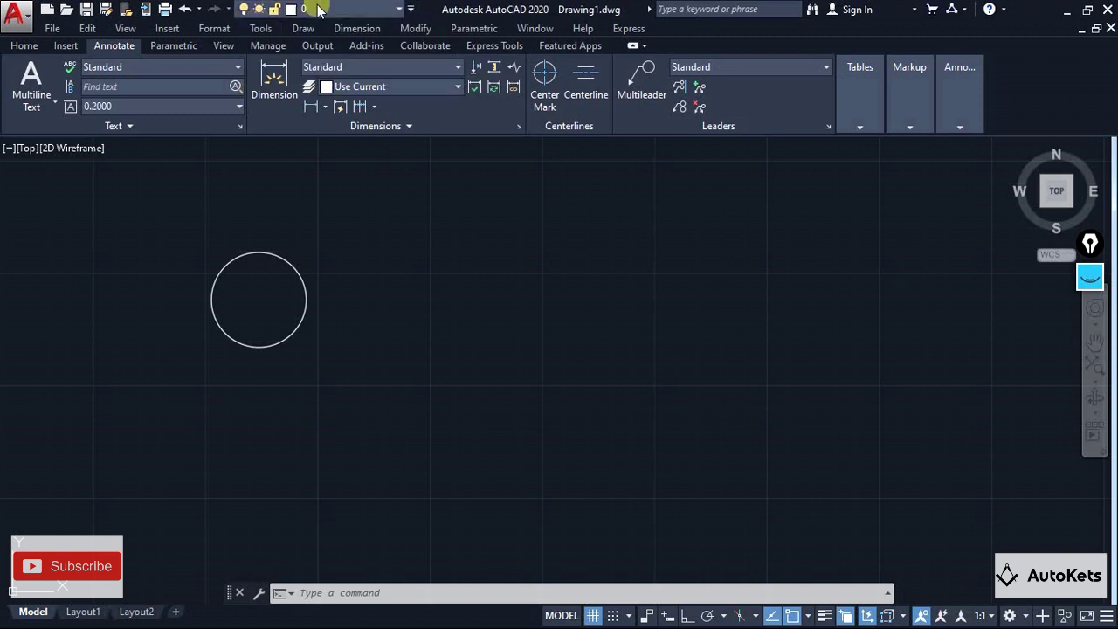
{"action": "right_click", "coordinate": [333, 8]}
{"action": "left_click", "coordinate": [353, 15]}
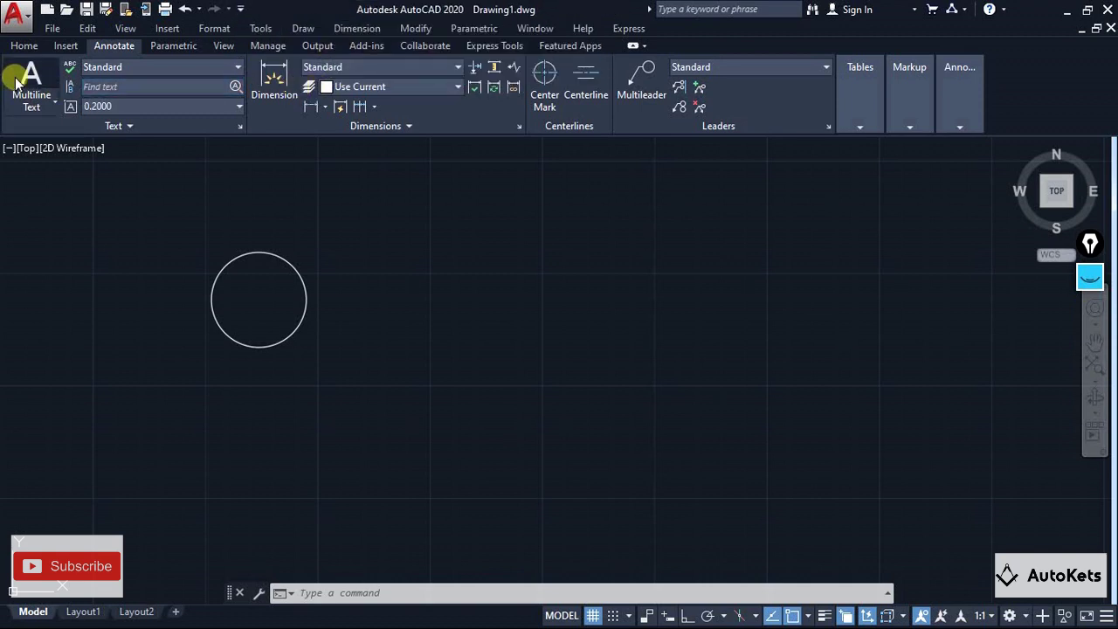